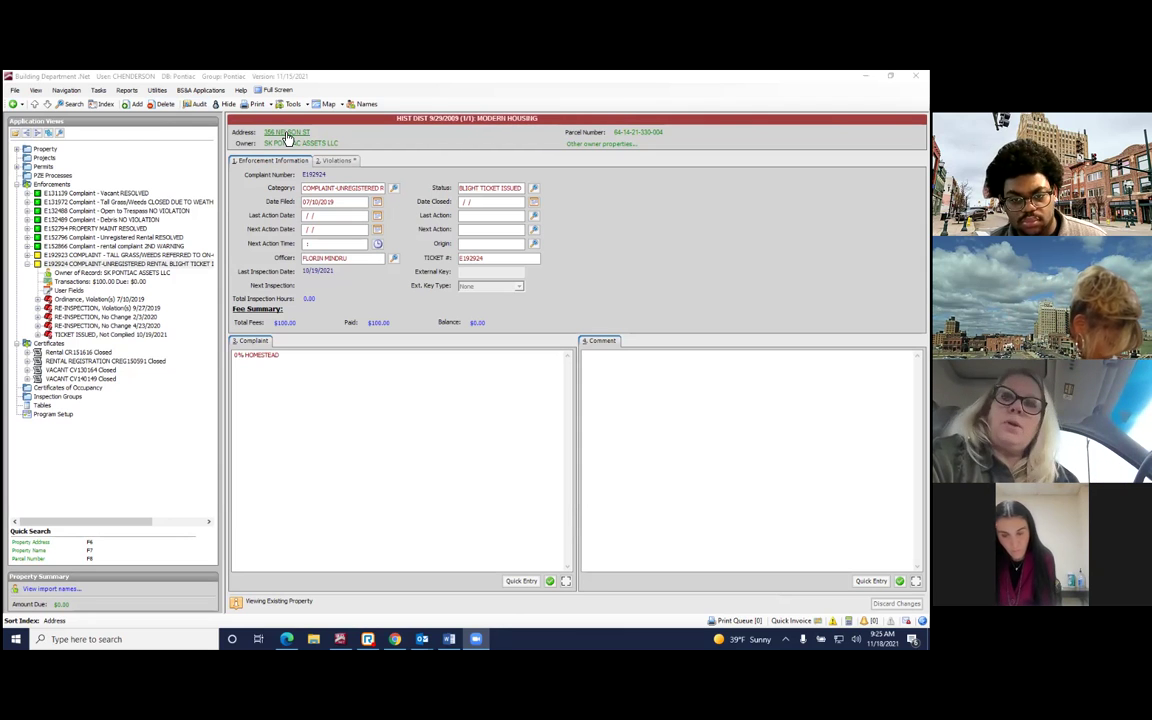
- Start a quick property search by street number with F6
{"action": "key", "text": "F6"}
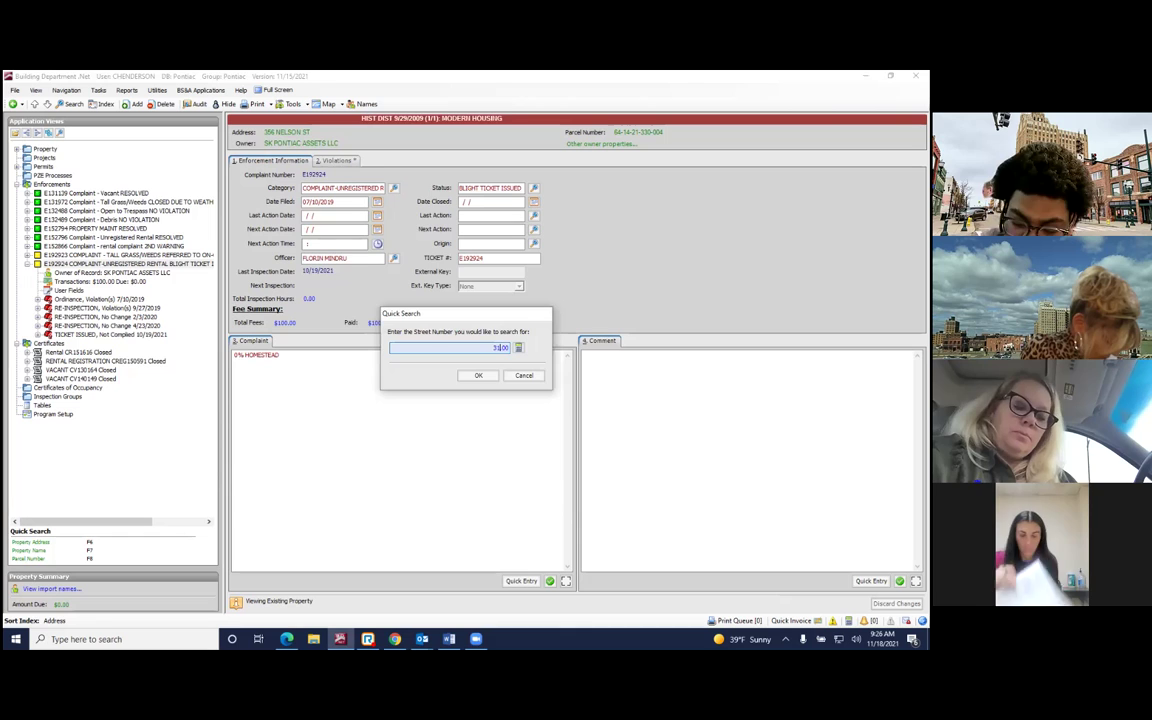
{"action": "key", "text": "Return"}
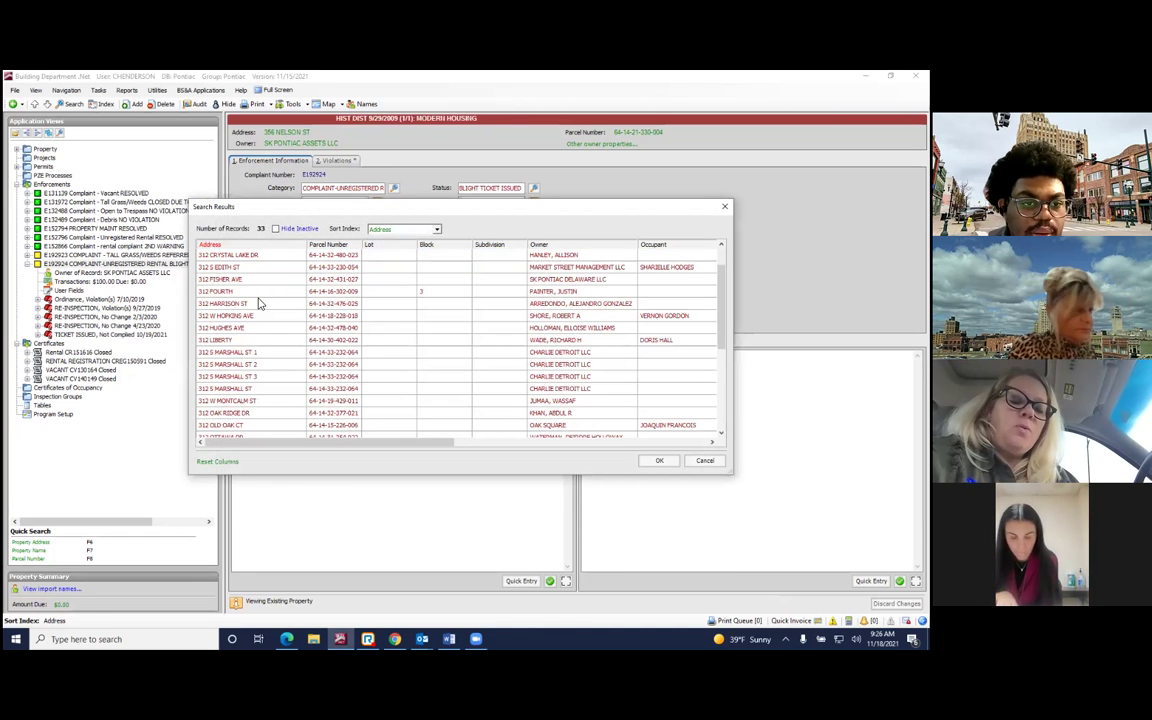
{"action": "scroll", "coordinate": [255, 302], "scroll_direction": "down", "scroll_amount": 1}
{"action": "left_click", "coordinate": [243, 280]}
{"action": "double_click", "coordinate": [243, 283]}
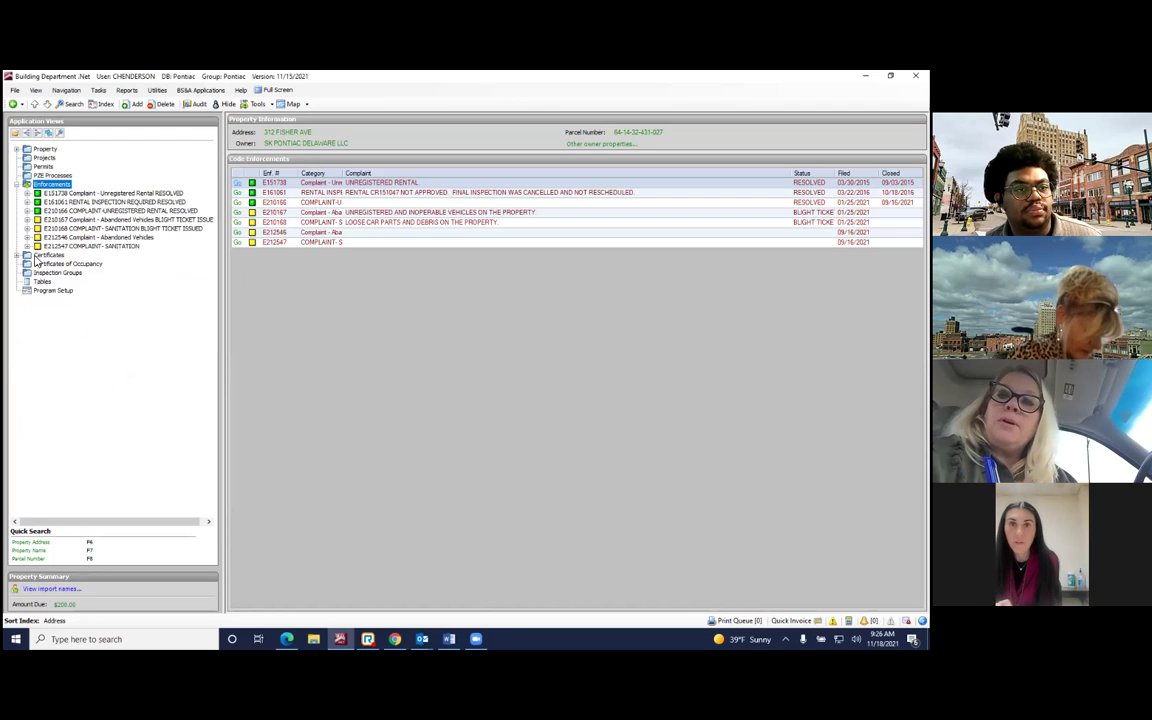
{"action": "left_click", "coordinate": [21, 255]}
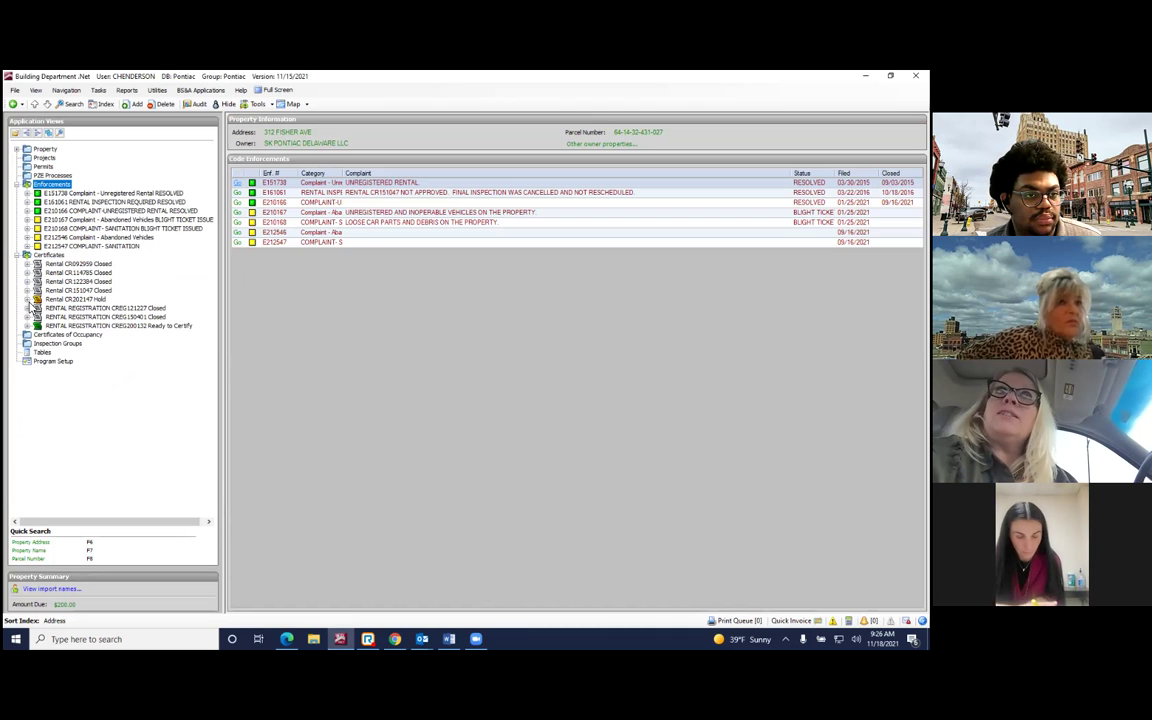
{"action": "left_click", "coordinate": [90, 228]}
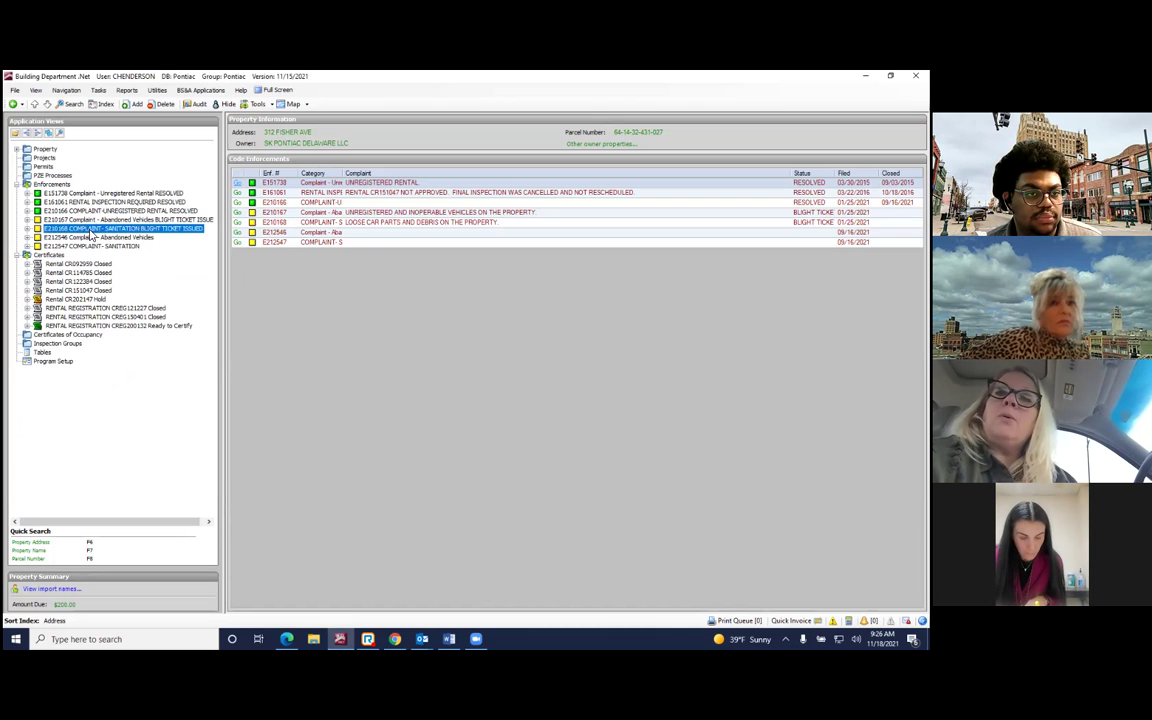
{"action": "left_click", "coordinate": [28, 229]}
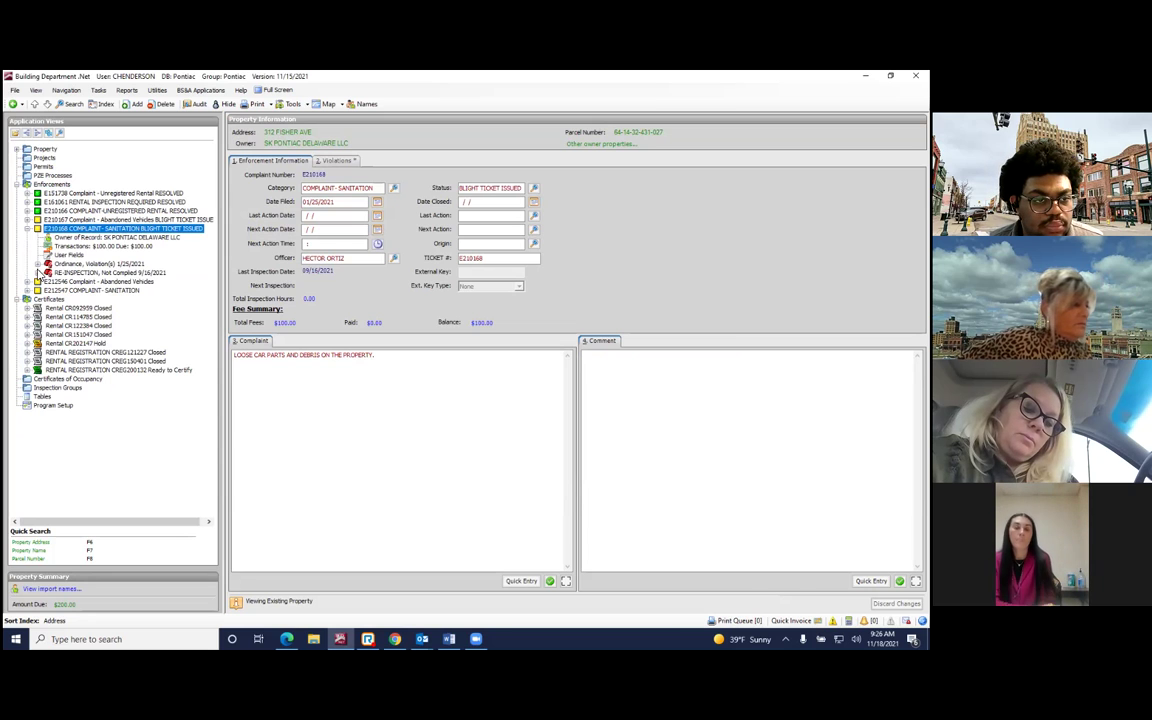
{"action": "left_click", "coordinate": [95, 272]}
{"action": "left_click", "coordinate": [82, 281]}
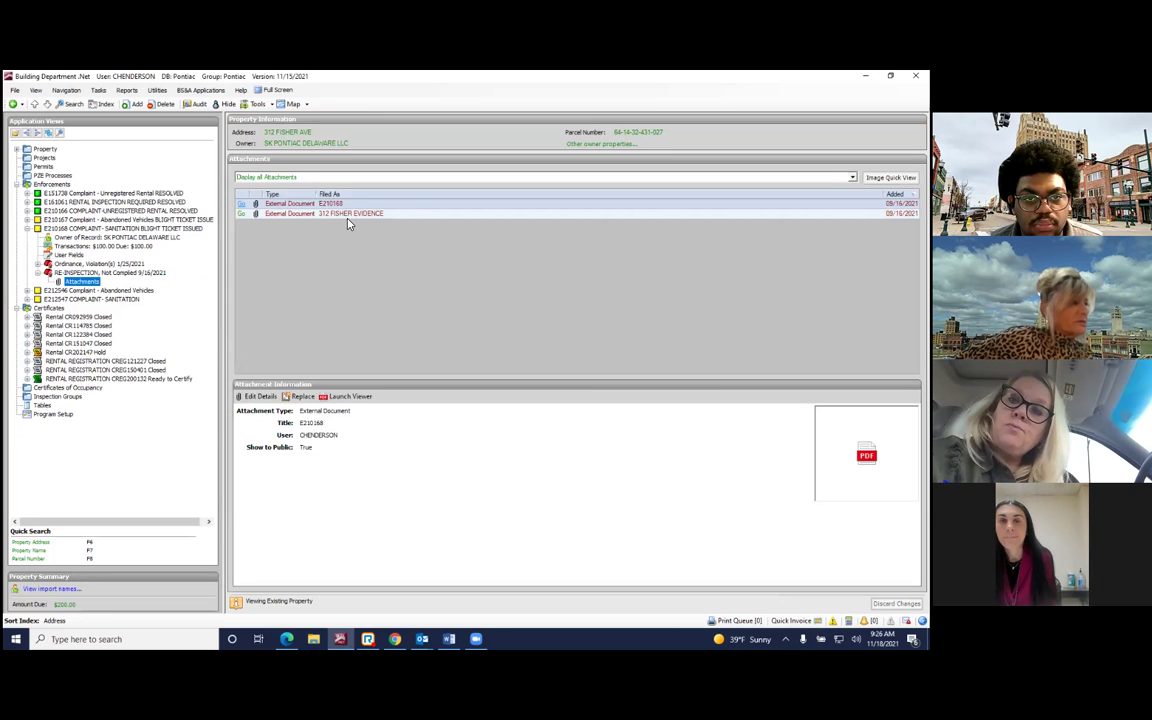
{"action": "left_click", "coordinate": [349, 214]}
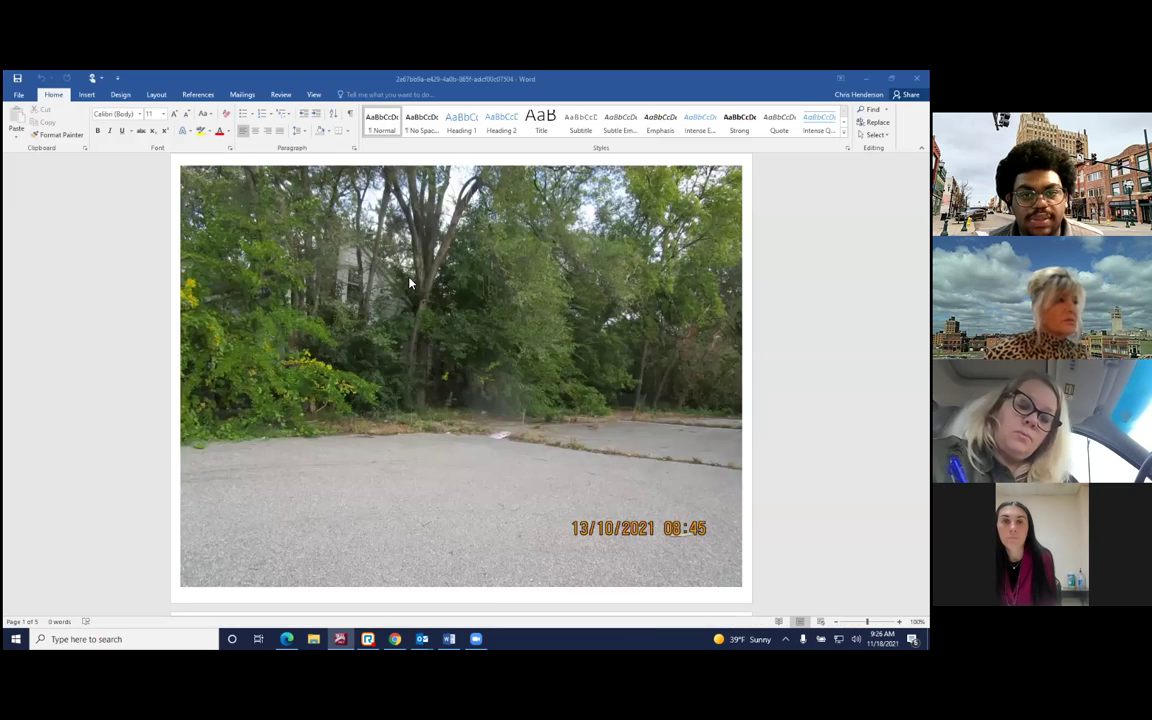
{"action": "scroll", "coordinate": [410, 281], "scroll_direction": "down", "scroll_amount": 5}
{"action": "scroll", "coordinate": [410, 281], "scroll_direction": "down", "scroll_amount": 5}
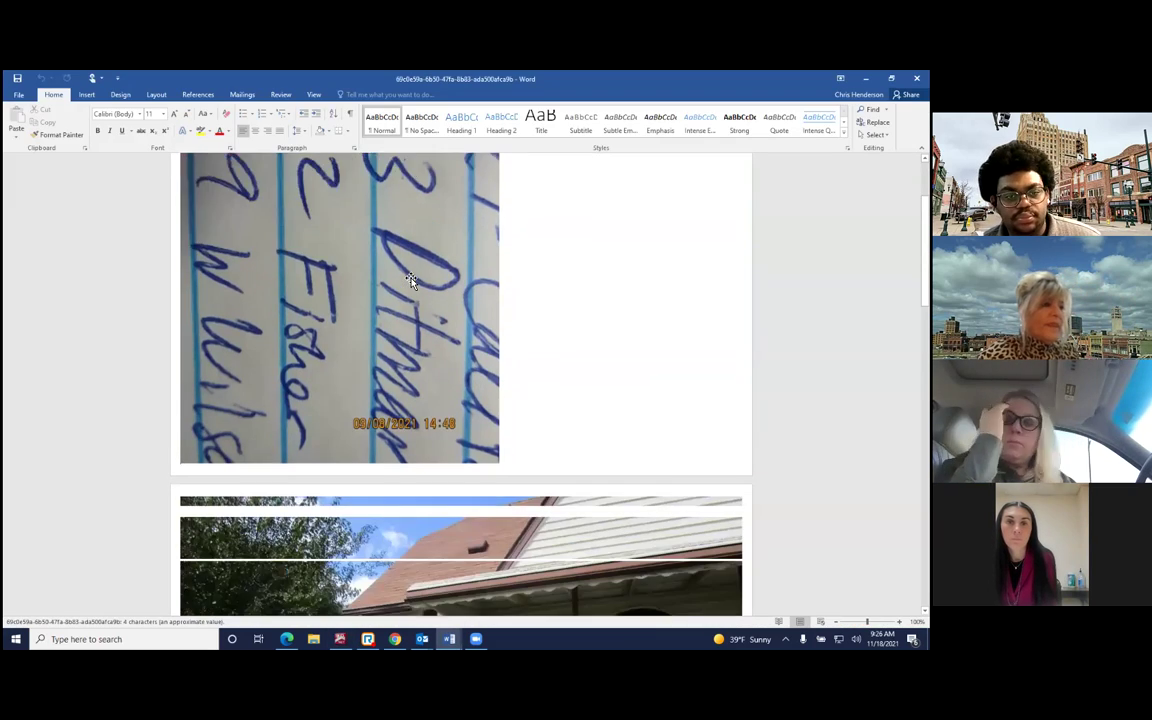
{"action": "scroll", "coordinate": [410, 281], "scroll_direction": "down", "scroll_amount": 5}
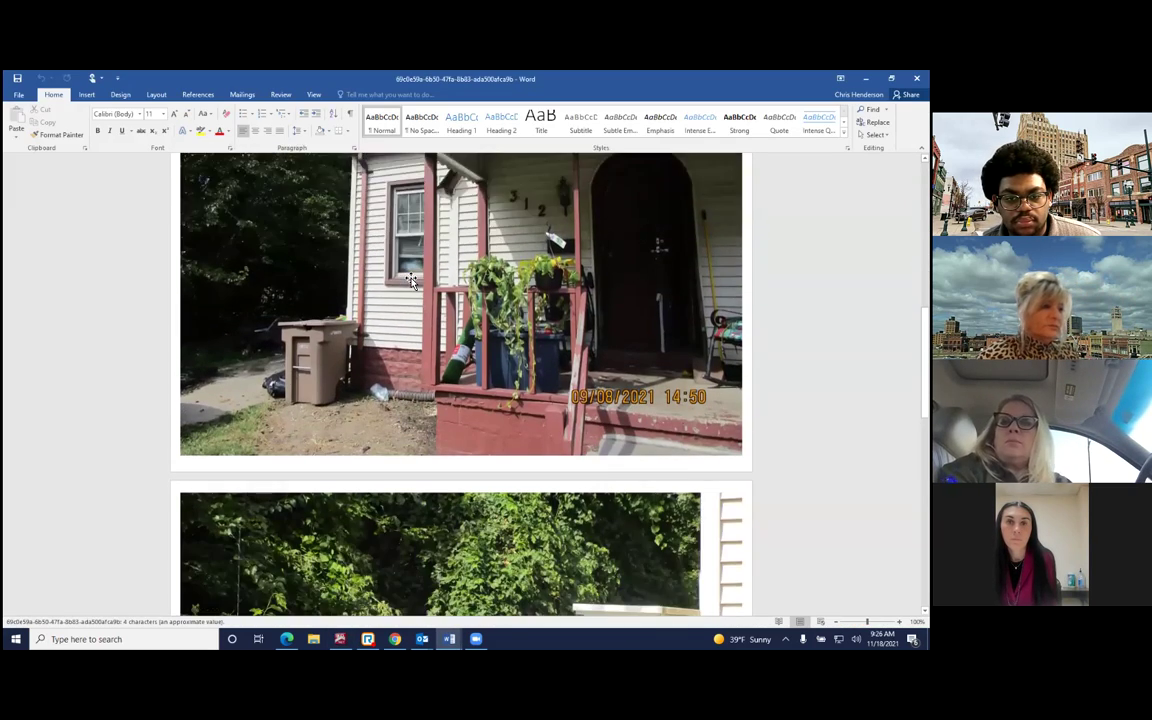
{"action": "scroll", "coordinate": [410, 281], "scroll_direction": "down", "scroll_amount": 5}
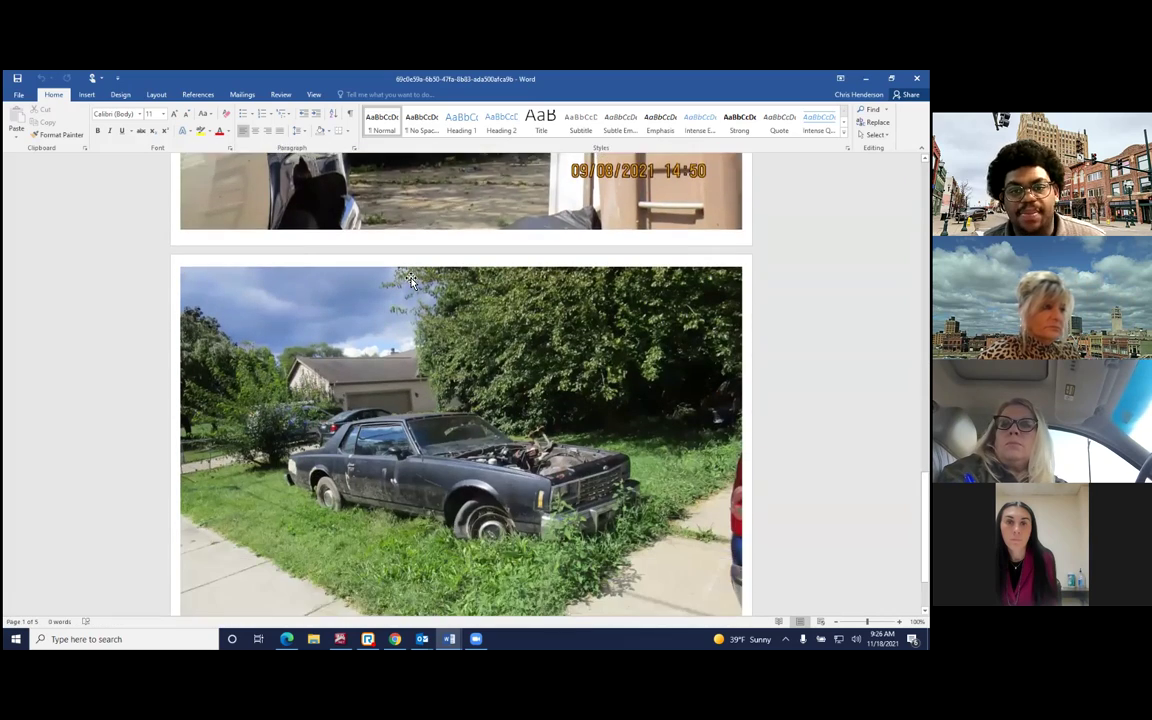
{"action": "scroll", "coordinate": [410, 281], "scroll_direction": "up", "scroll_amount": 5}
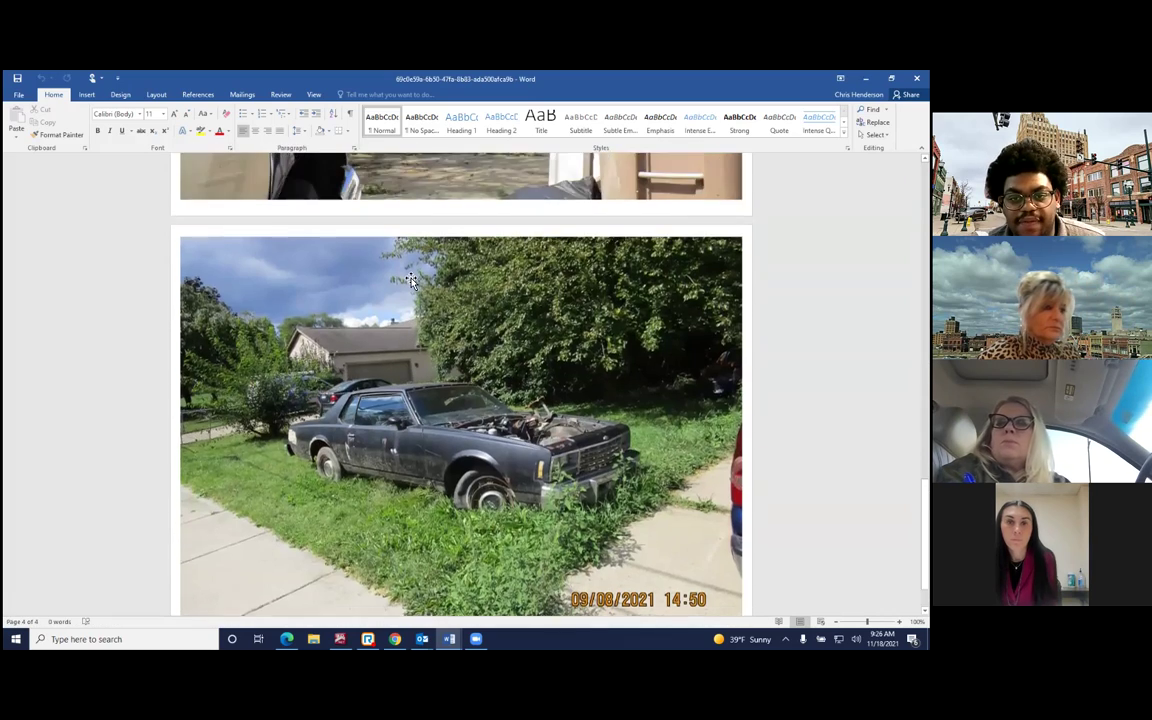
{"action": "scroll", "coordinate": [410, 281], "scroll_direction": "up", "scroll_amount": 8}
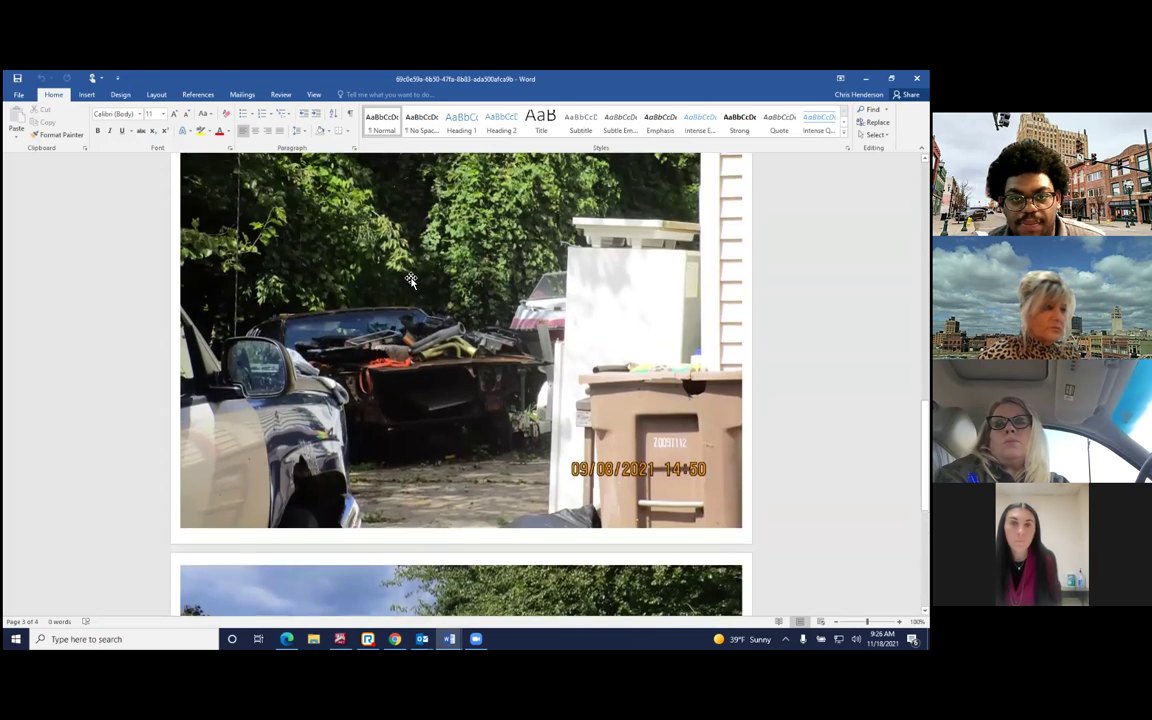
{"action": "scroll", "coordinate": [410, 280], "scroll_direction": "up", "scroll_amount": 10}
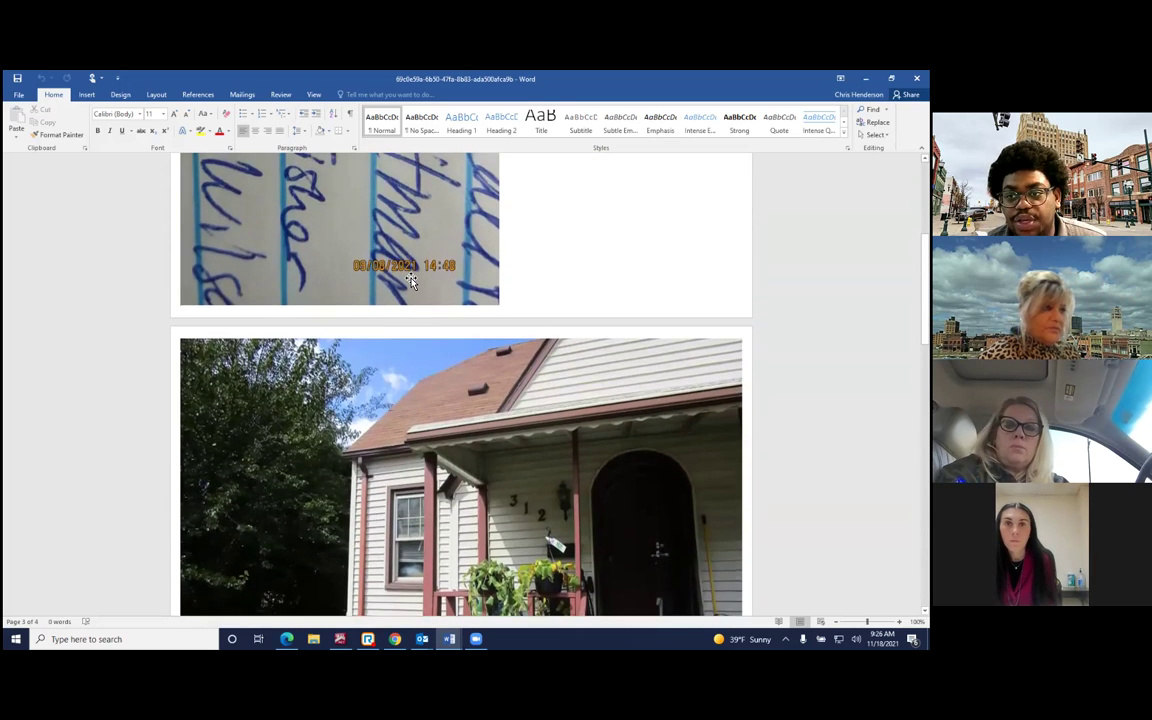
{"action": "scroll", "coordinate": [410, 281], "scroll_direction": "up", "scroll_amount": 1}
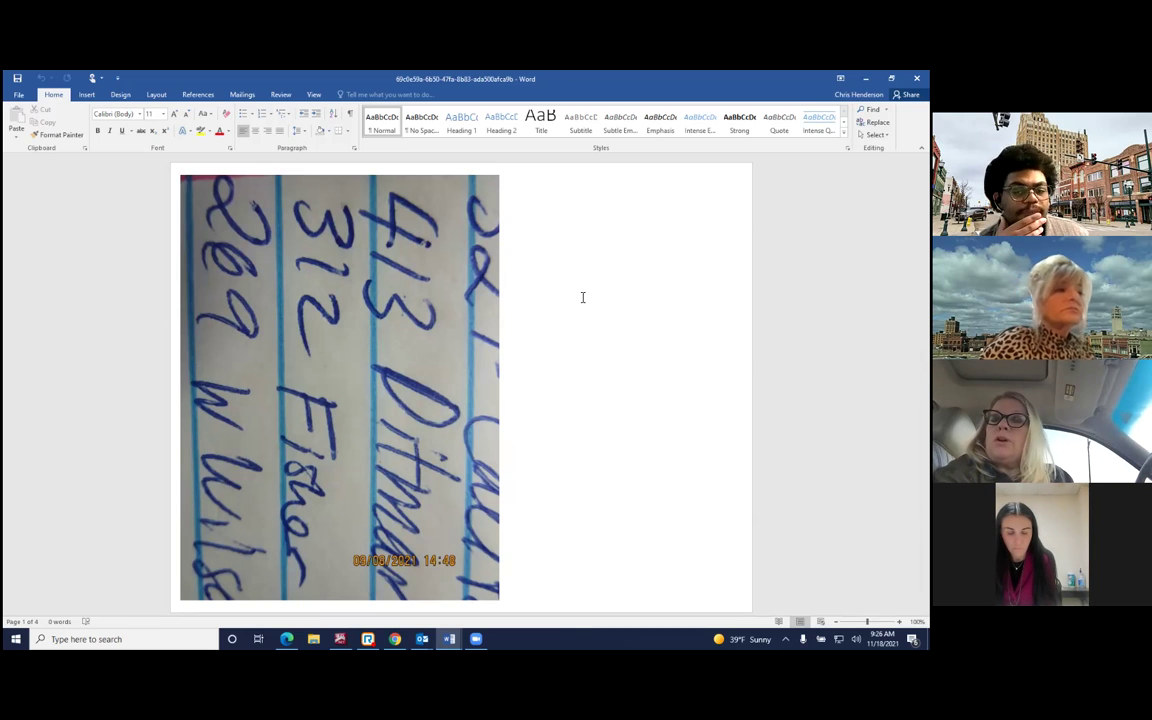
- Scroll to the last photo, the abandoned car dated 09/08/2021, then return to Building Department.Net
{"action": "scroll", "coordinate": [582, 297], "scroll_direction": "down", "scroll_amount": 8}
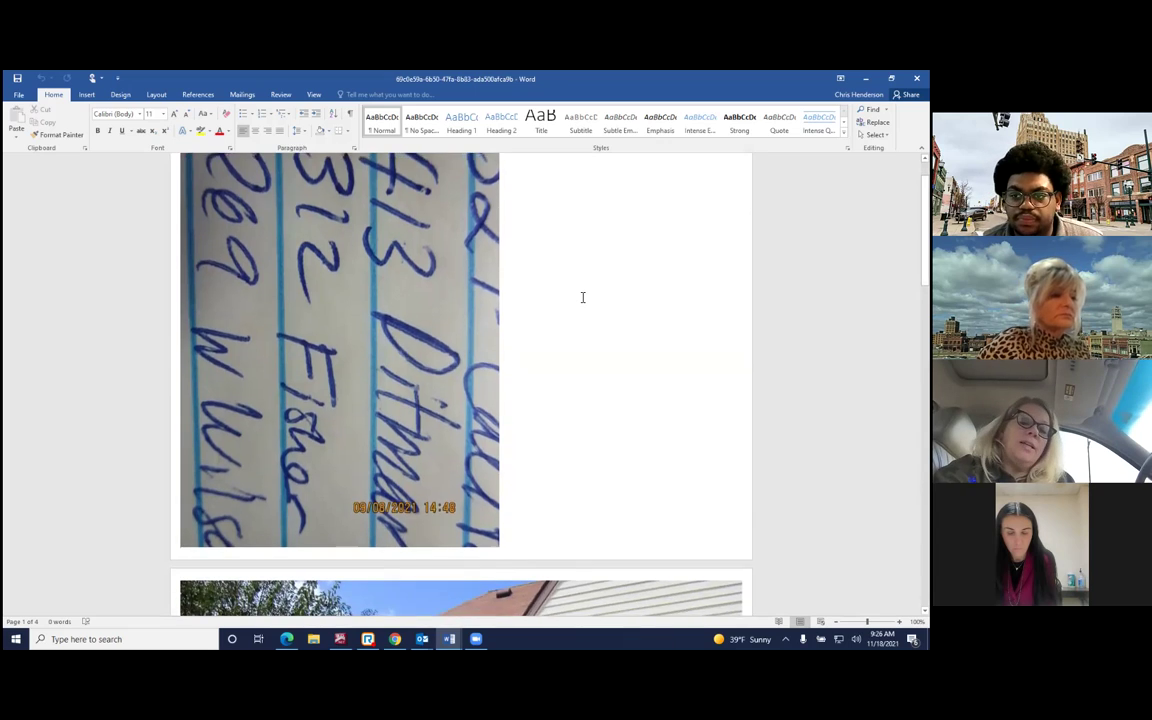
{"action": "scroll", "coordinate": [582, 297], "scroll_direction": "down", "scroll_amount": 10}
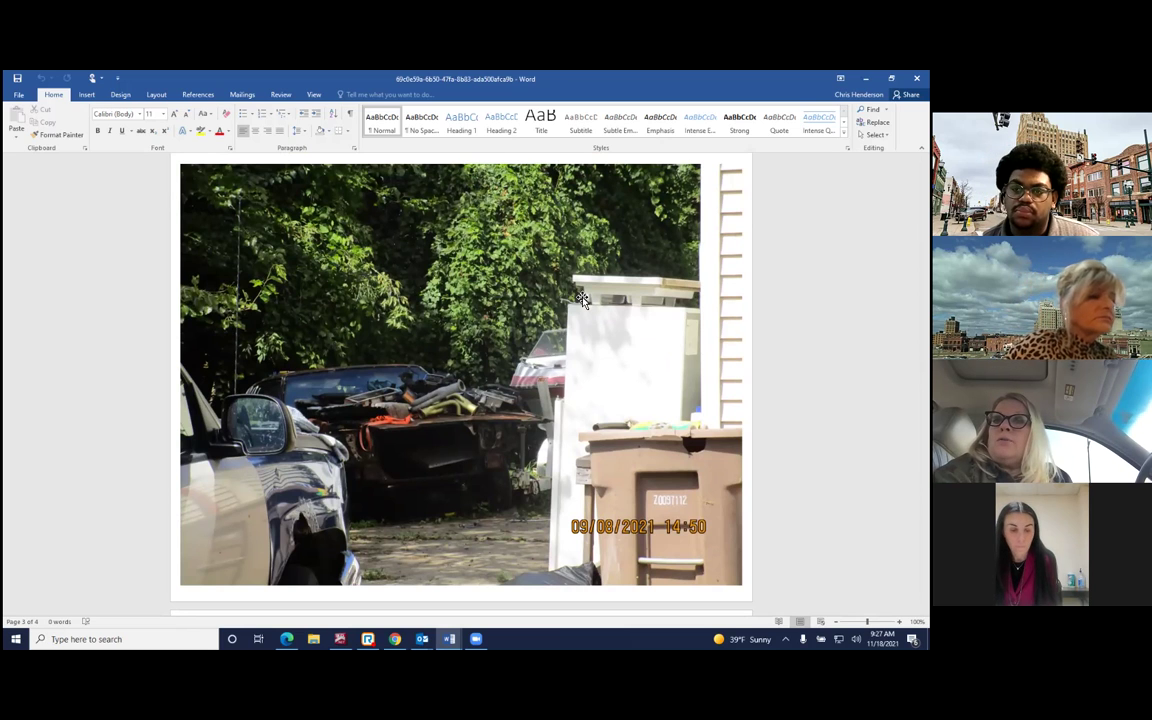
{"action": "scroll", "coordinate": [581, 300], "scroll_direction": "down", "scroll_amount": 3}
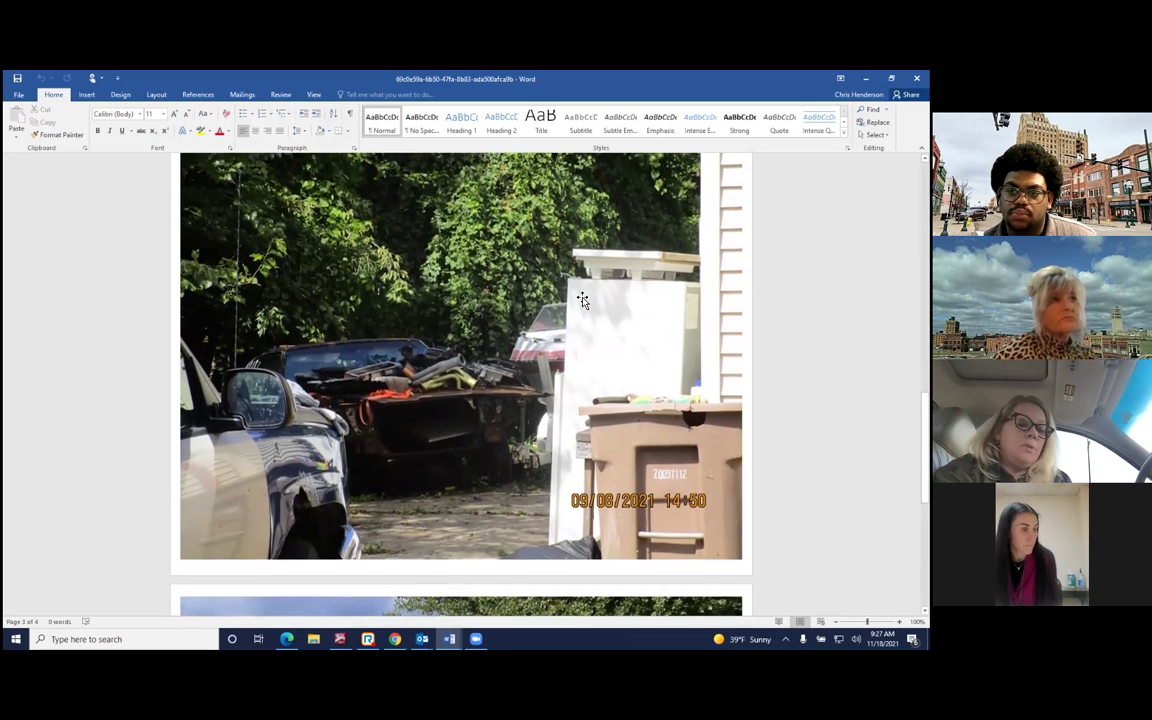
{"action": "scroll", "coordinate": [581, 300], "scroll_direction": "down", "scroll_amount": 5}
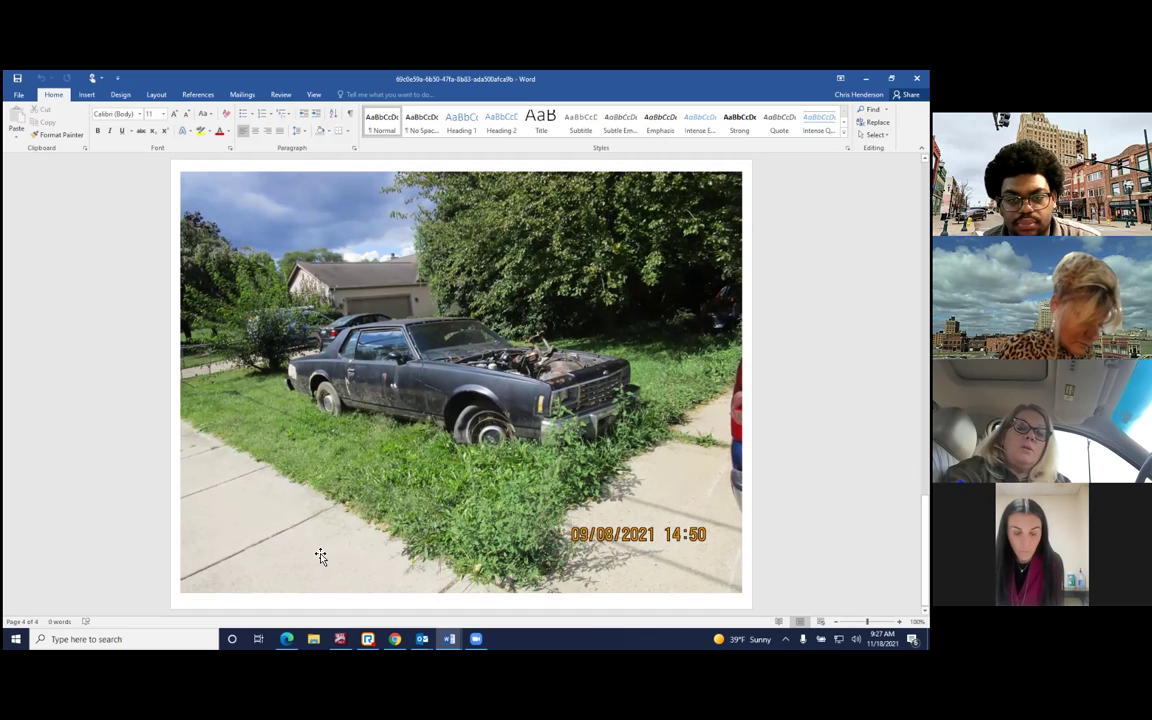
{"action": "mouse_move", "coordinate": [340, 639]}
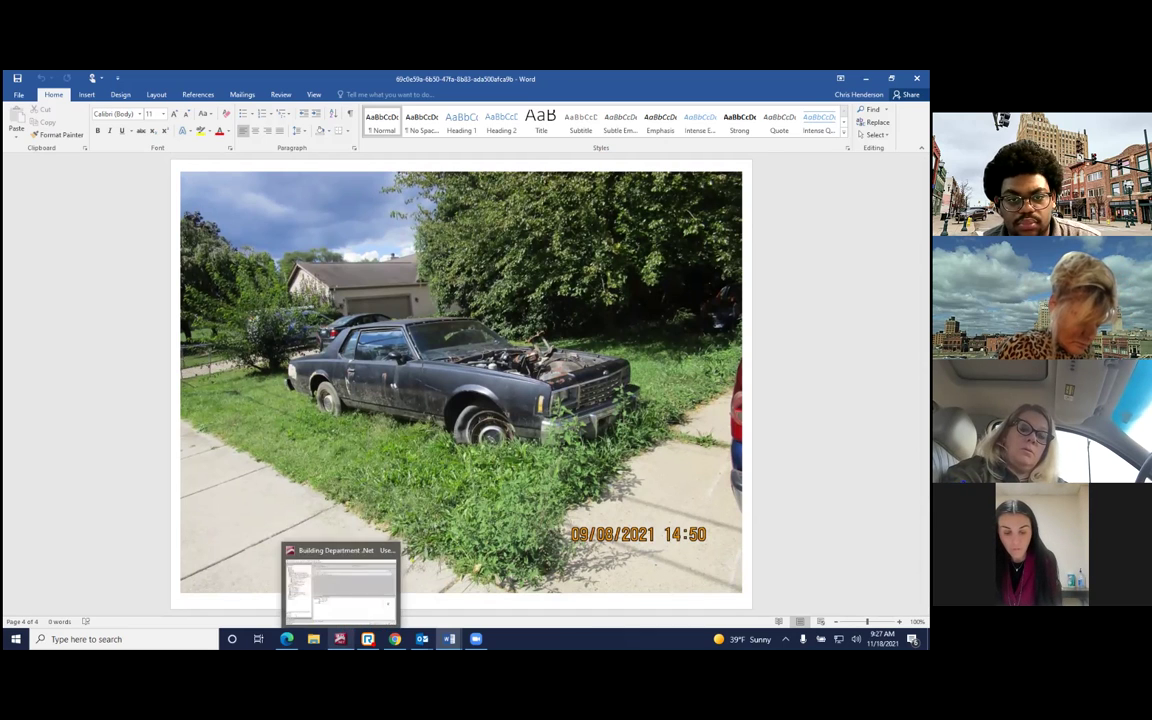
{"action": "left_click", "coordinate": [340, 585]}
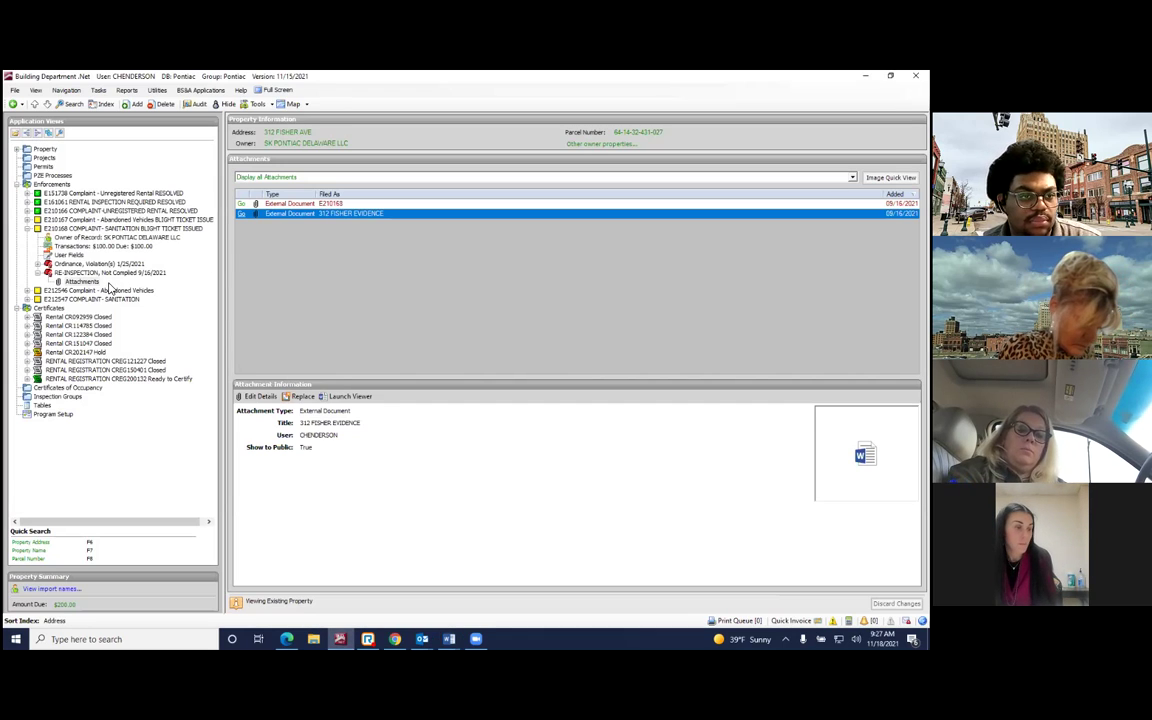
- Enter ADJOURN FOR 30 DAYS in User 5 of case E210168's user fields
{"action": "left_click", "coordinate": [82, 255]}
{"action": "left_click", "coordinate": [289, 250]}
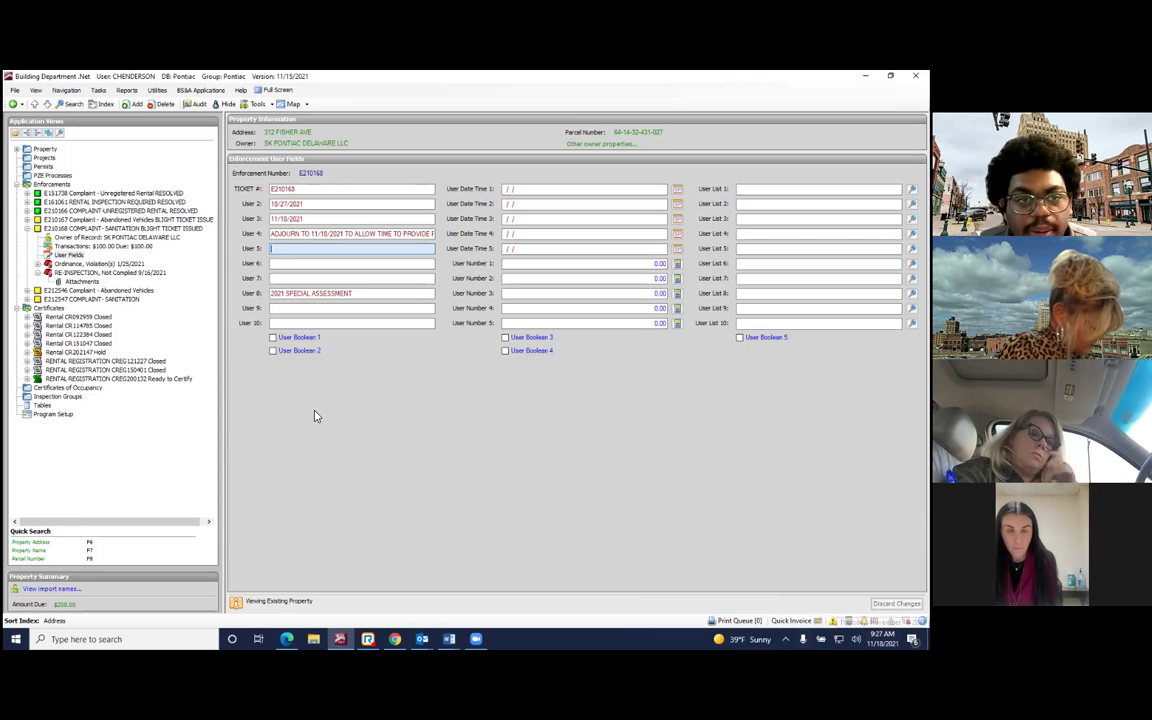
{"action": "type", "text": "ADJOURN FOR "}
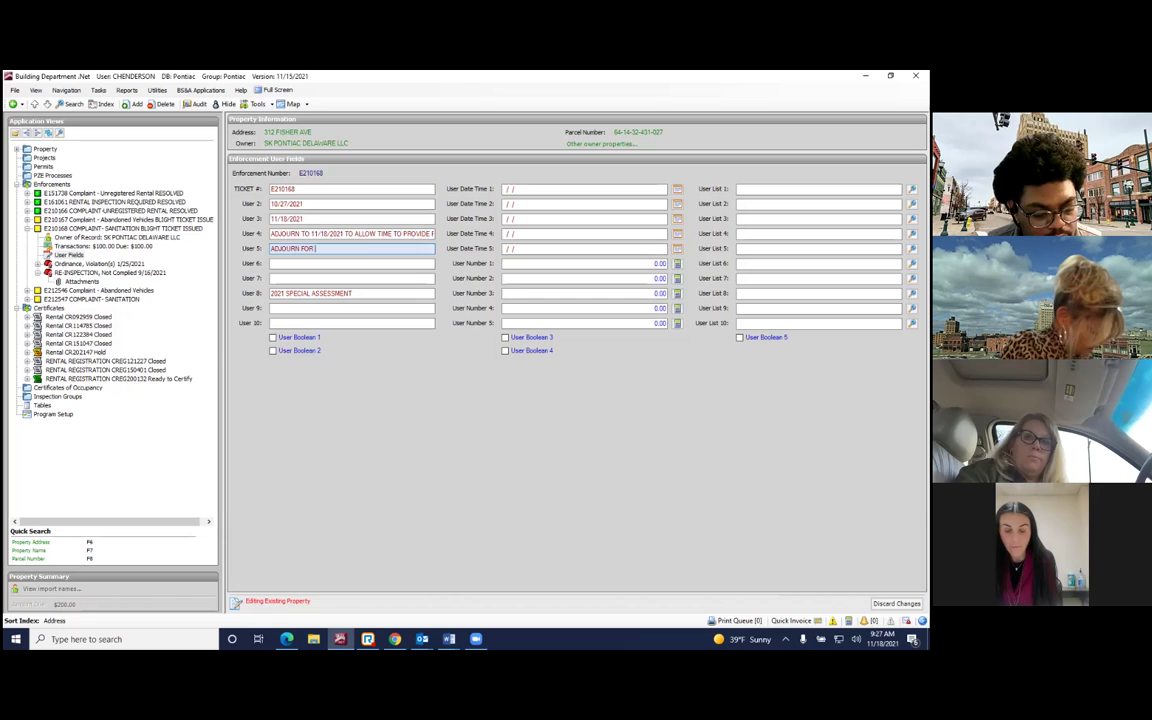
{"action": "type", "text": "30 DAYS"}
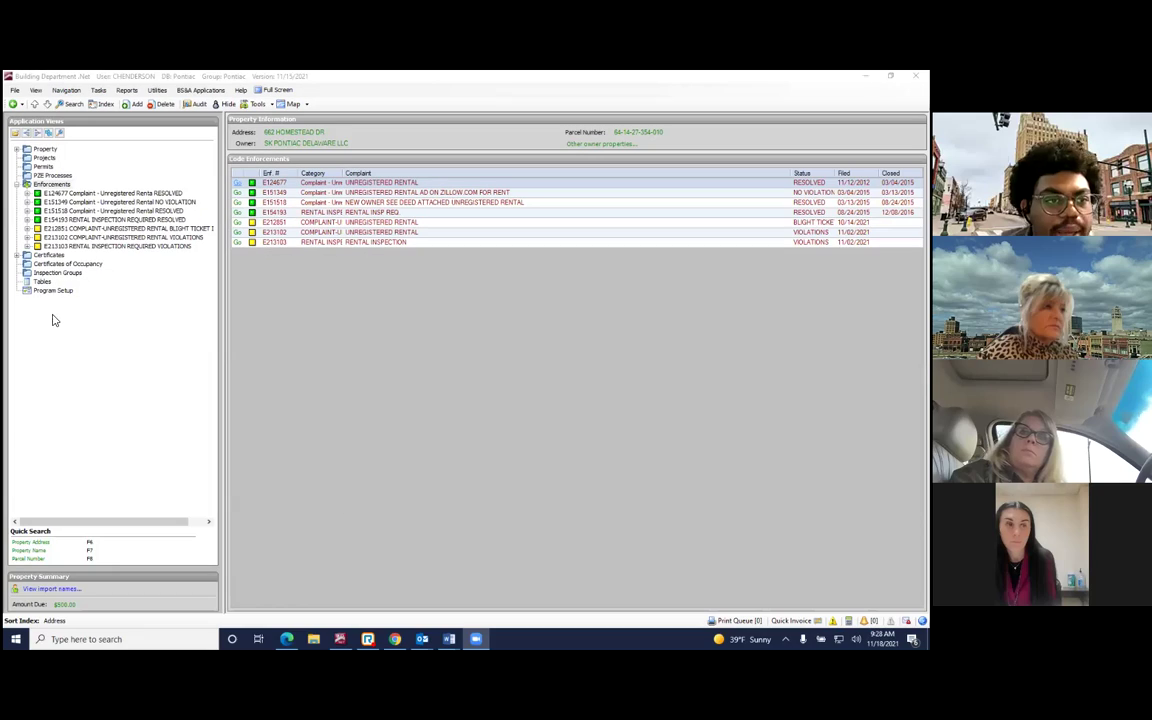
{"action": "left_click", "coordinate": [28, 229]}
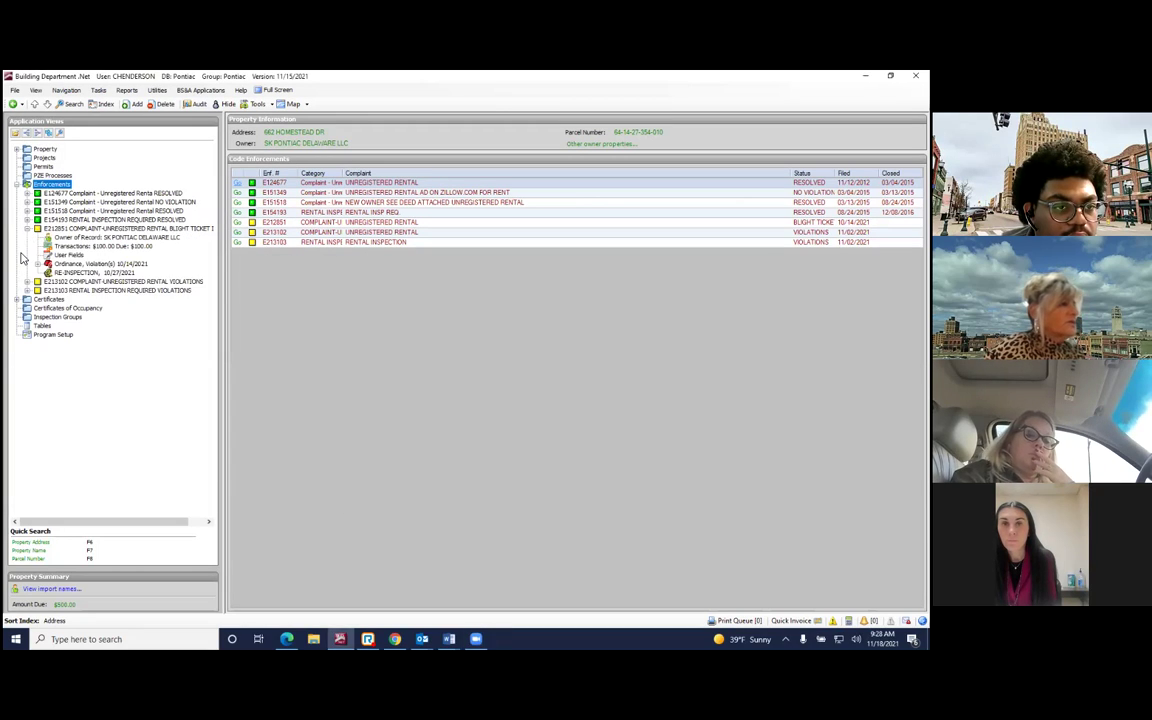
{"action": "left_click", "coordinate": [17, 300]}
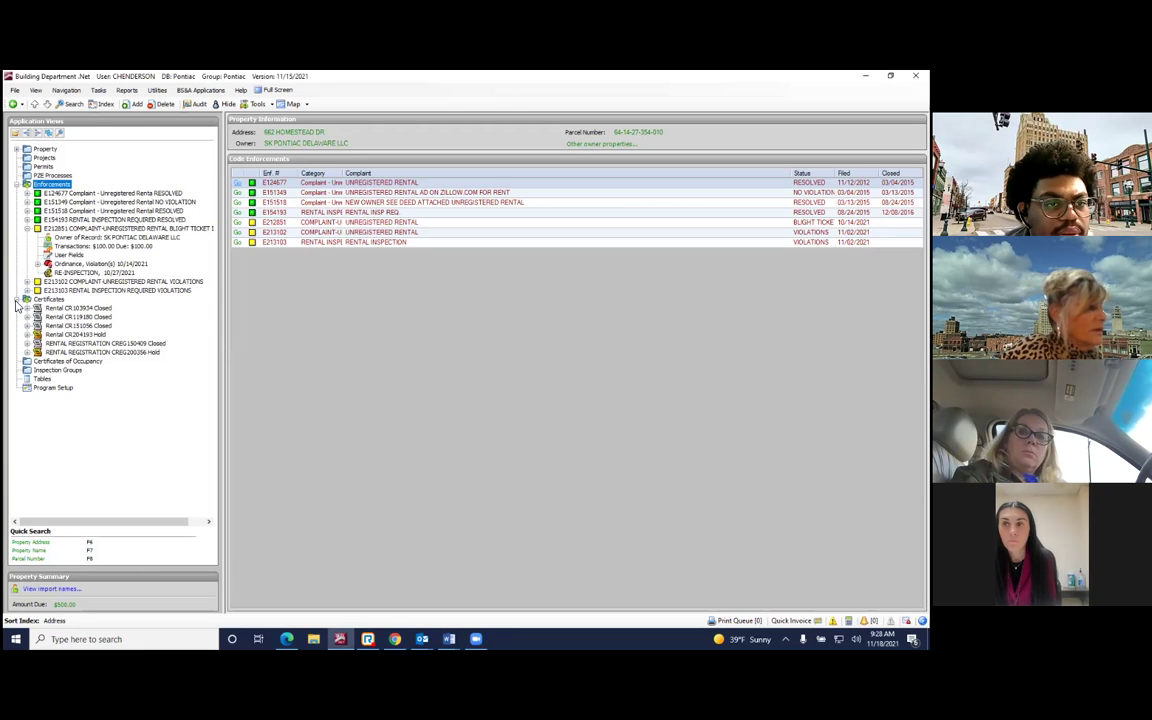
{"action": "left_click", "coordinate": [37, 263]}
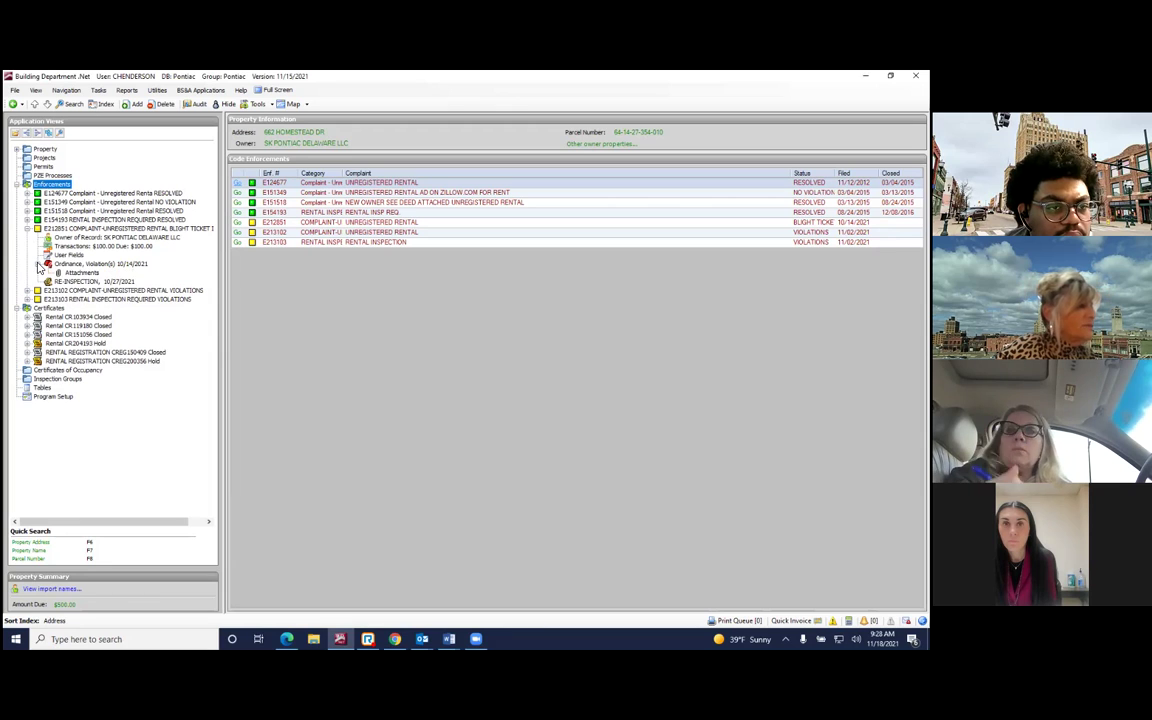
{"action": "left_click", "coordinate": [62, 273]}
{"action": "left_click", "coordinate": [27, 343]}
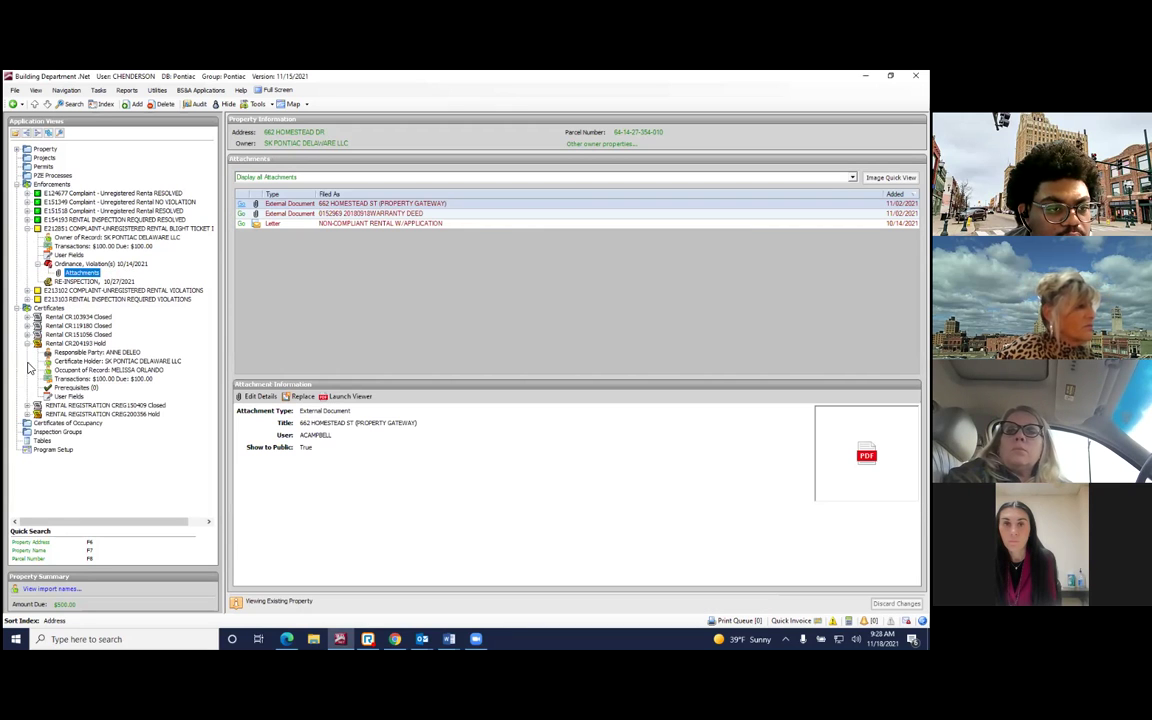
{"action": "left_click", "coordinate": [27, 414]}
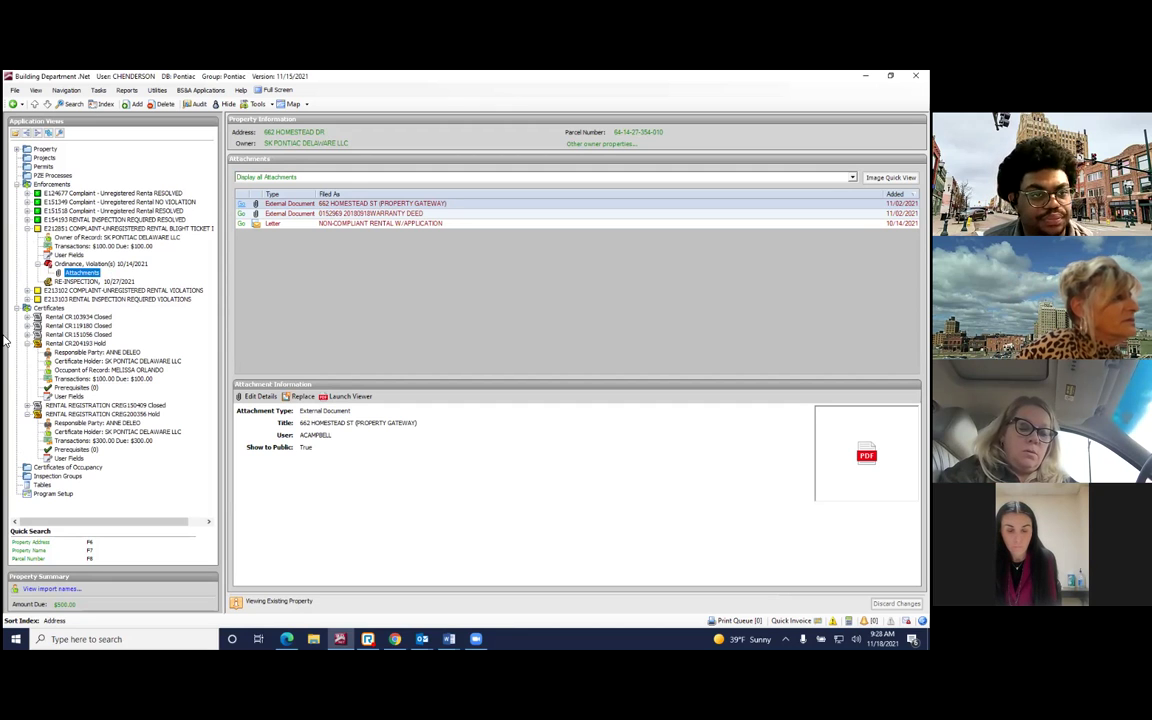
{"action": "left_click", "coordinate": [58, 228]}
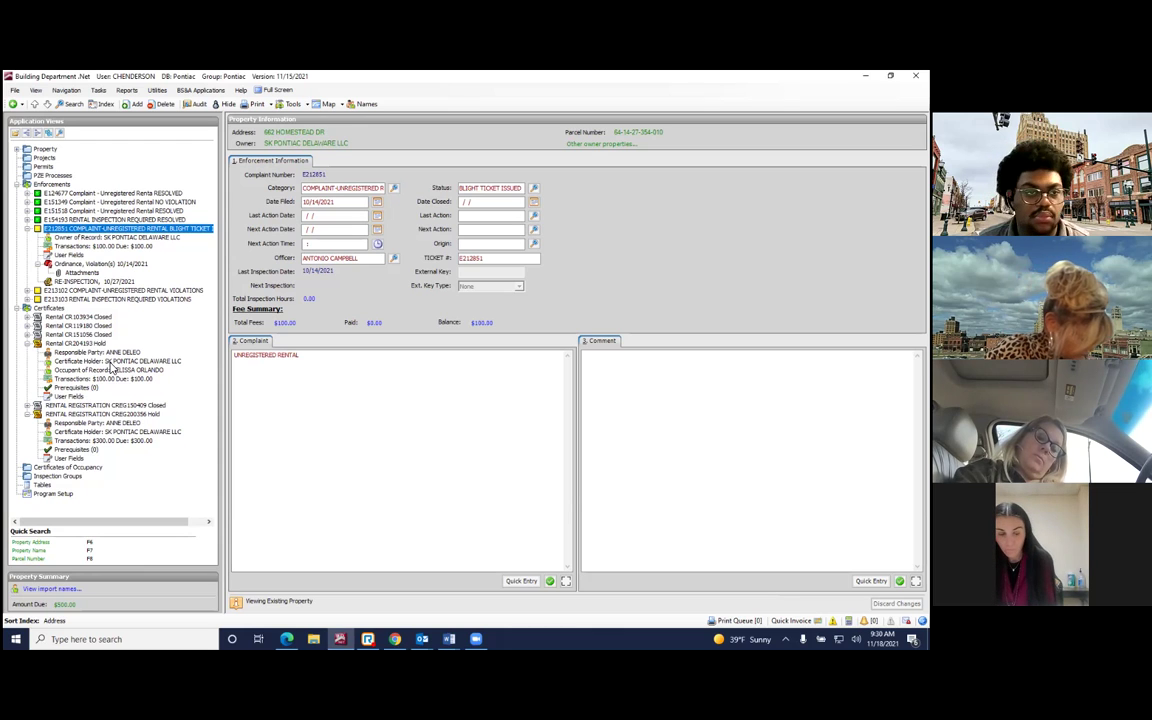
- Type PROPERTY TO BE REGISTERED 11/18 into User 4 of case E212851
{"action": "left_click", "coordinate": [80, 245]}
{"action": "left_click", "coordinate": [72, 255]}
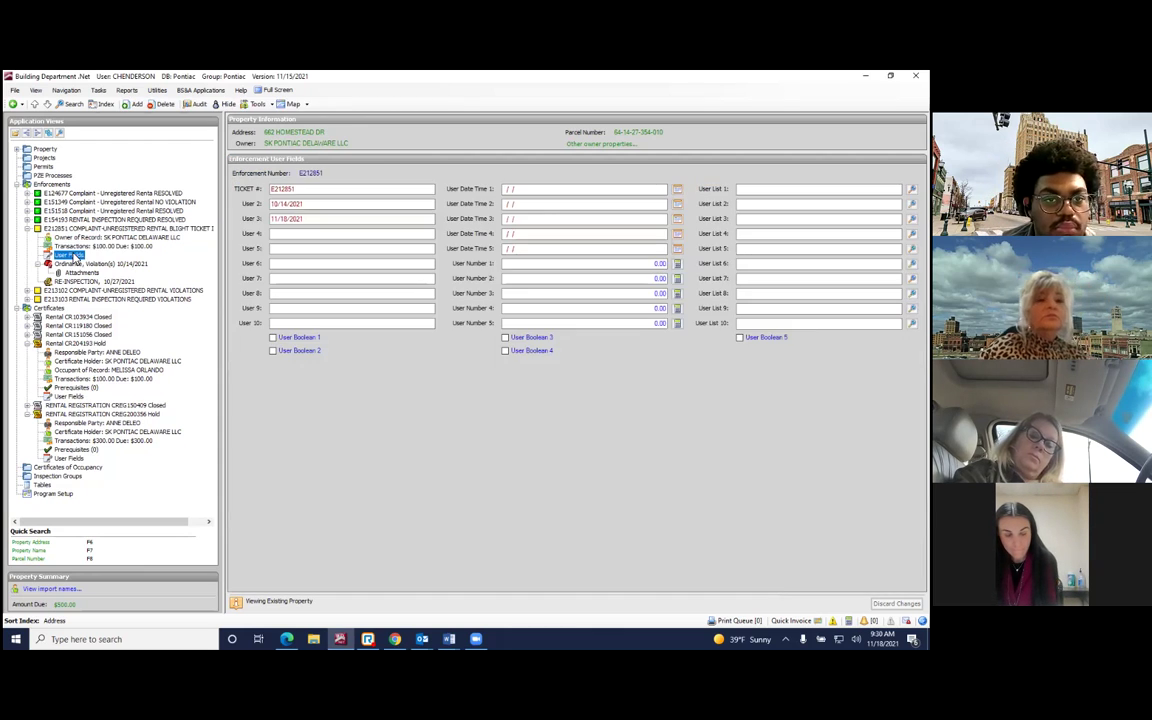
{"action": "left_click", "coordinate": [304, 235]}
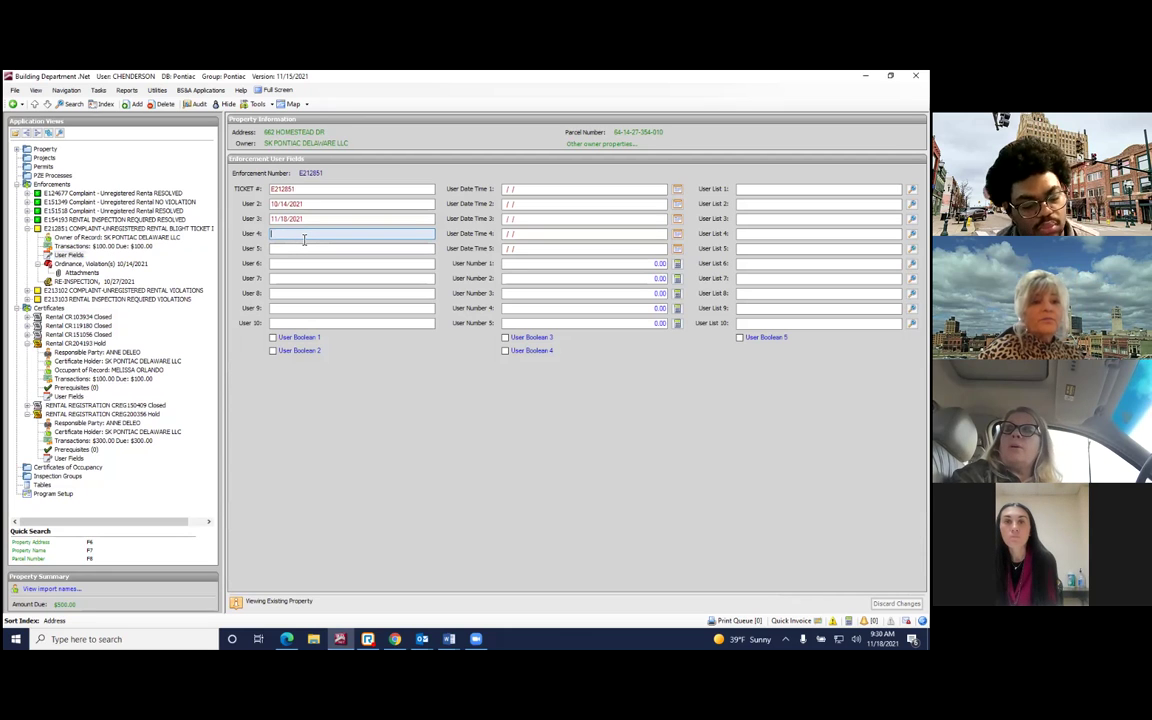
{"action": "type", "text": "PROPERTY TO BE REGISTERED"}
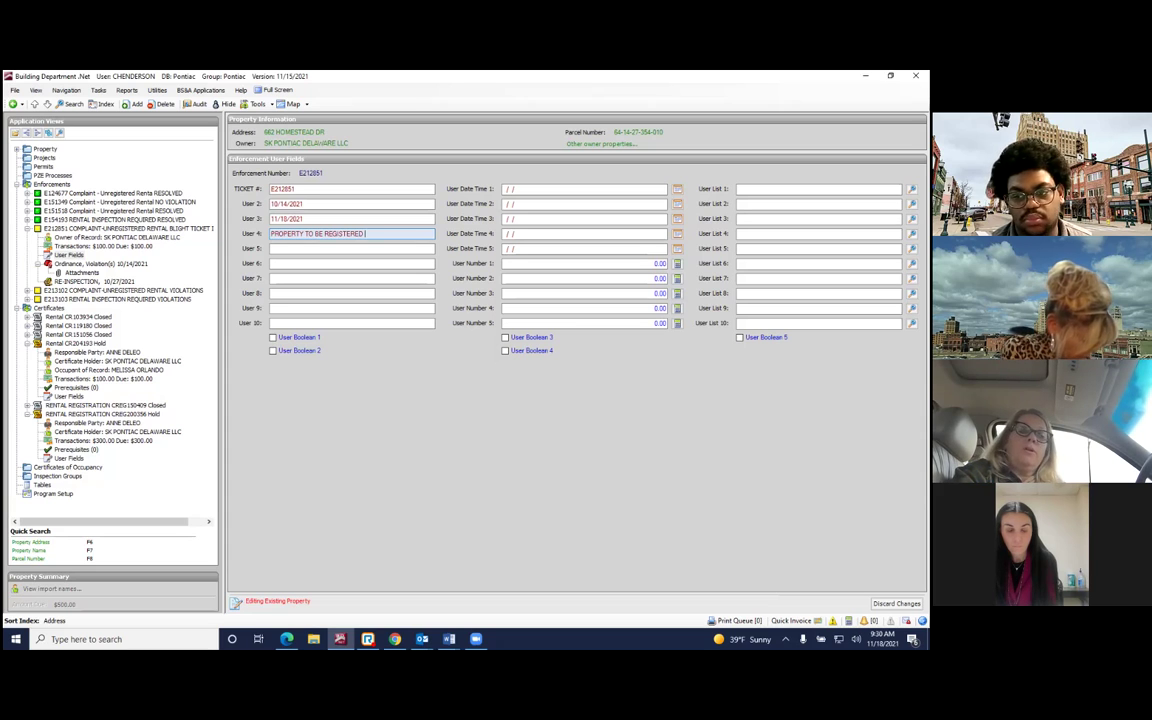
{"action": "type", "text": "11/10"}
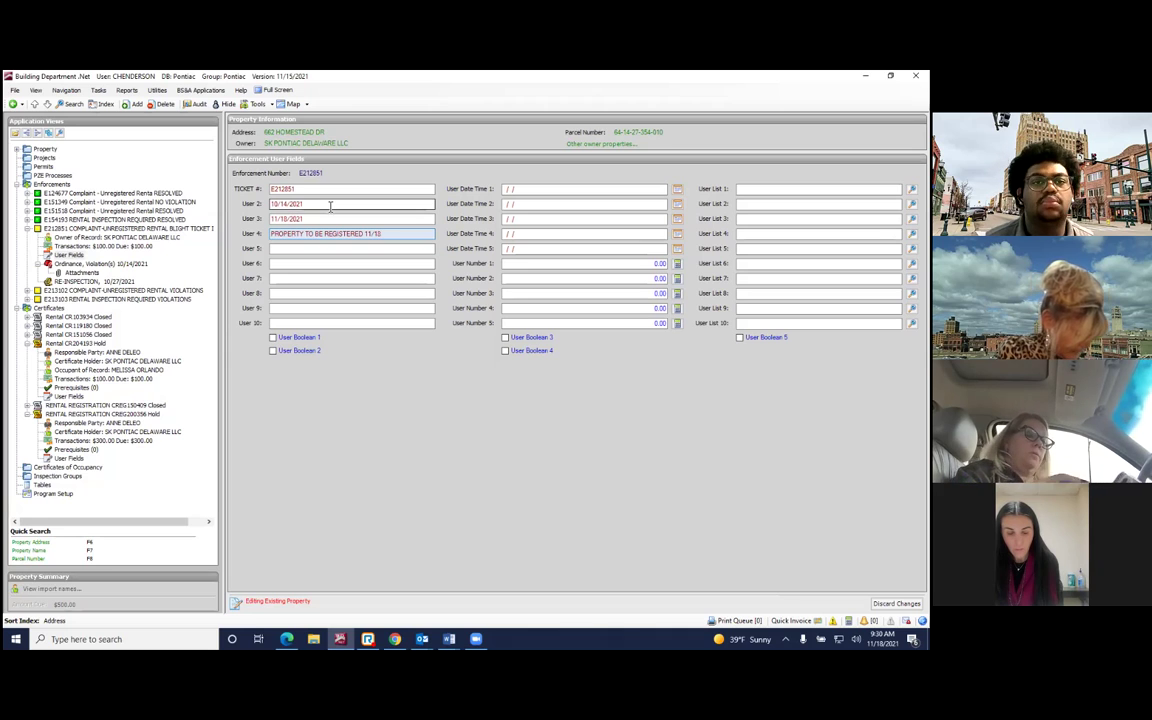
{"action": "left_click", "coordinate": [299, 133]}
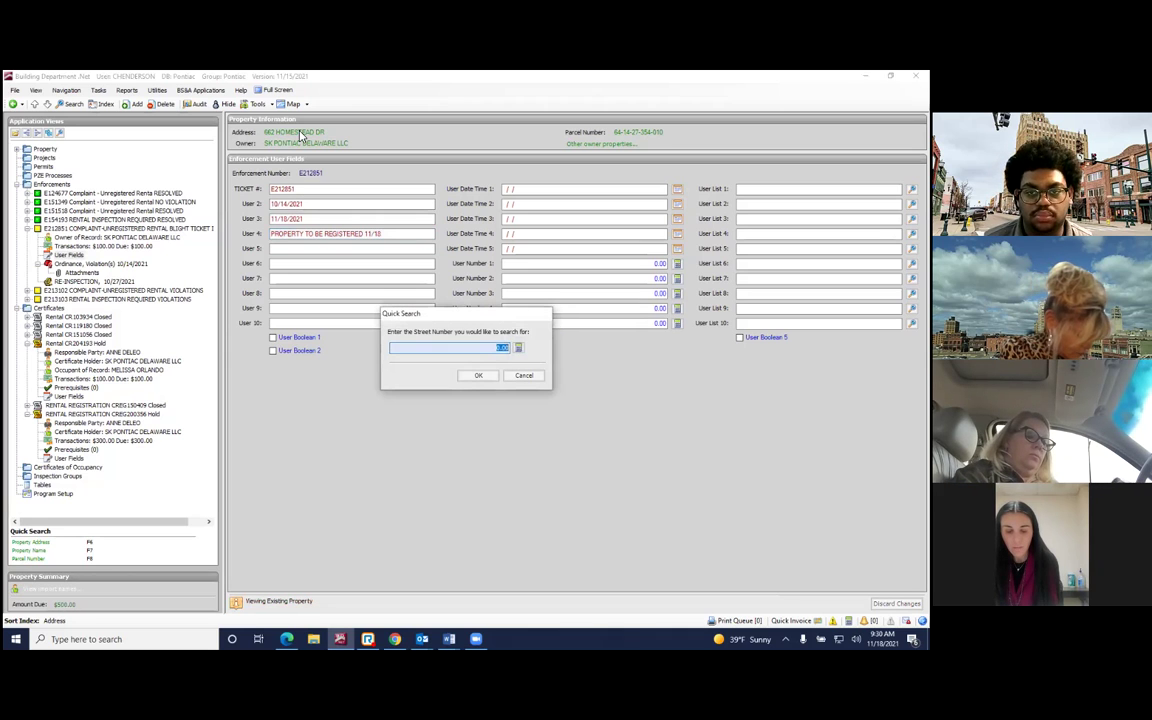
{"action": "type", "text": "42"}
{"action": "key", "text": "Return"}
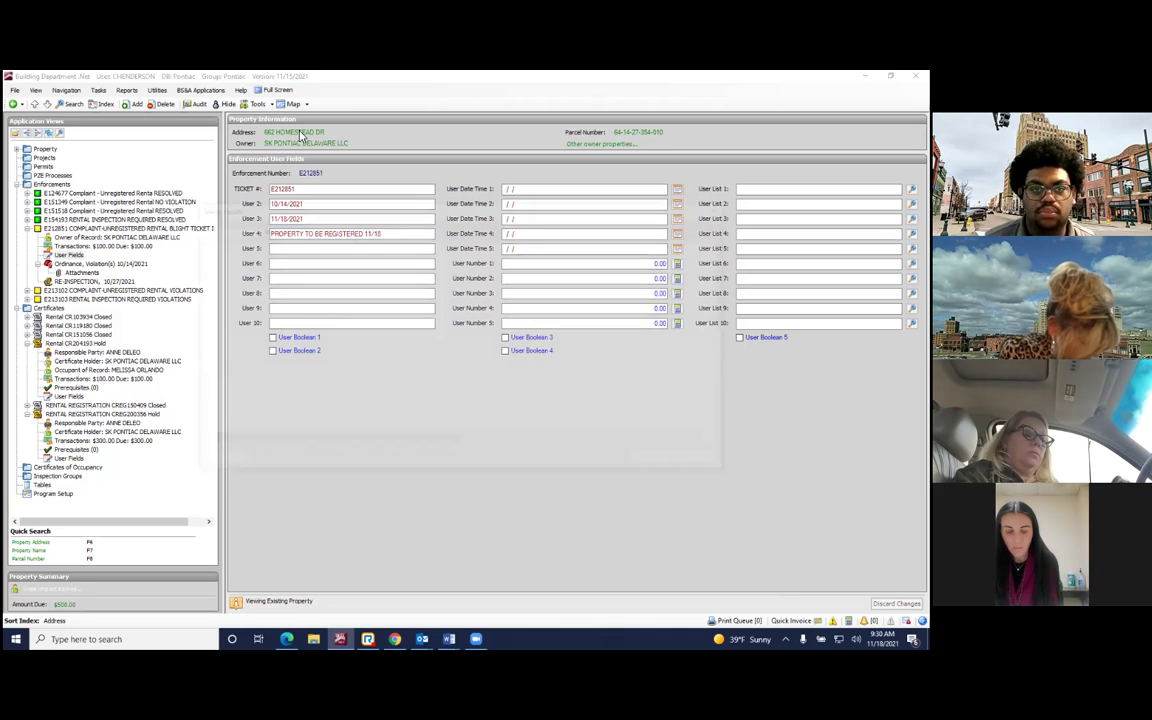
{"action": "scroll", "coordinate": [303, 341], "scroll_direction": "down", "scroll_amount": 3}
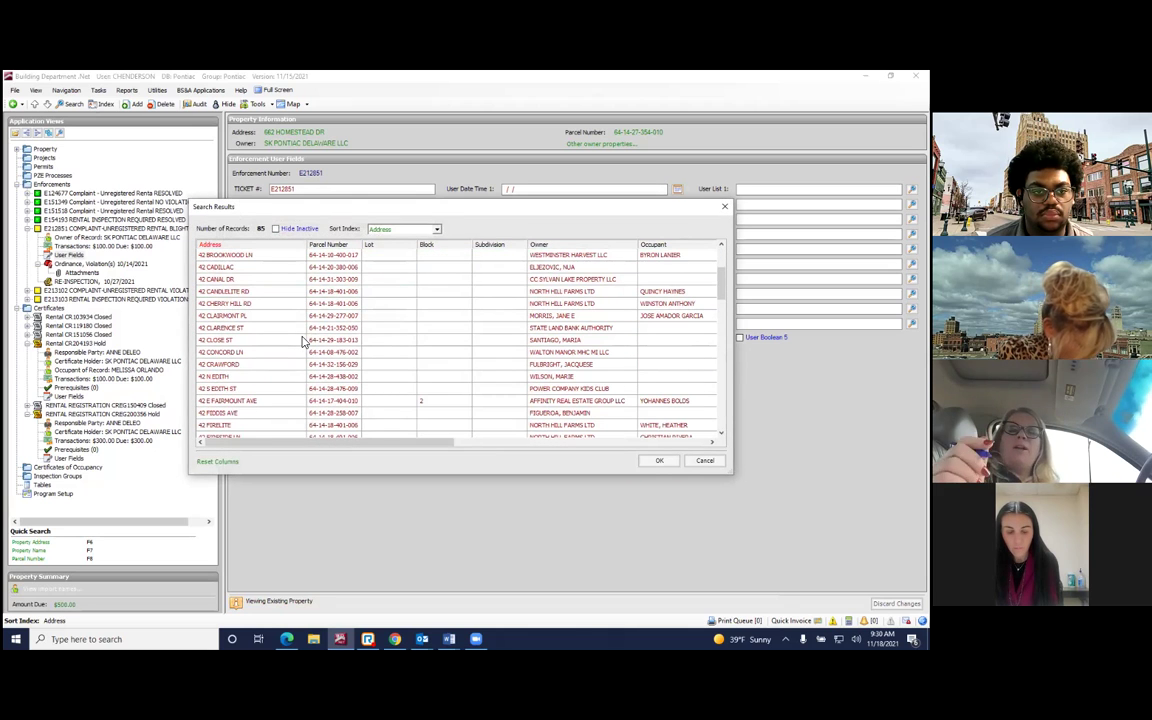
{"action": "scroll", "coordinate": [303, 341], "scroll_direction": "down", "scroll_amount": 8}
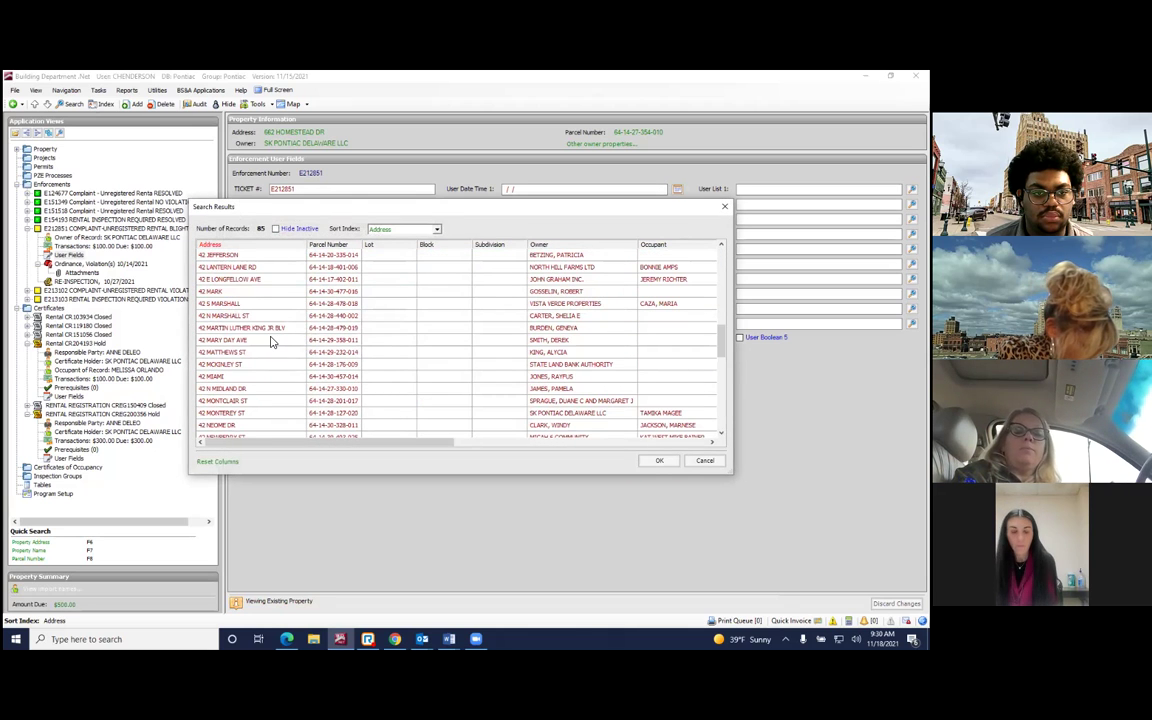
{"action": "scroll", "coordinate": [270, 342], "scroll_direction": "down", "scroll_amount": 1}
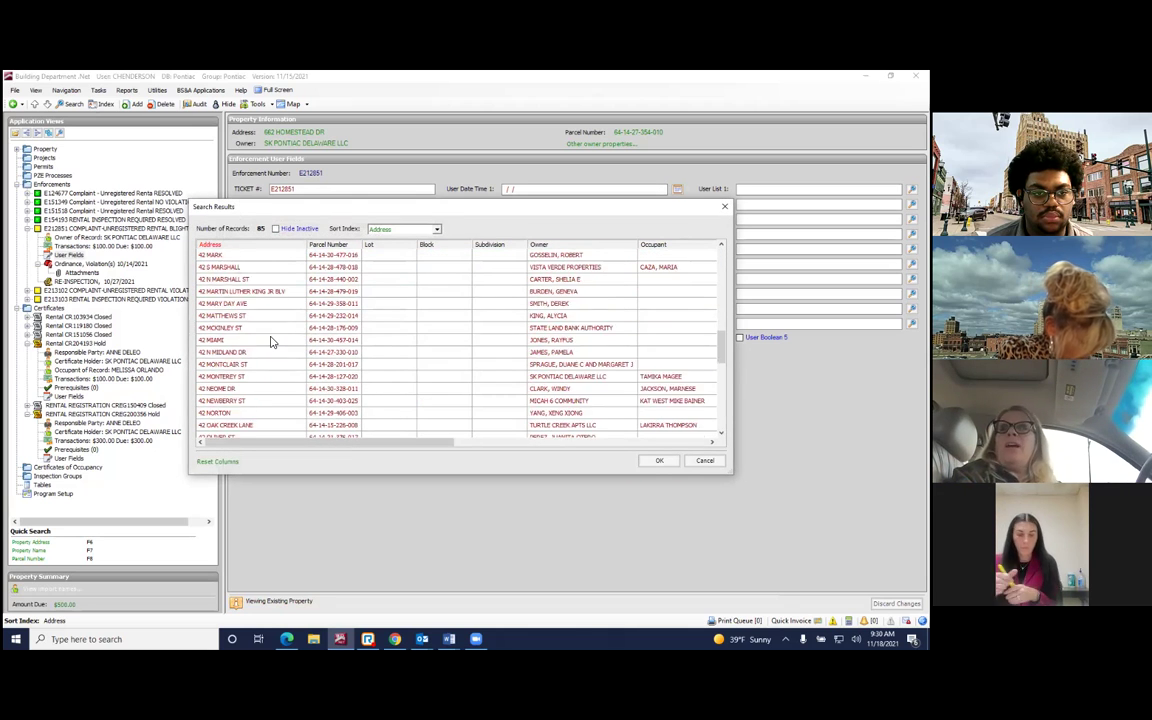
{"action": "double_click", "coordinate": [237, 377]}
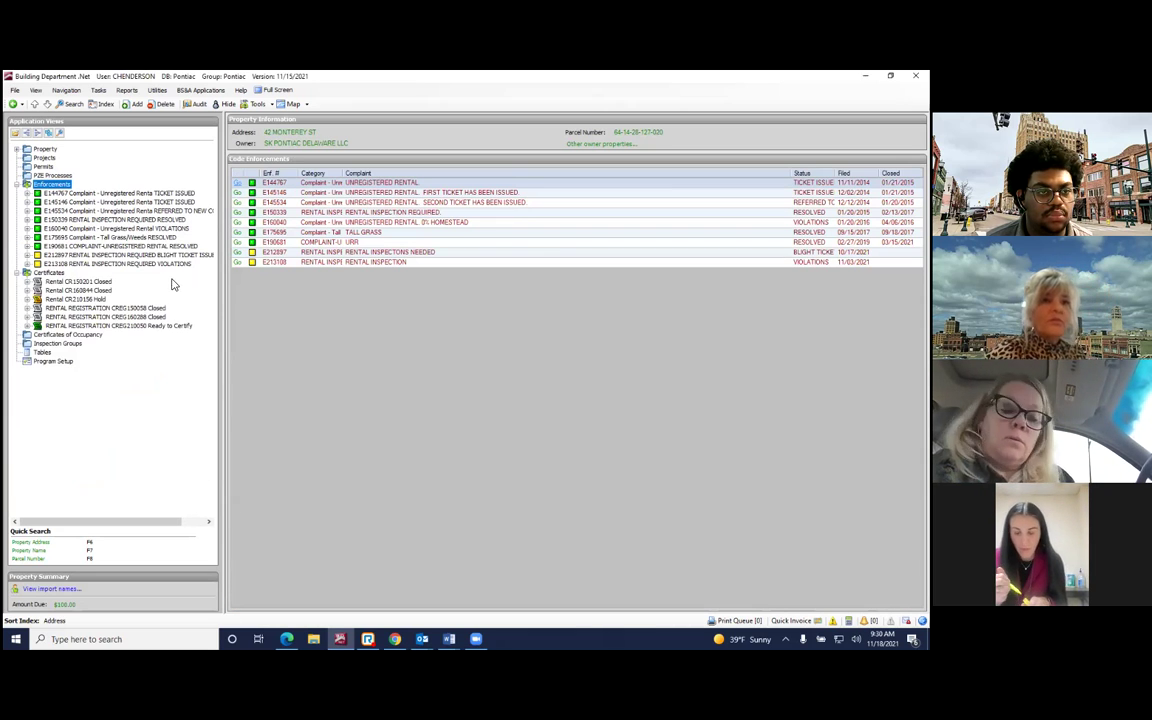
- Check Rental CR210156's payments and certificate details, then open case E212897's user fields
{"action": "left_click", "coordinate": [27, 256]}
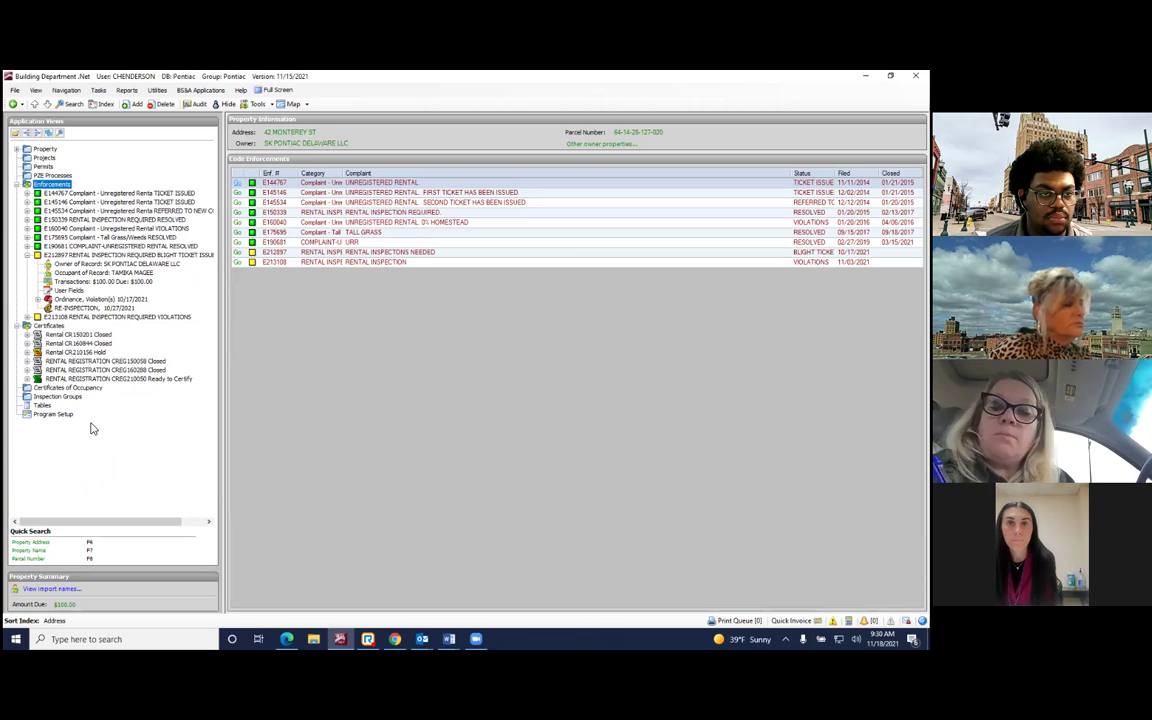
{"action": "left_click", "coordinate": [27, 379]}
{"action": "left_click", "coordinate": [27, 354]}
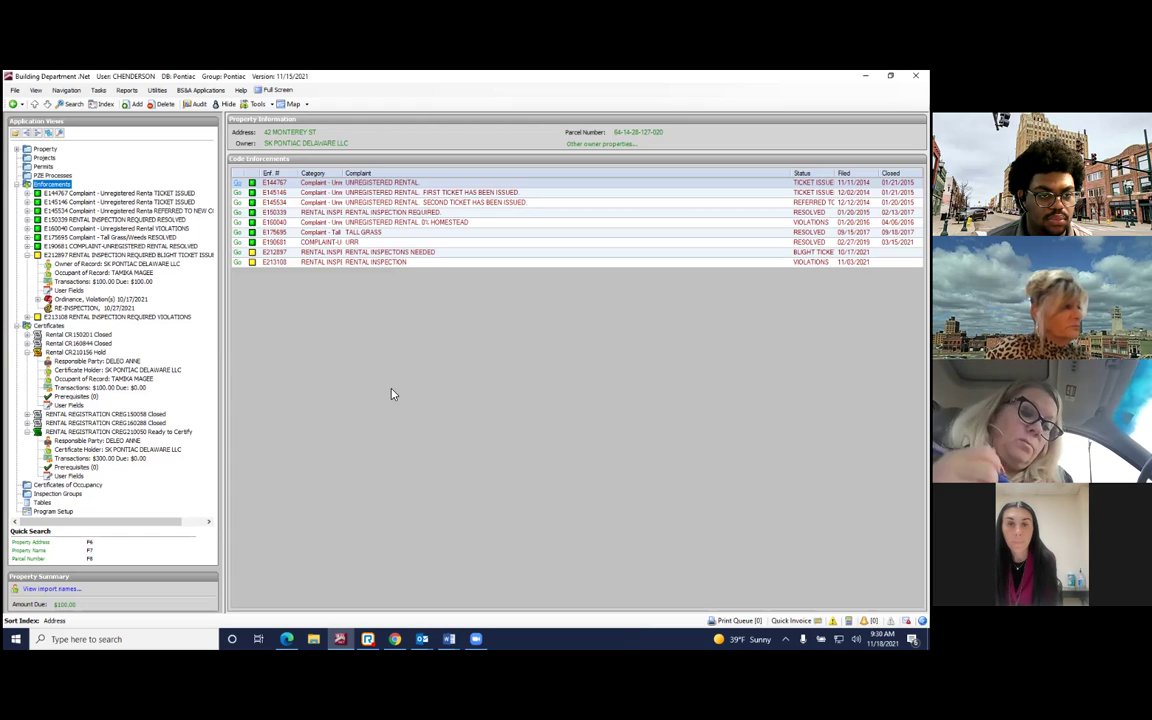
{"action": "left_click", "coordinate": [83, 389]}
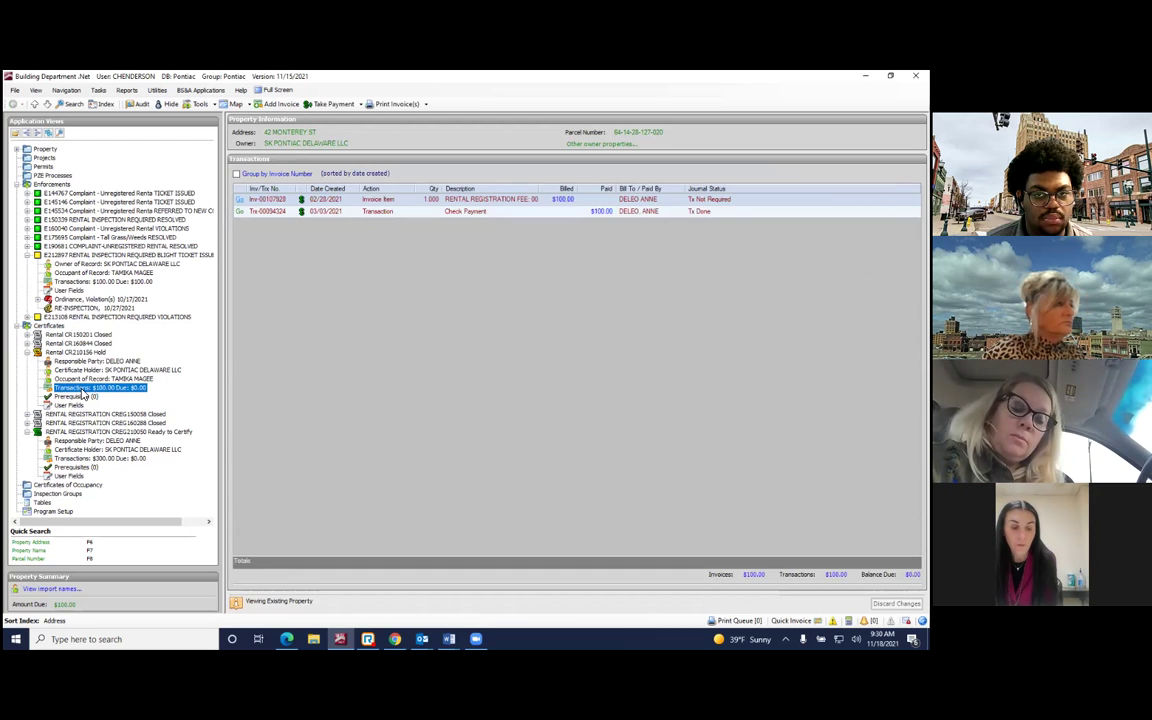
{"action": "left_click", "coordinate": [72, 352]}
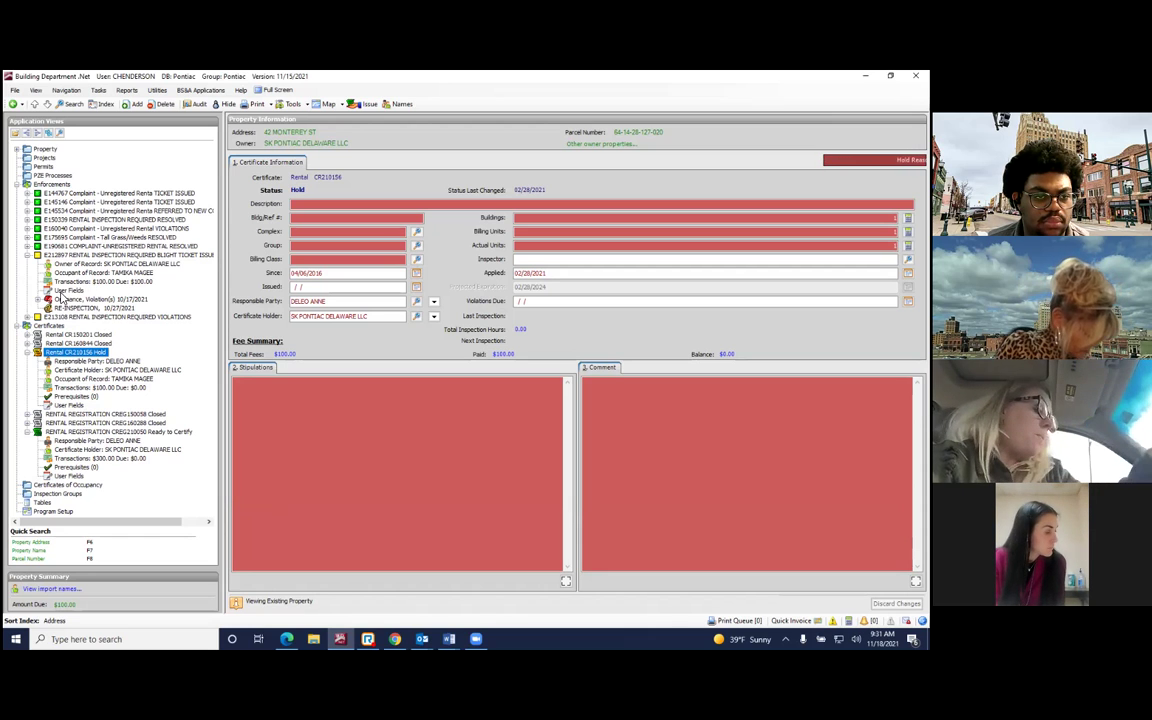
{"action": "left_click", "coordinate": [70, 290]}
- Enter ADJOURNED FOR 30 DAYS in User 4 of E212897, then begin a new street-number search
{"action": "left_click", "coordinate": [309, 233]}
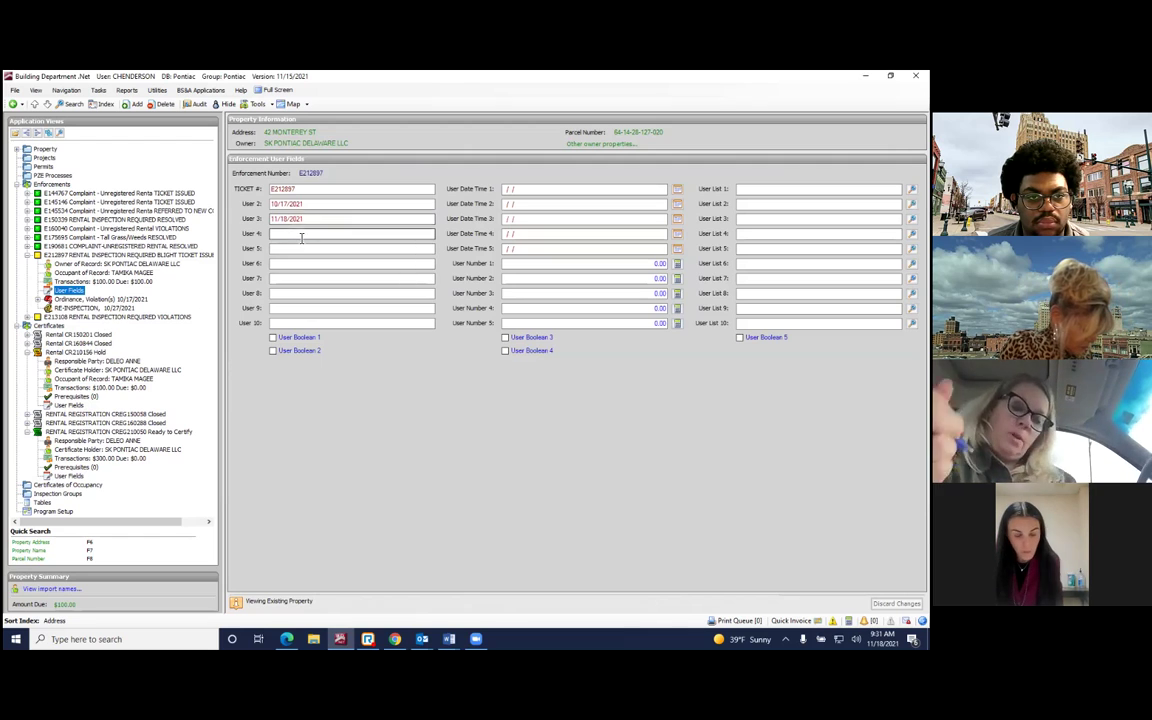
{"action": "type", "text": "ADJOURNED"}
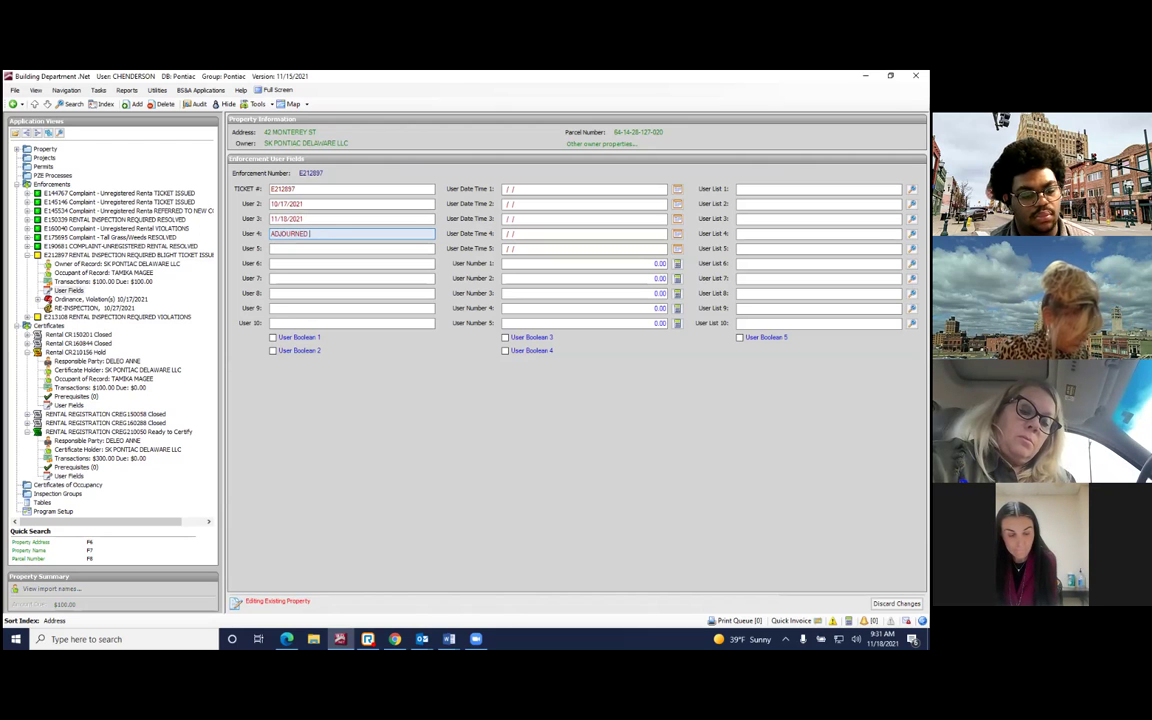
{"action": "type", "text": "FOR 30 DAYS"}
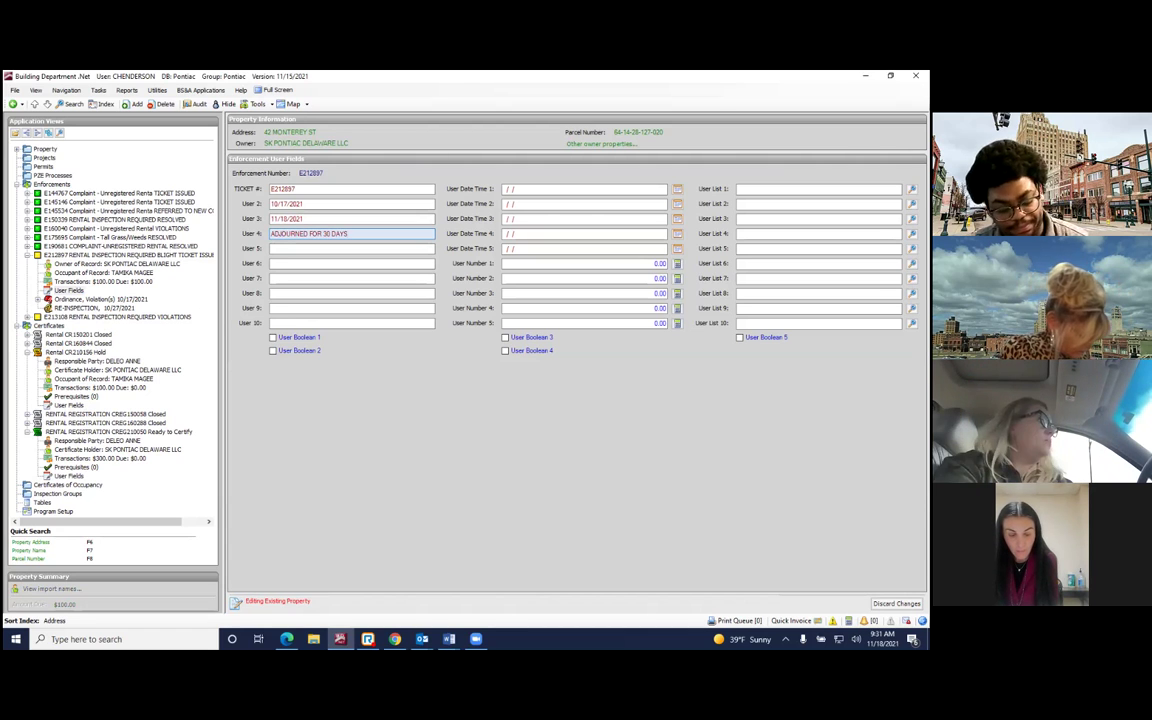
{"action": "left_click", "coordinate": [289, 134]}
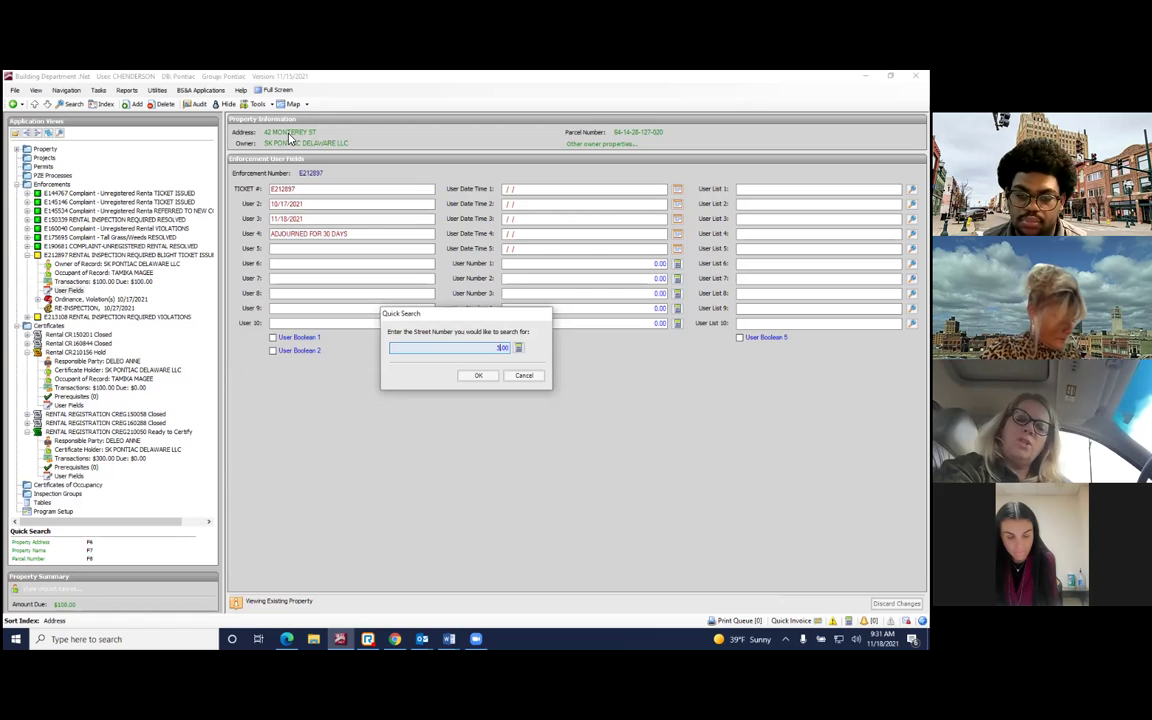
{"action": "type", "text": "31"}
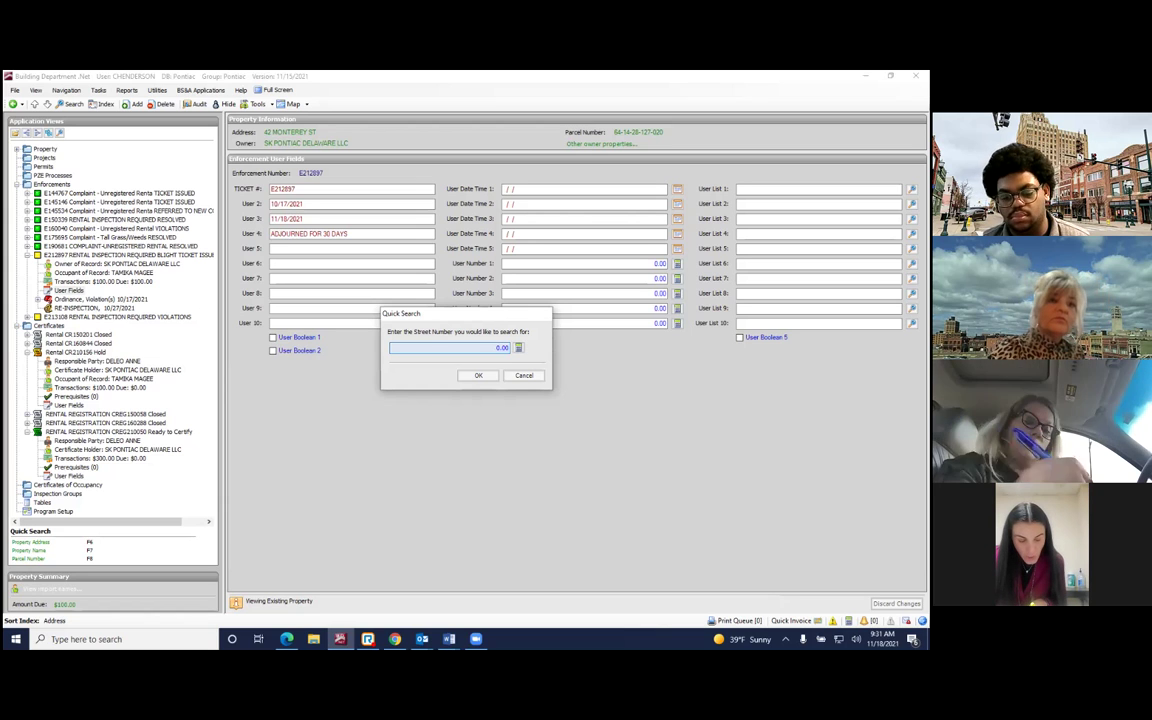
{"action": "key", "text": "Return"}
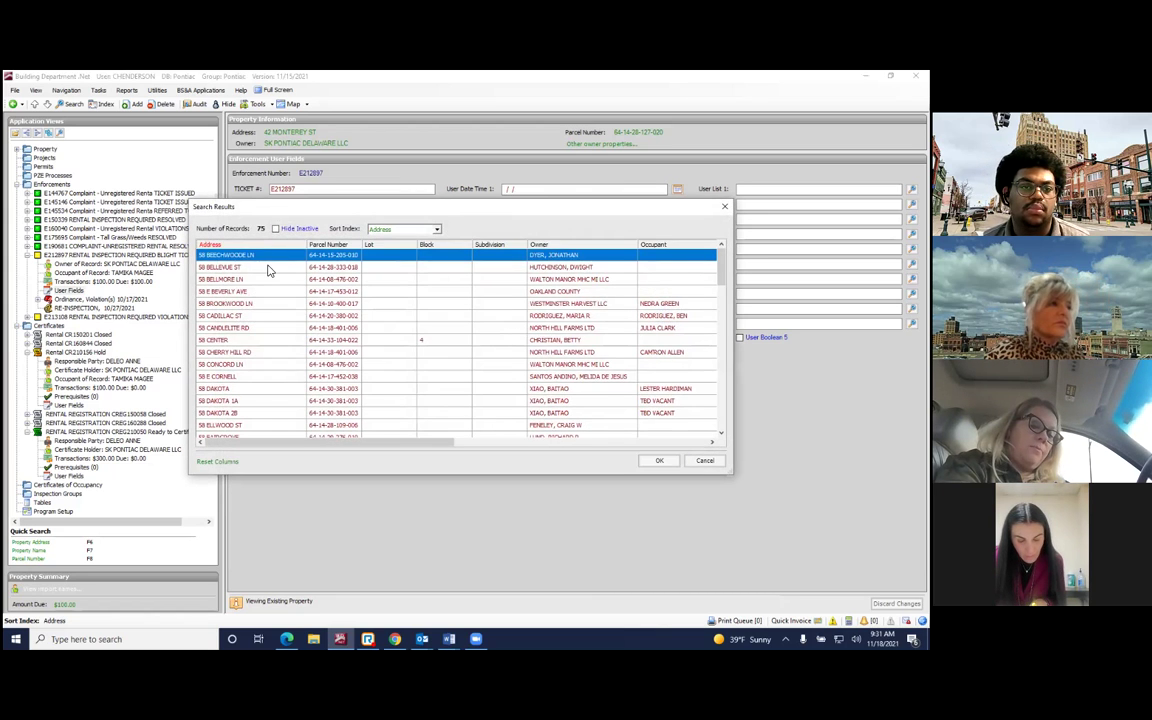
{"action": "scroll", "coordinate": [266, 268], "scroll_direction": "down", "scroll_amount": 3}
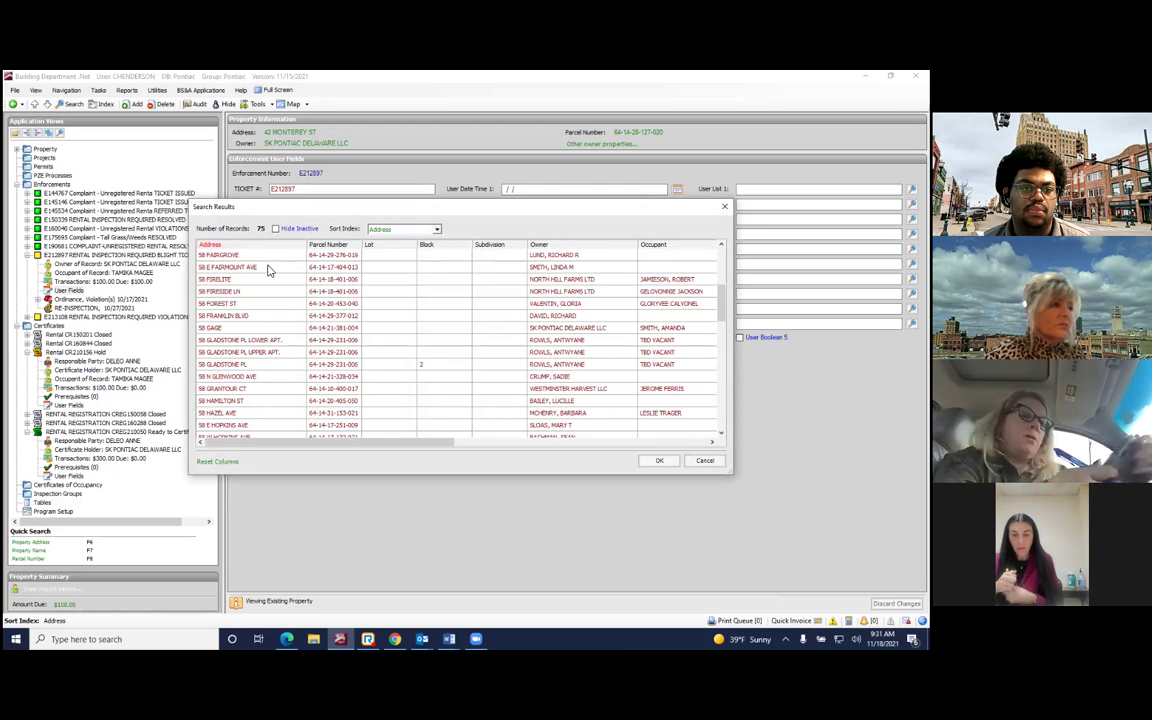
{"action": "double_click", "coordinate": [226, 328]}
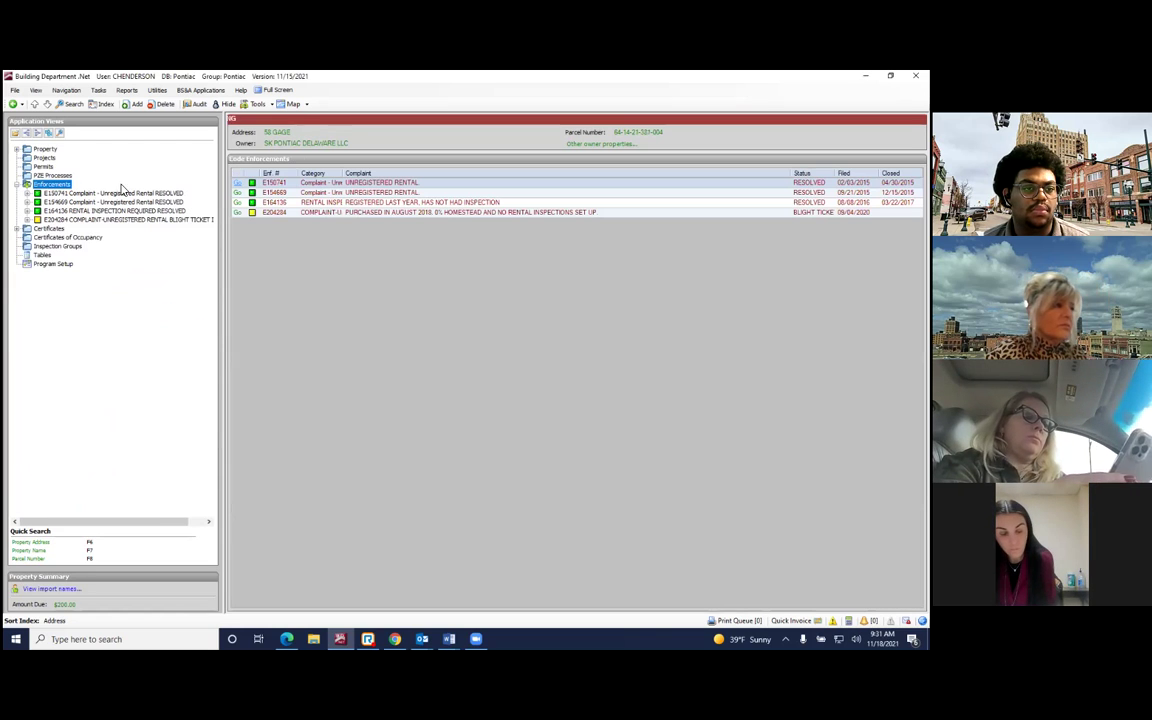
{"action": "left_click", "coordinate": [27, 219]}
{"action": "left_click", "coordinate": [22, 309]}
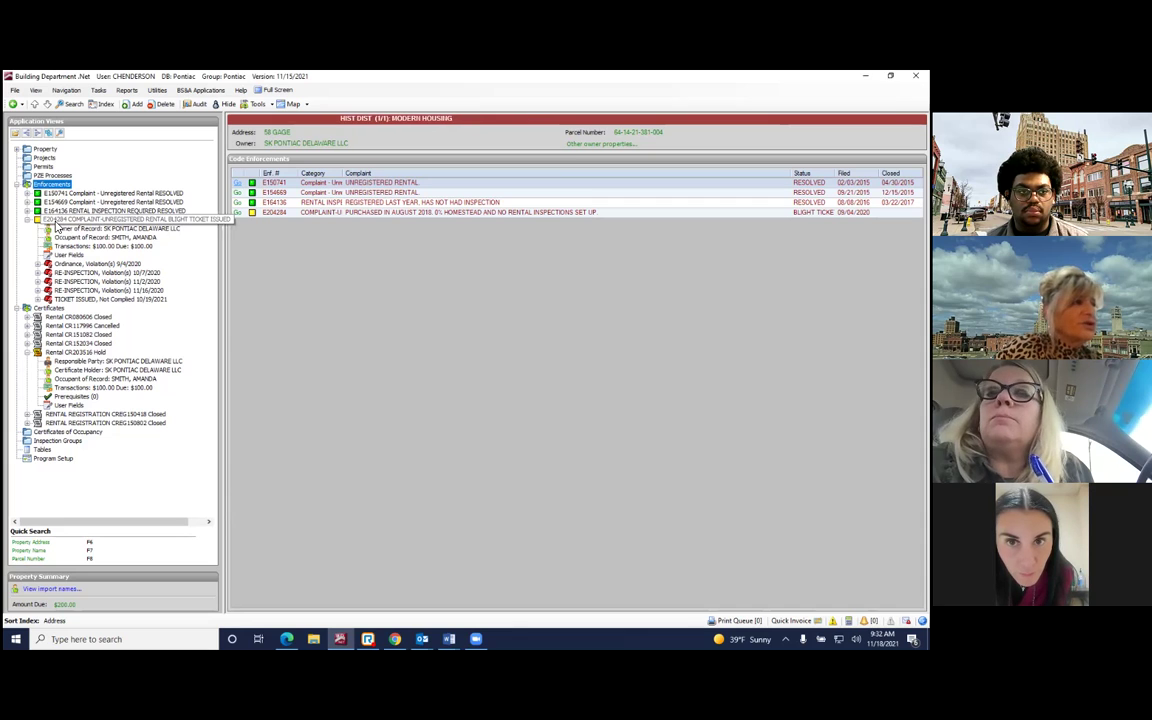
{"action": "left_click", "coordinate": [60, 220]}
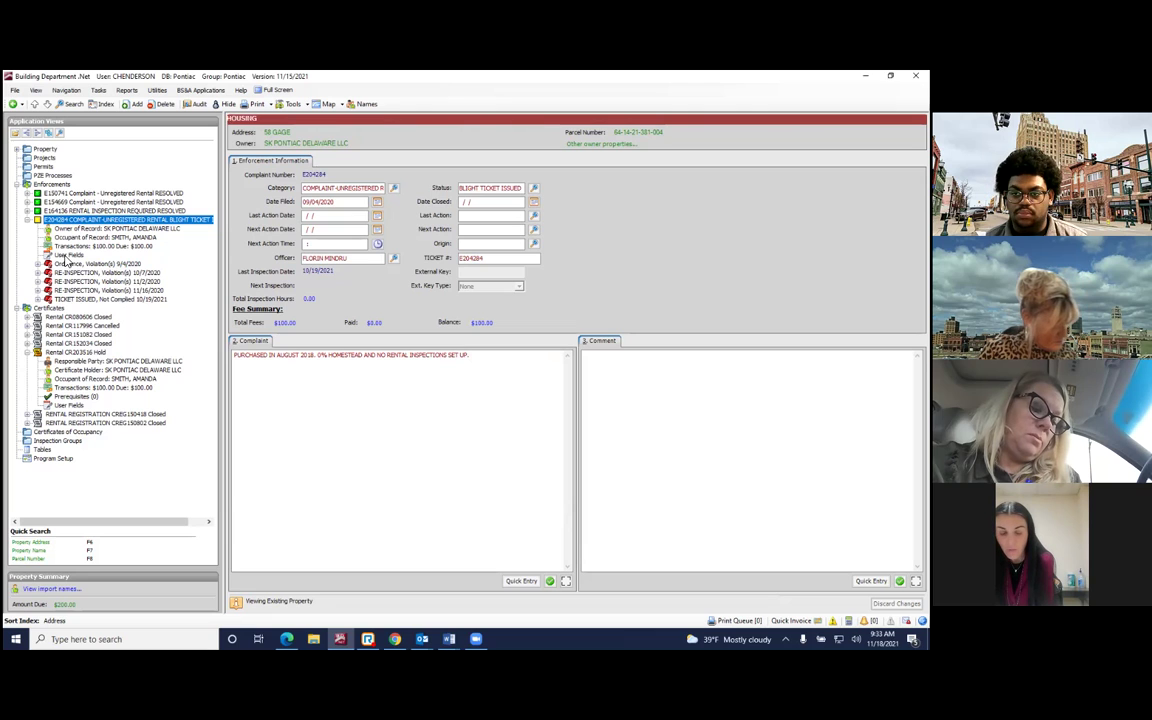
- Show case E204284's user fields, with its ticket number and date 11/18/2021
{"action": "left_click", "coordinate": [66, 256]}
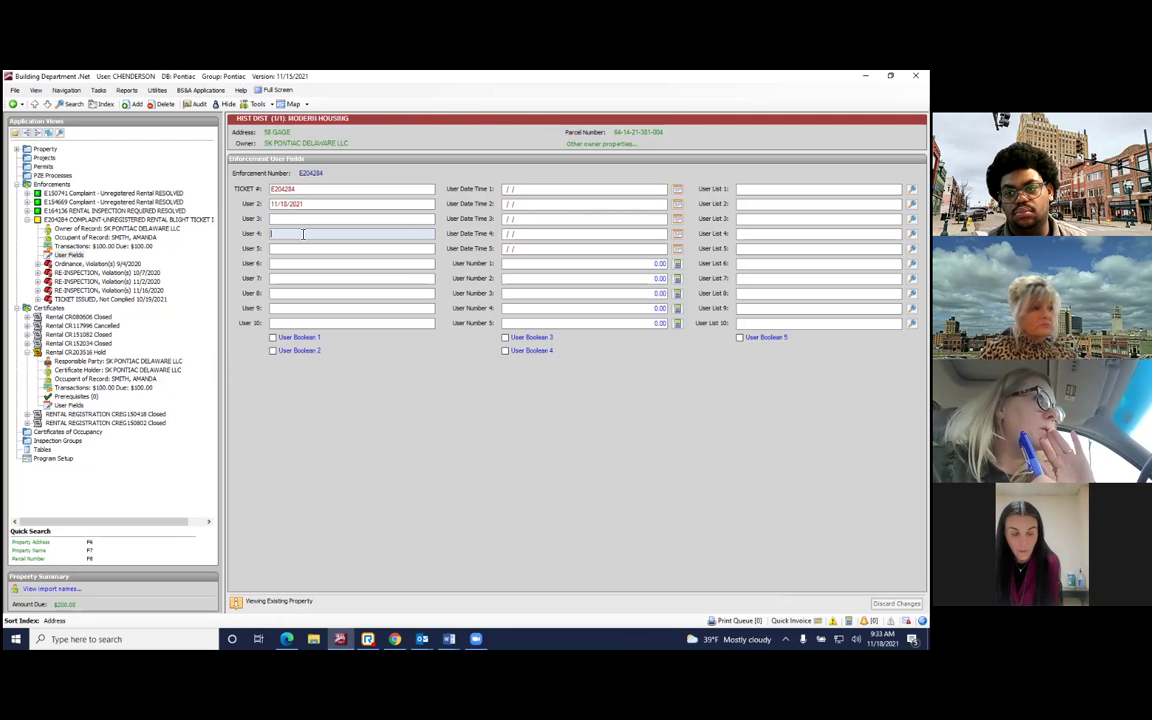
- Record 'TWO WEEK FOR THE FINE AND THE REGISTRATION (11/18/2021)' in User 4 and save it
{"action": "type", "text": "WILL REGIS"}
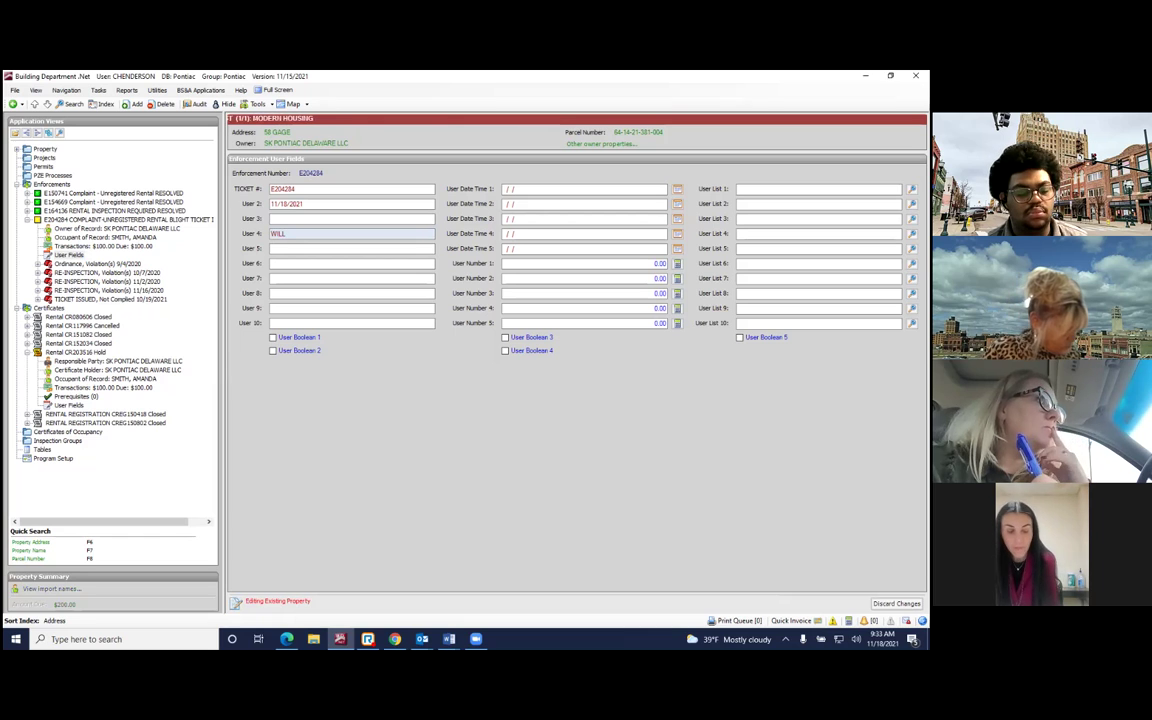
{"action": "key", "text": "BackSpace"}
{"action": "key", "text": "BackSpace"}
{"action": "key", "text": "BackSpace"}
{"action": "key", "text": "BackSpace"}
{"action": "key", "text": "BackSpace"}
{"action": "key", "text": "BackSpace"}
{"action": "key", "text": "BackSpace"}
{"action": "key", "text": "BackSpace"}
{"action": "key", "text": "BackSpace"}
{"action": "key", "text": "BackSpace"}
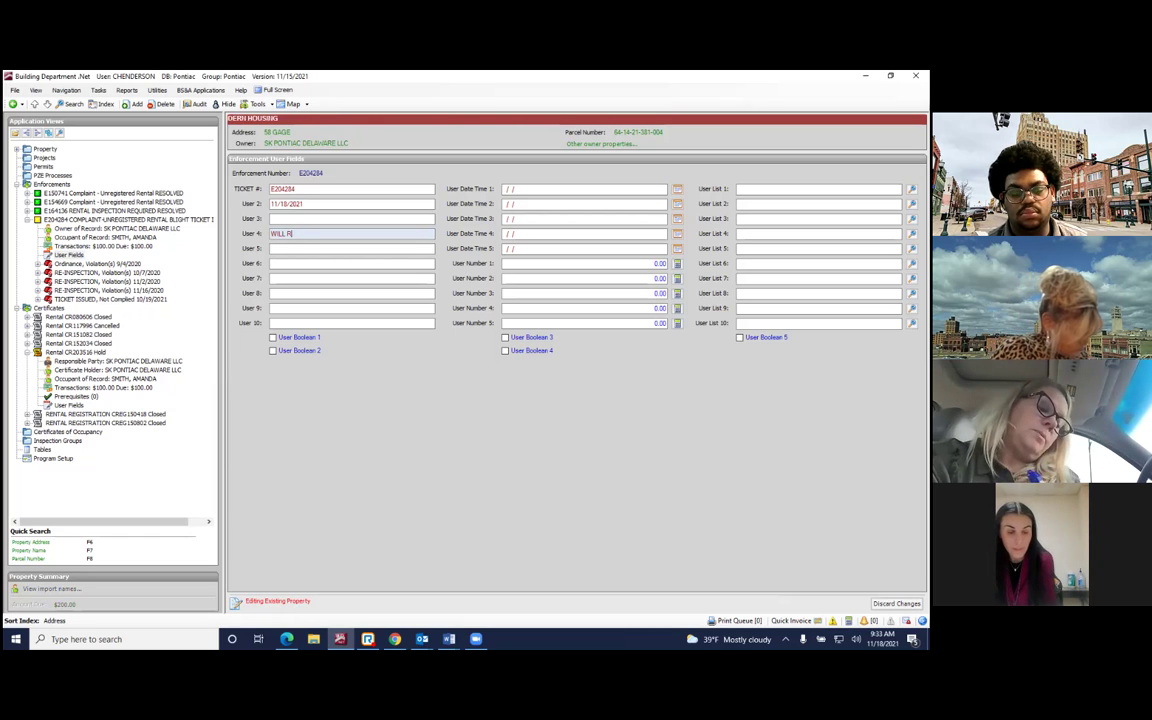
{"action": "type", "text": "TWO"}
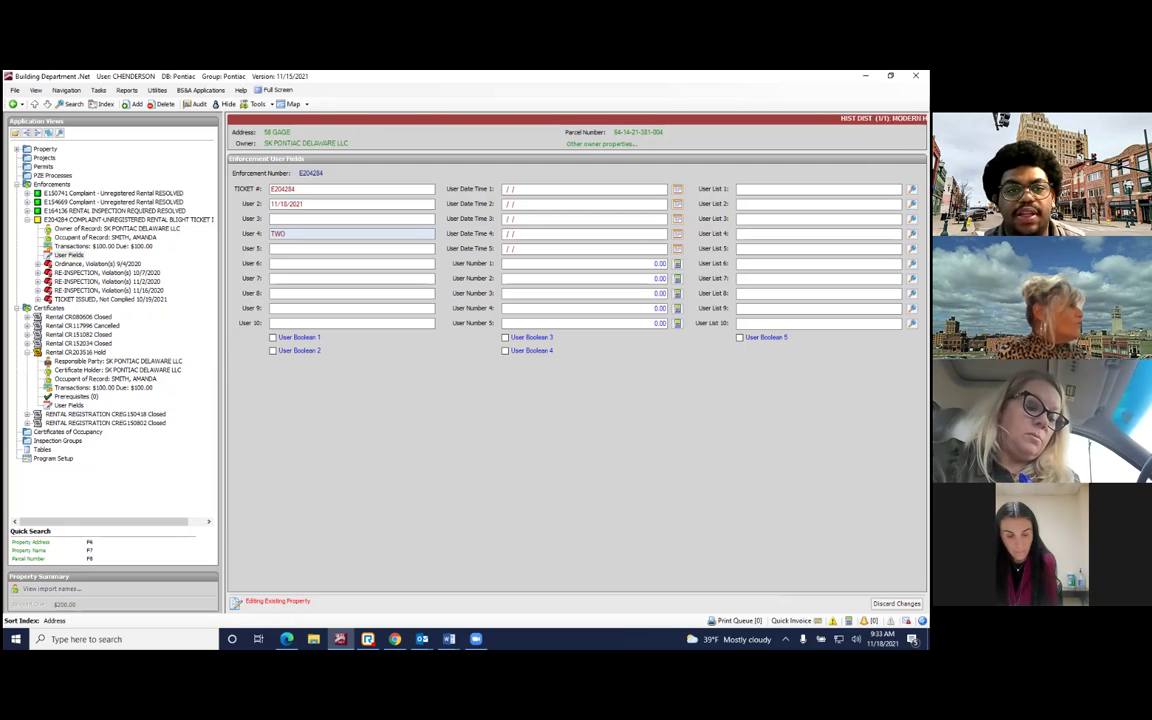
{"action": "key", "text": "BackSpace"}
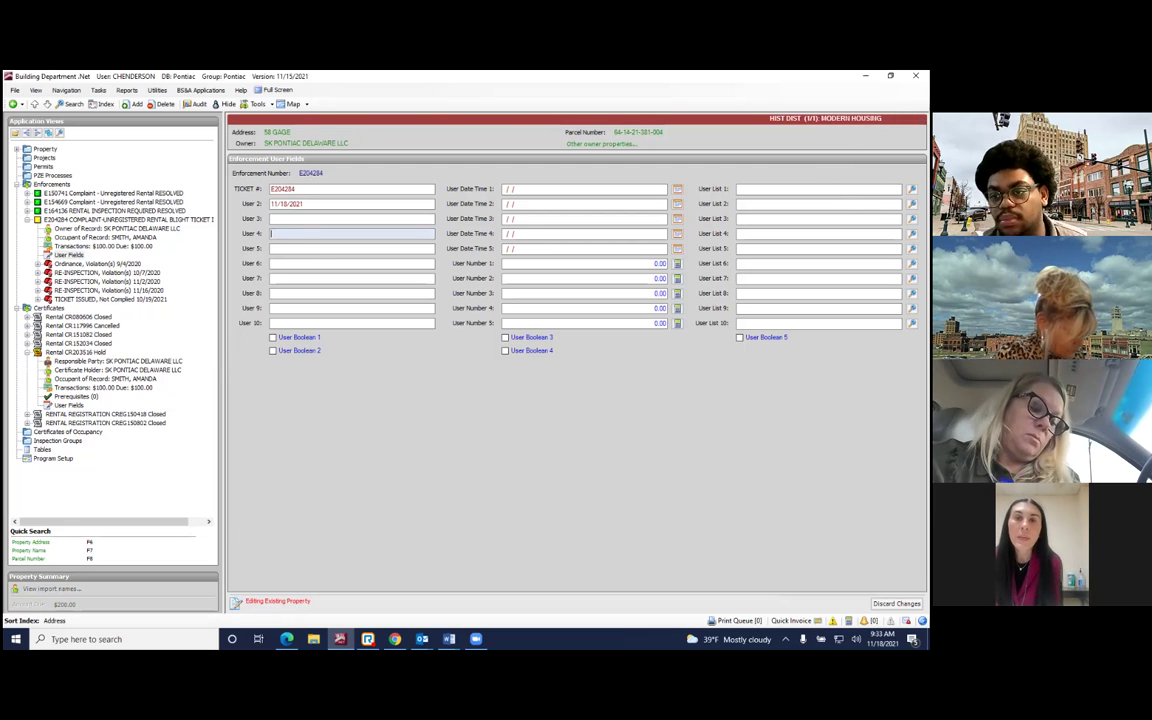
{"action": "type", "text": "TWO W"}
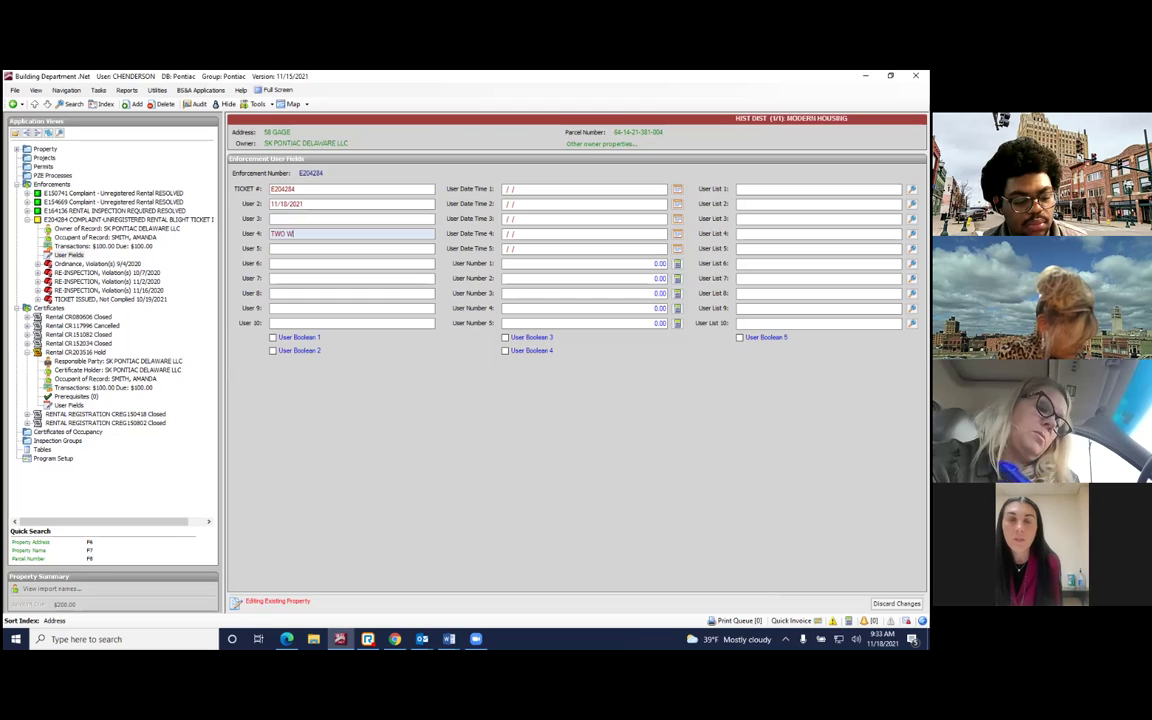
{"action": "type", "text": "EEK FOR THE"}
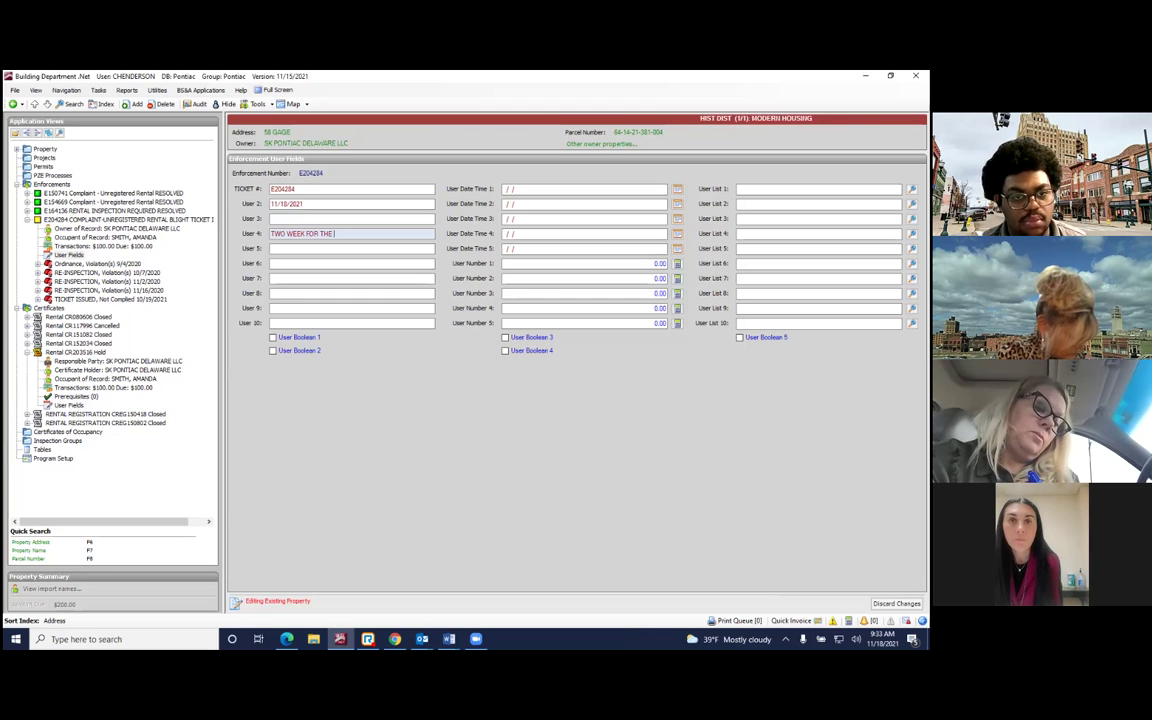
{"action": "type", "text": " FINE"}
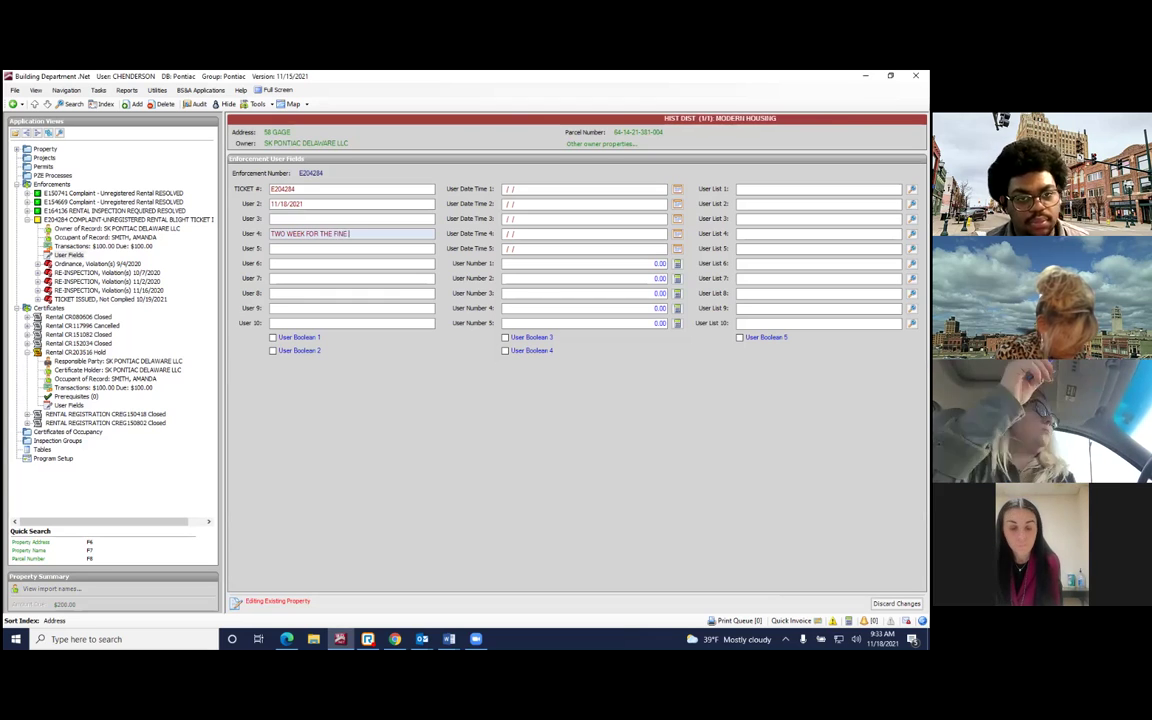
{"action": "type", "text": " AND THE REGISTRA"}
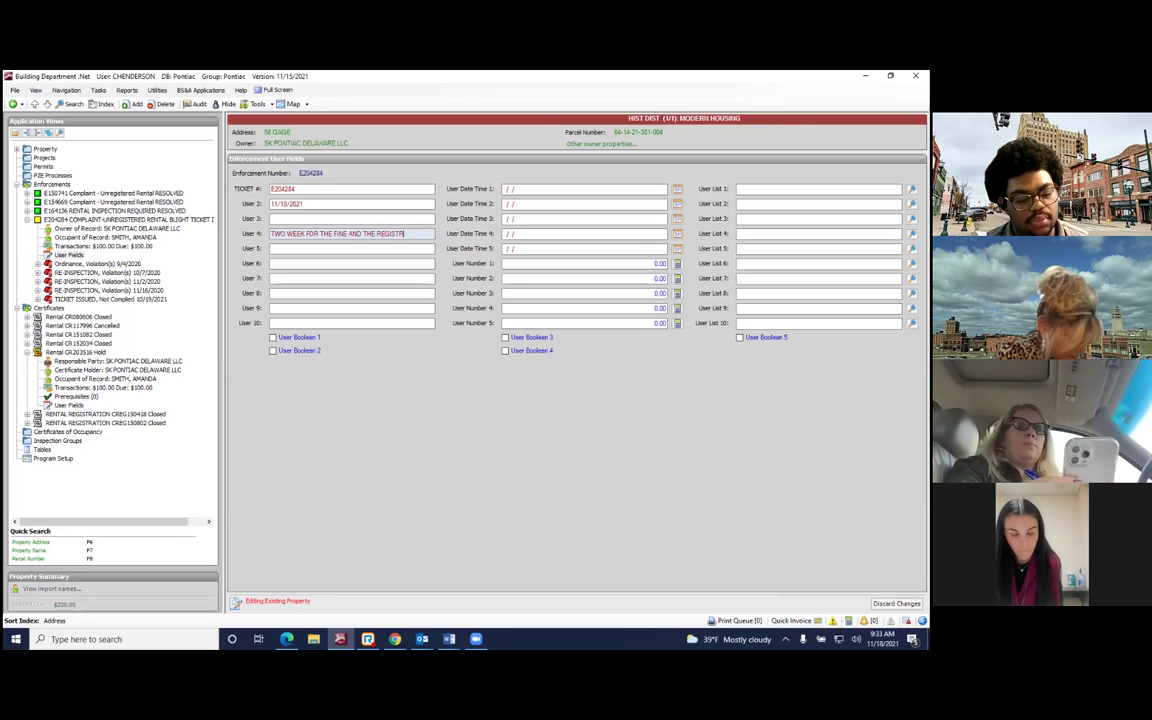
{"action": "type", "text": "TION"}
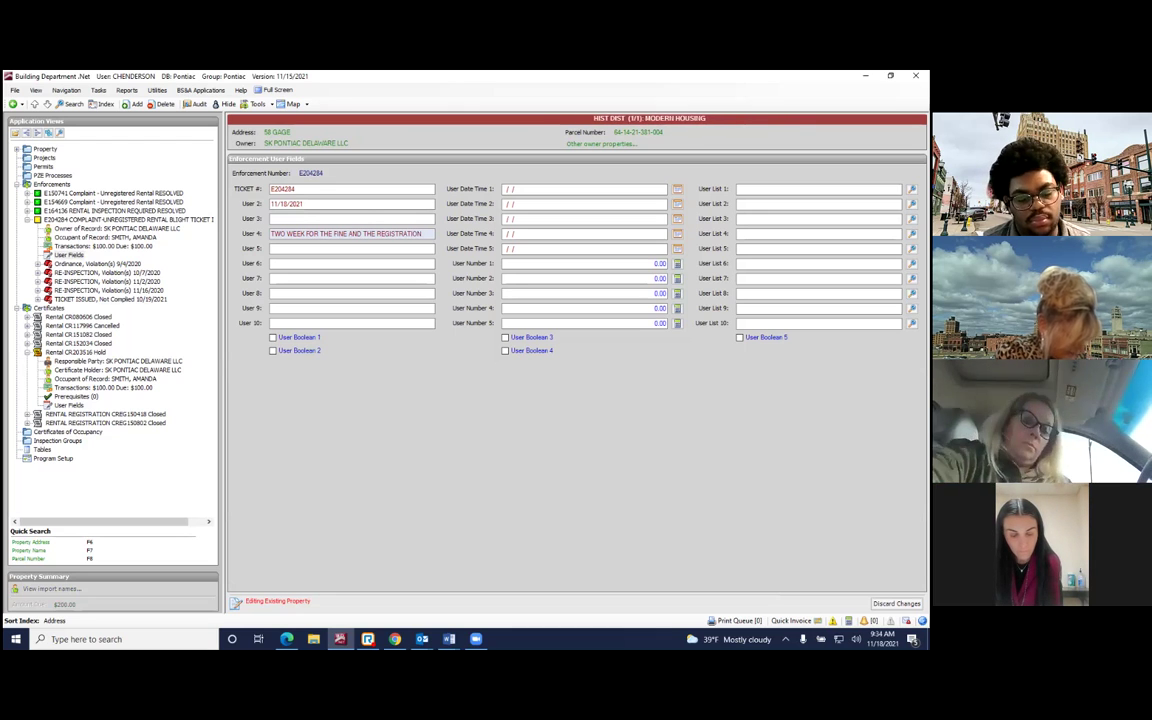
{"action": "type", "text": " ("}
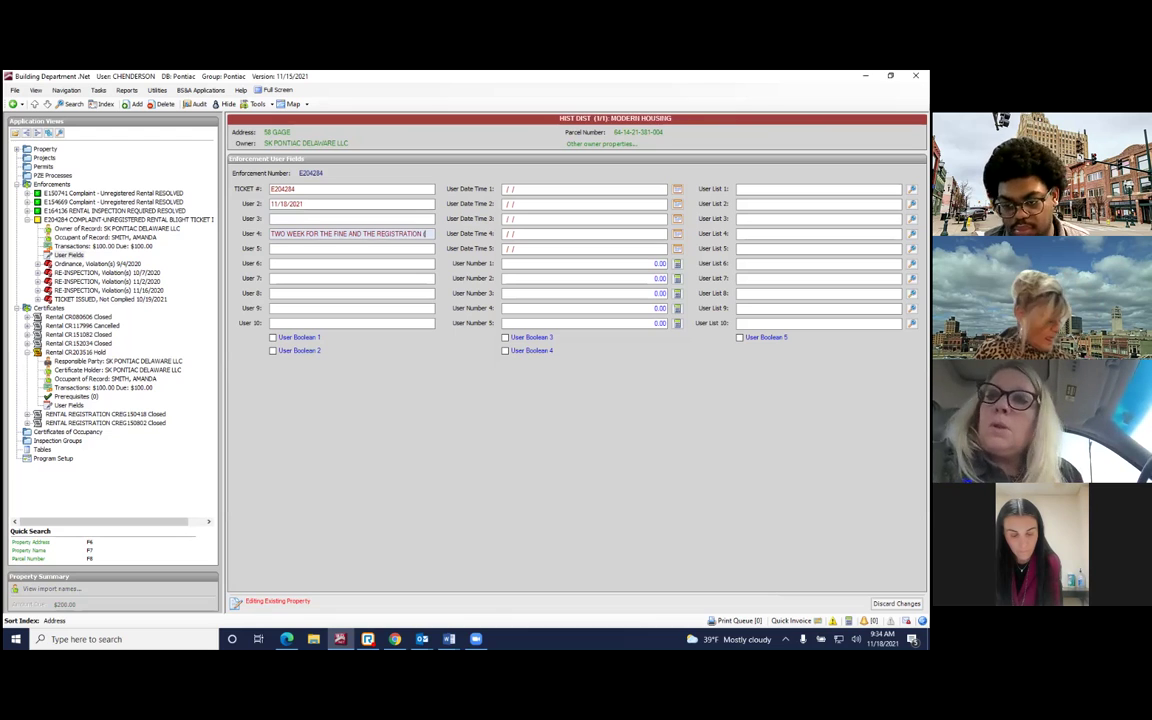
{"action": "type", "text": "11/18/"}
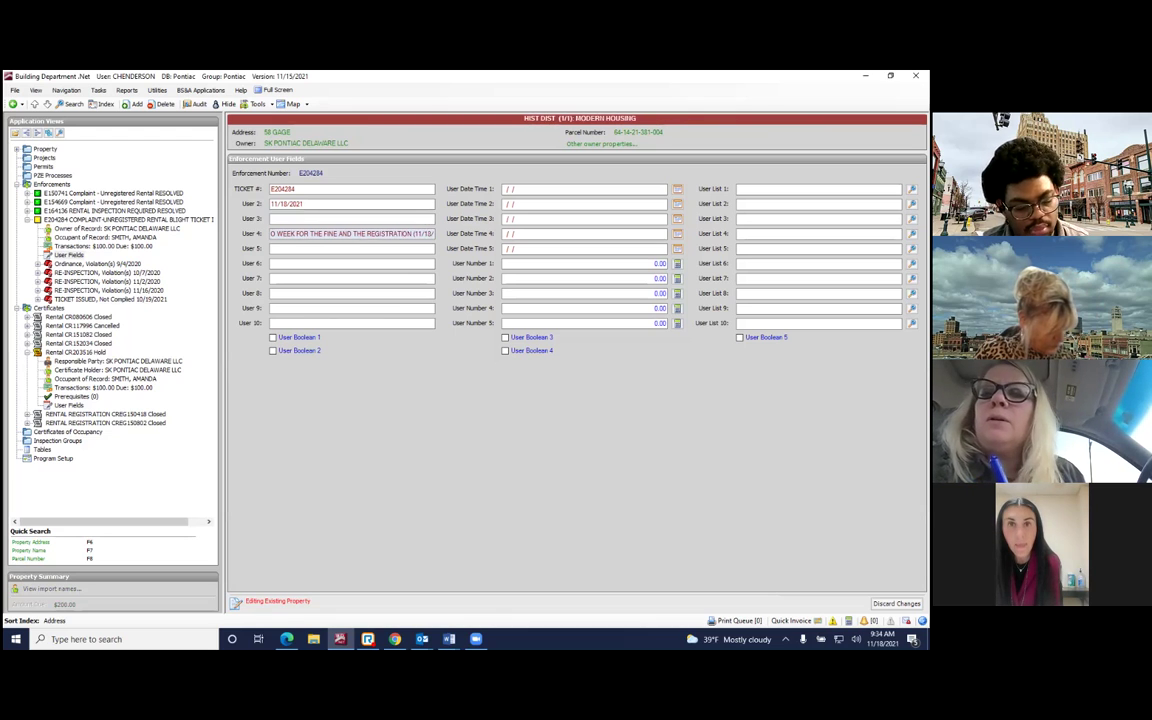
{"action": "type", "text": "2021)"}
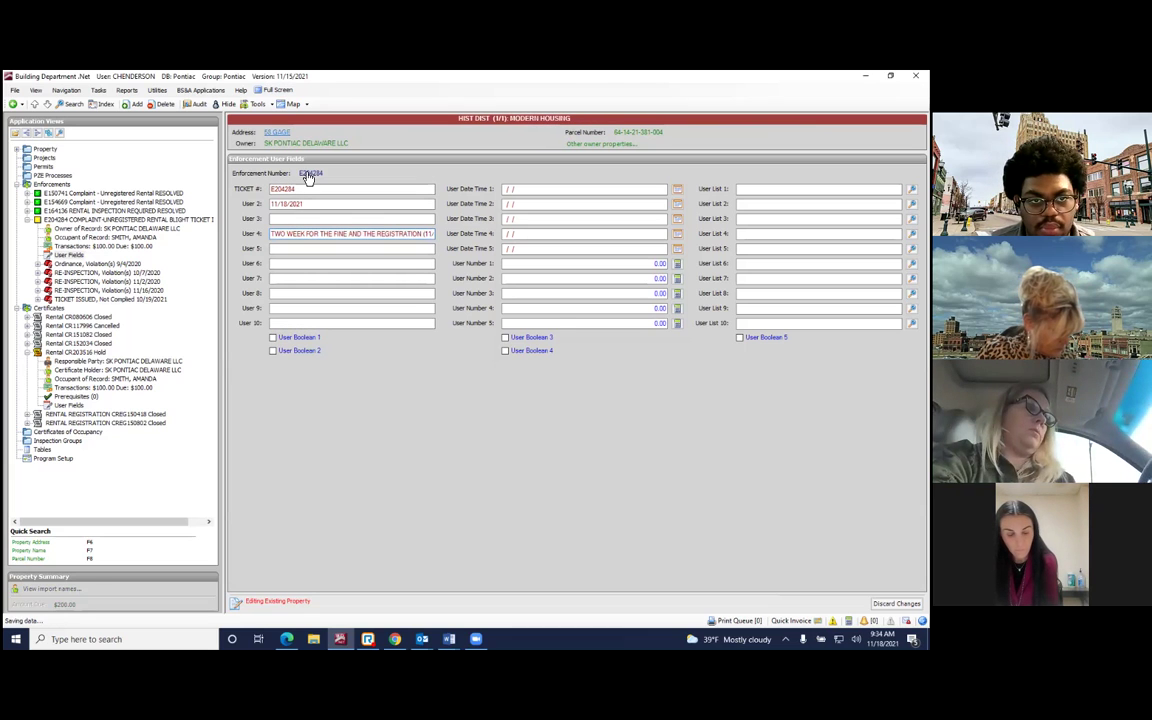
{"action": "key", "text": "F6"}
{"action": "type", "text": "8100"}
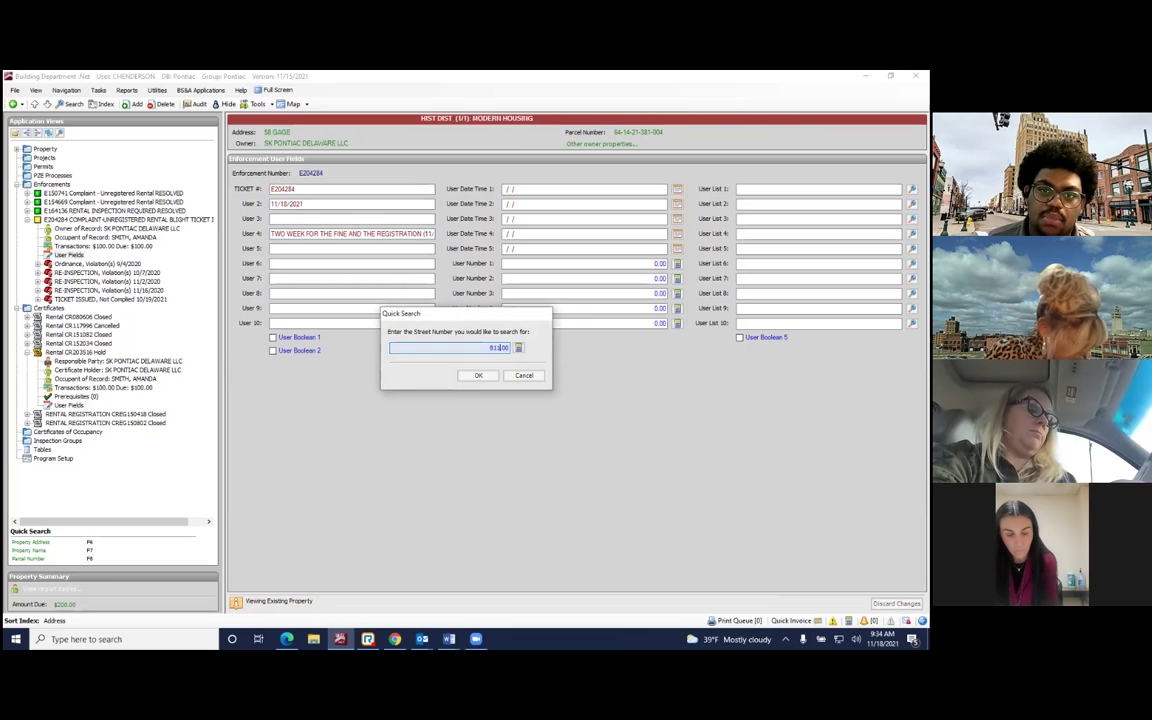
{"action": "key", "text": "Return"}
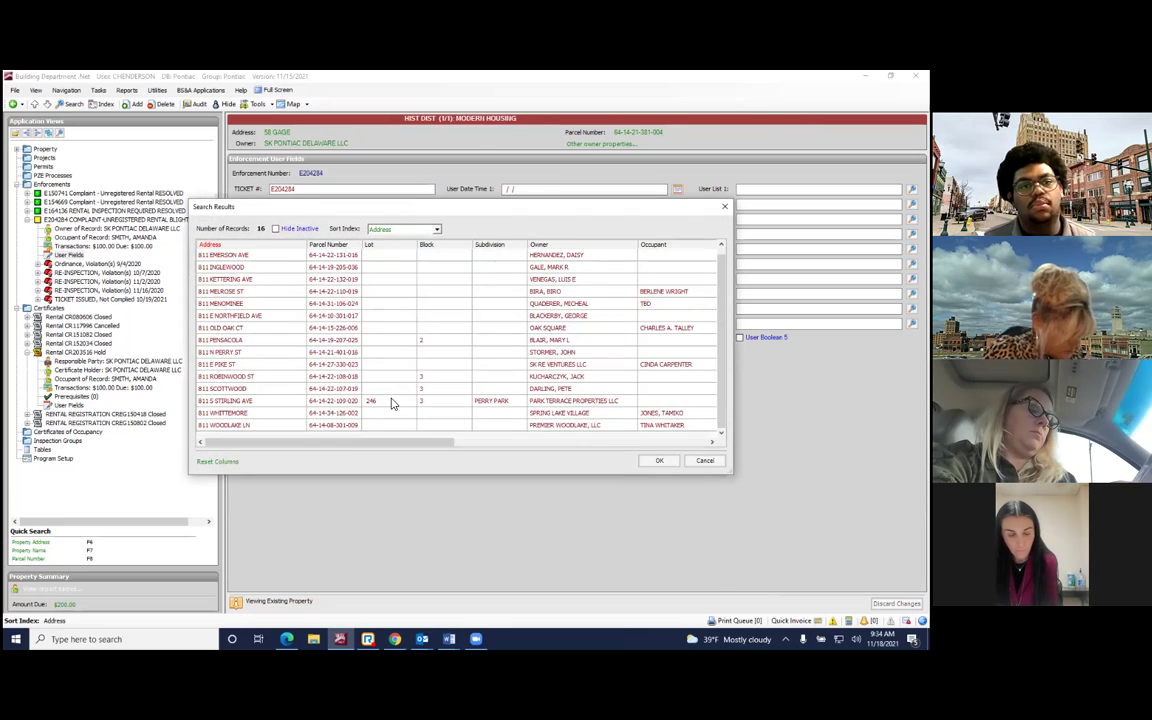
{"action": "left_click", "coordinate": [232, 366]}
{"action": "double_click", "coordinate": [232, 366]}
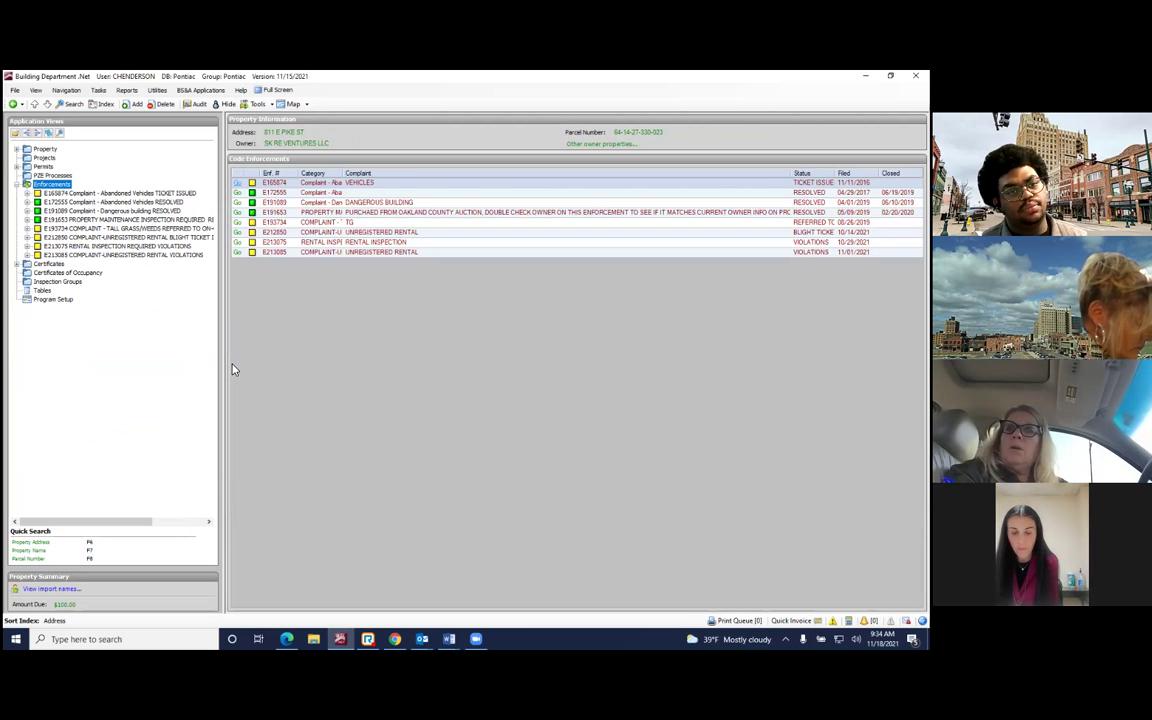
- Expand the rental certificates and review cases E213085 and E212850, including E212850's complaint description
{"action": "left_click", "coordinate": [18, 263]}
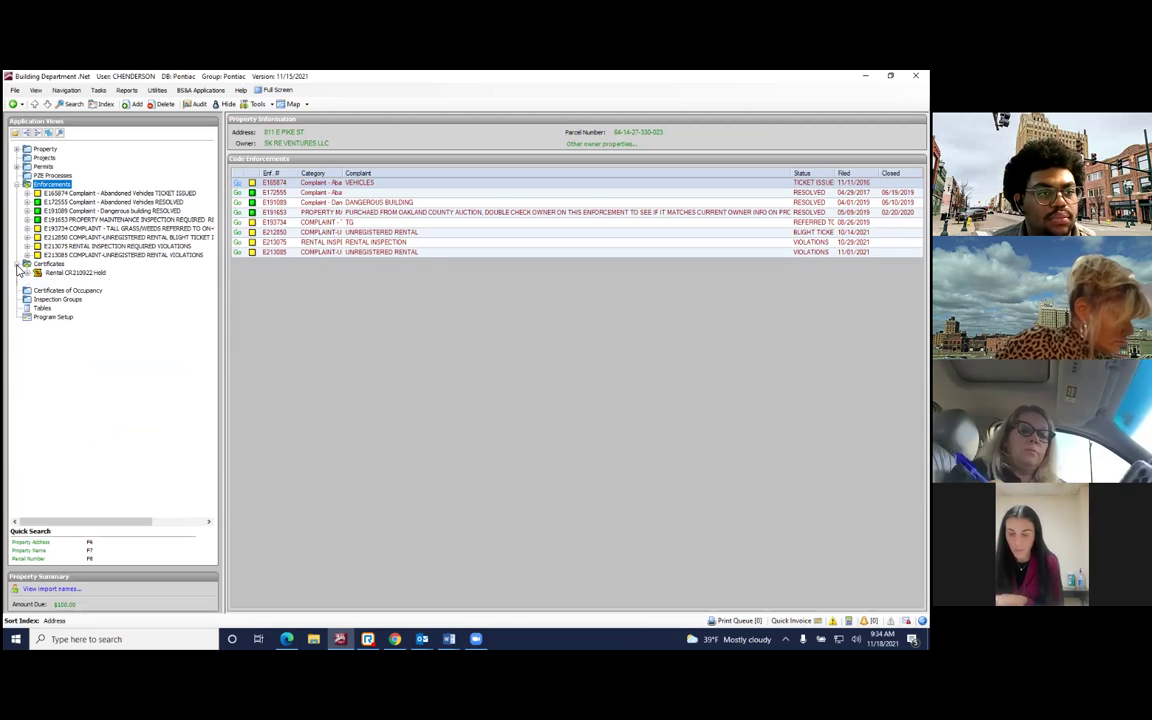
{"action": "left_click", "coordinate": [27, 283]}
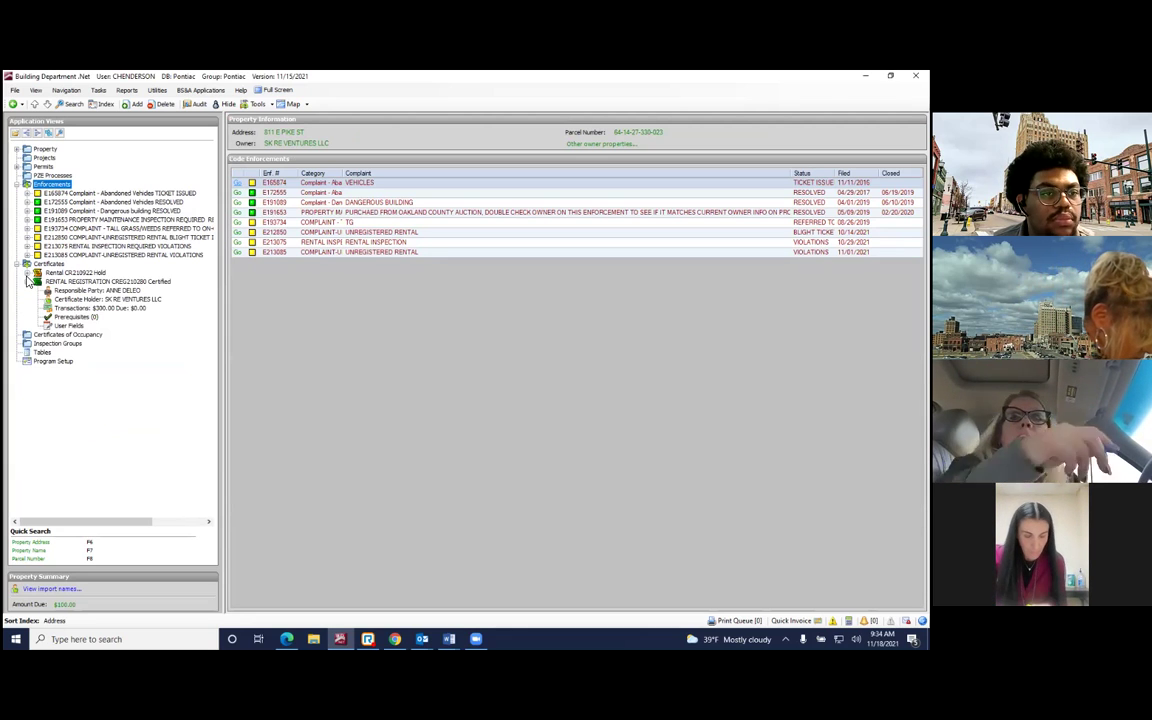
{"action": "left_click", "coordinate": [27, 274]}
{"action": "left_click", "coordinate": [48, 254]}
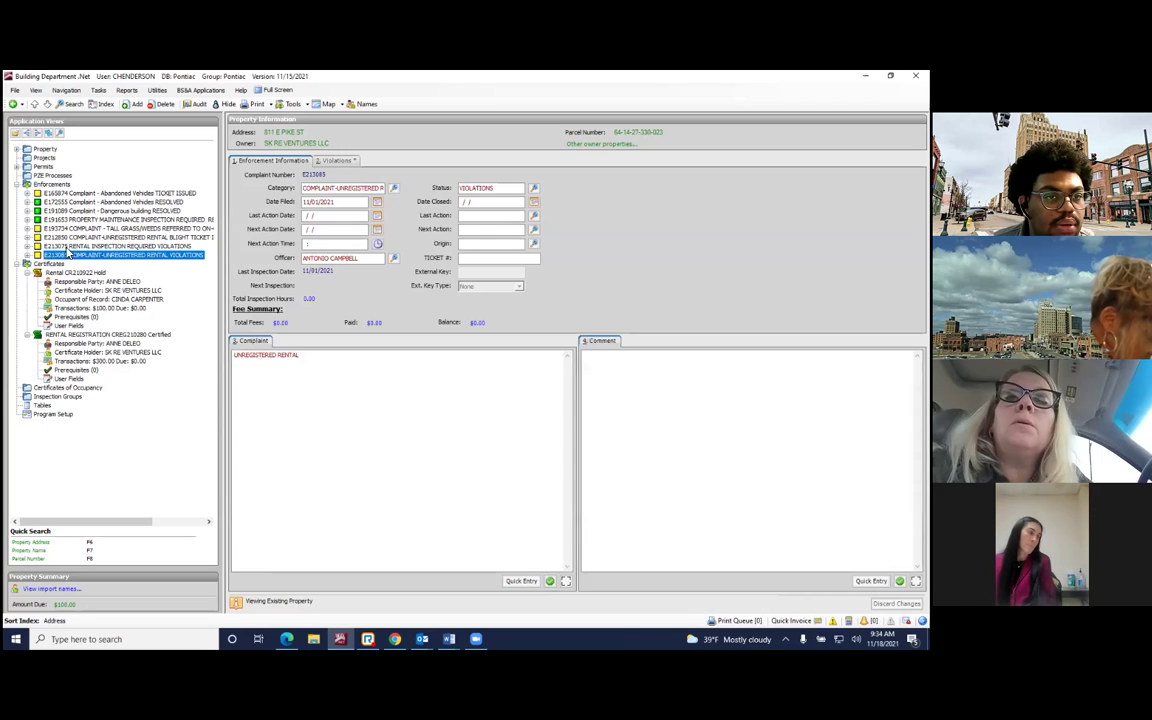
{"action": "left_click", "coordinate": [65, 240]}
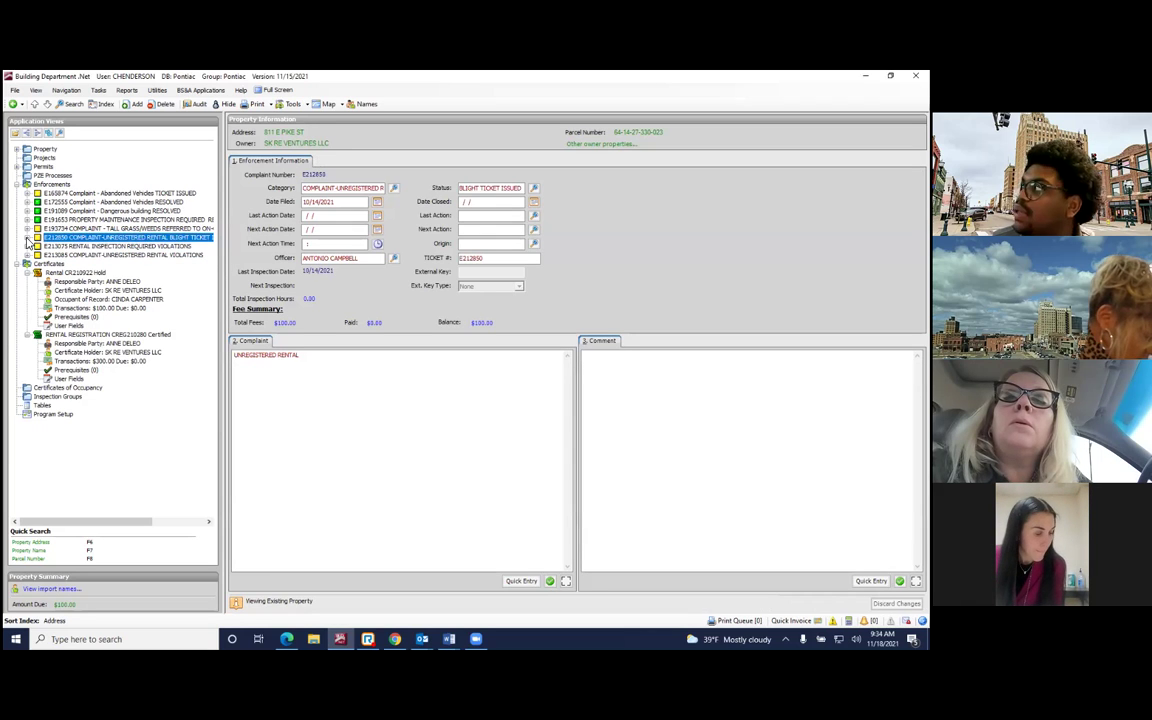
{"action": "left_click", "coordinate": [27, 238]}
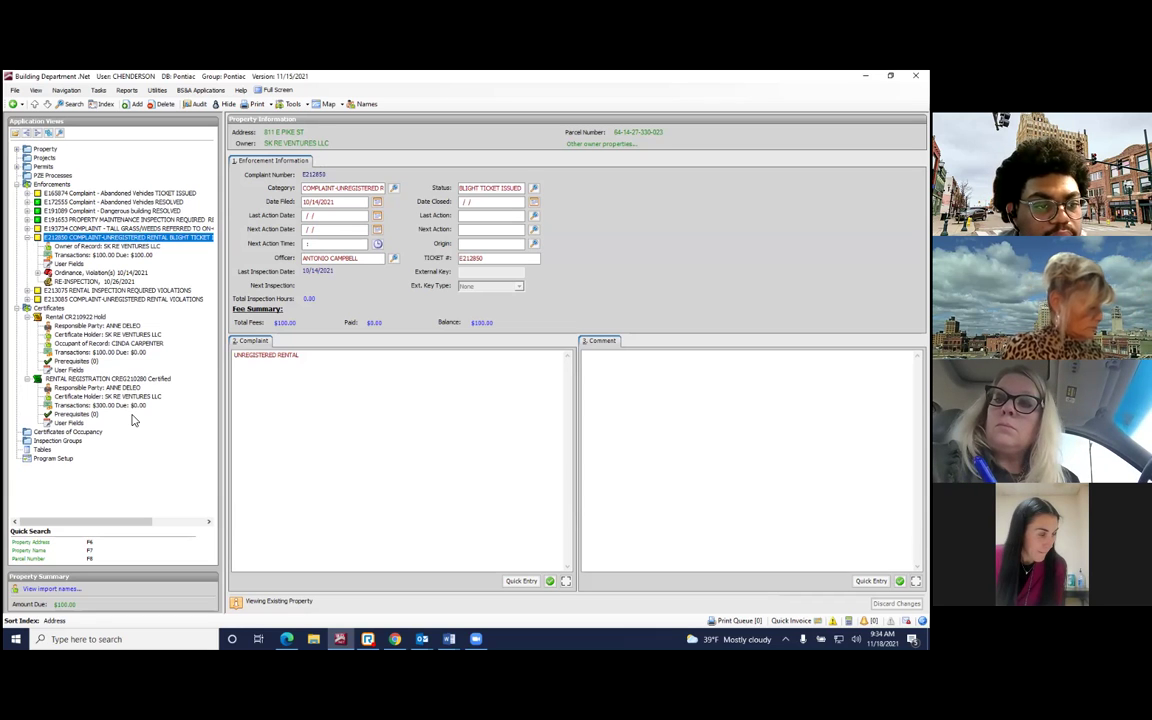
{"action": "left_click", "coordinate": [343, 381]}
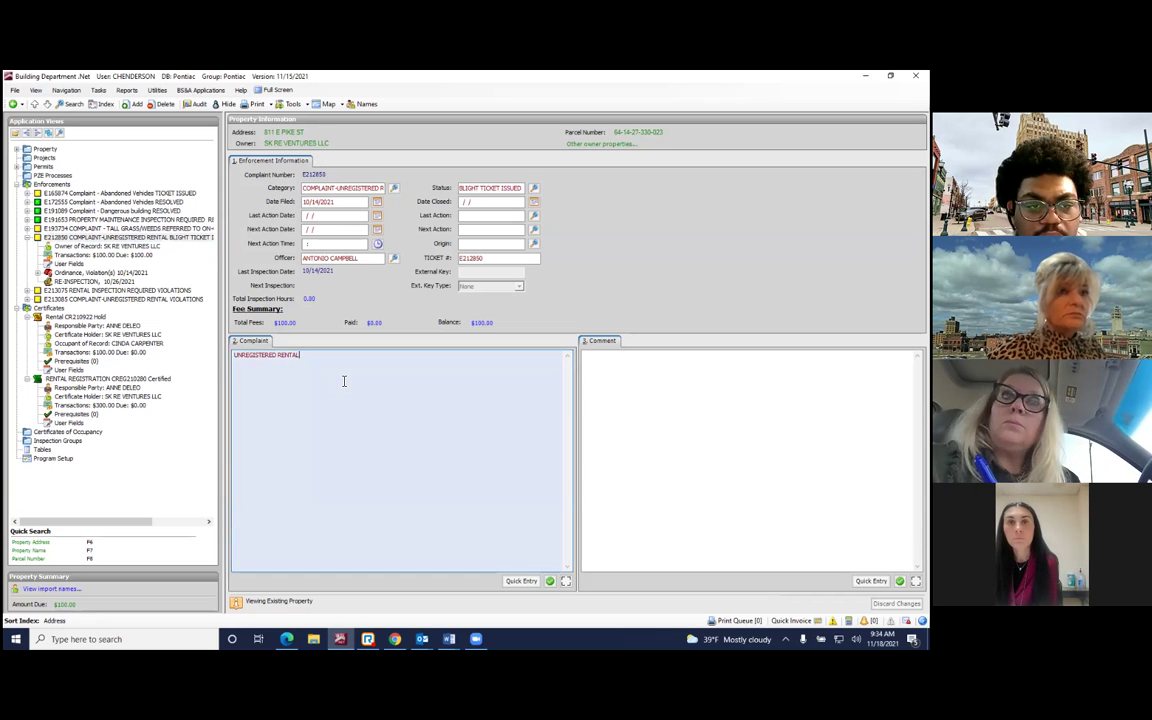
{"action": "left_click", "coordinate": [112, 405]}
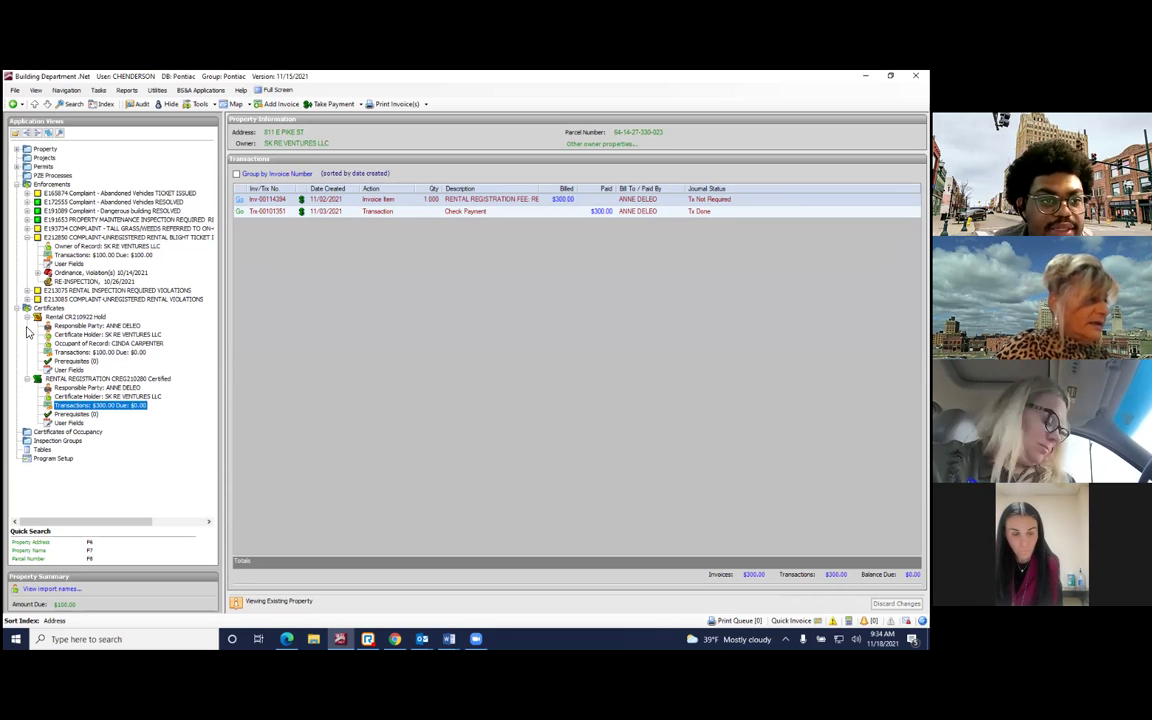
{"action": "left_click", "coordinate": [68, 381]}
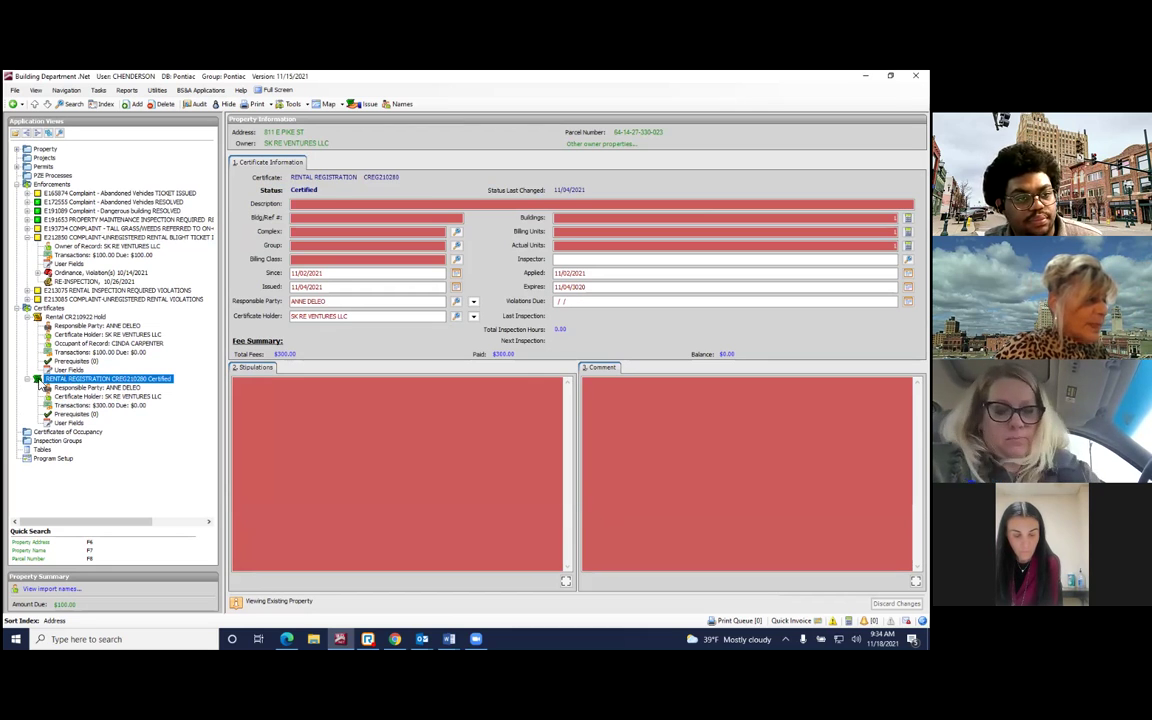
{"action": "left_click", "coordinate": [27, 380]}
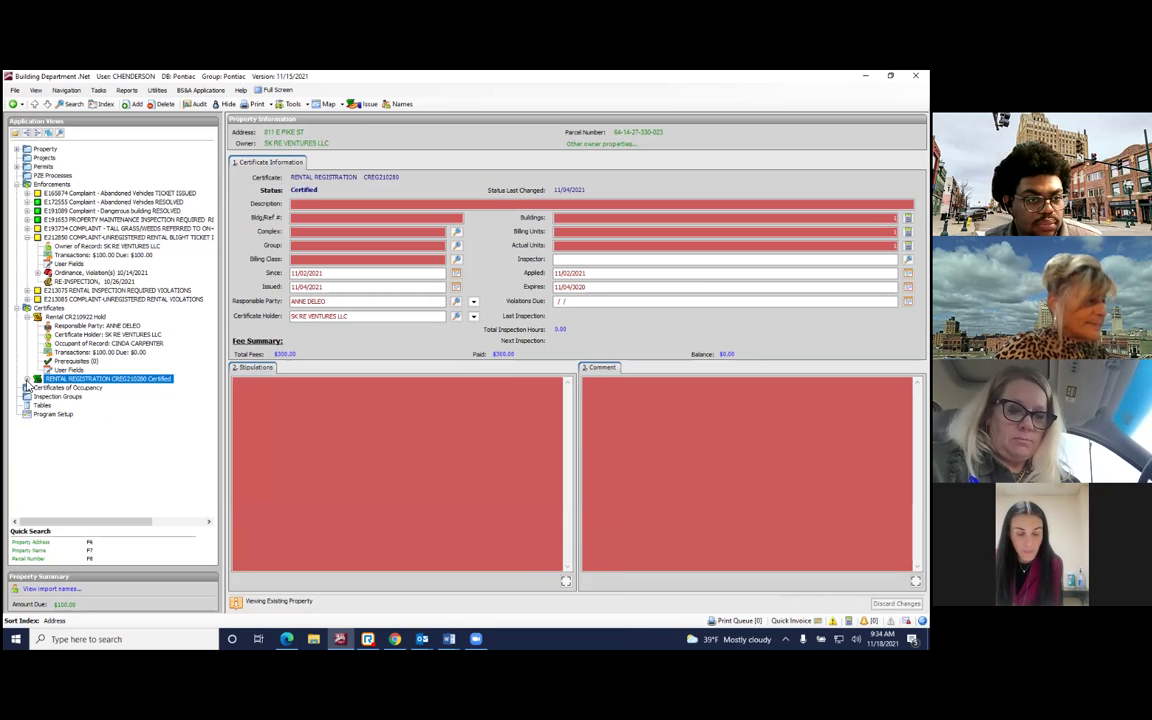
{"action": "left_click", "coordinate": [27, 381]}
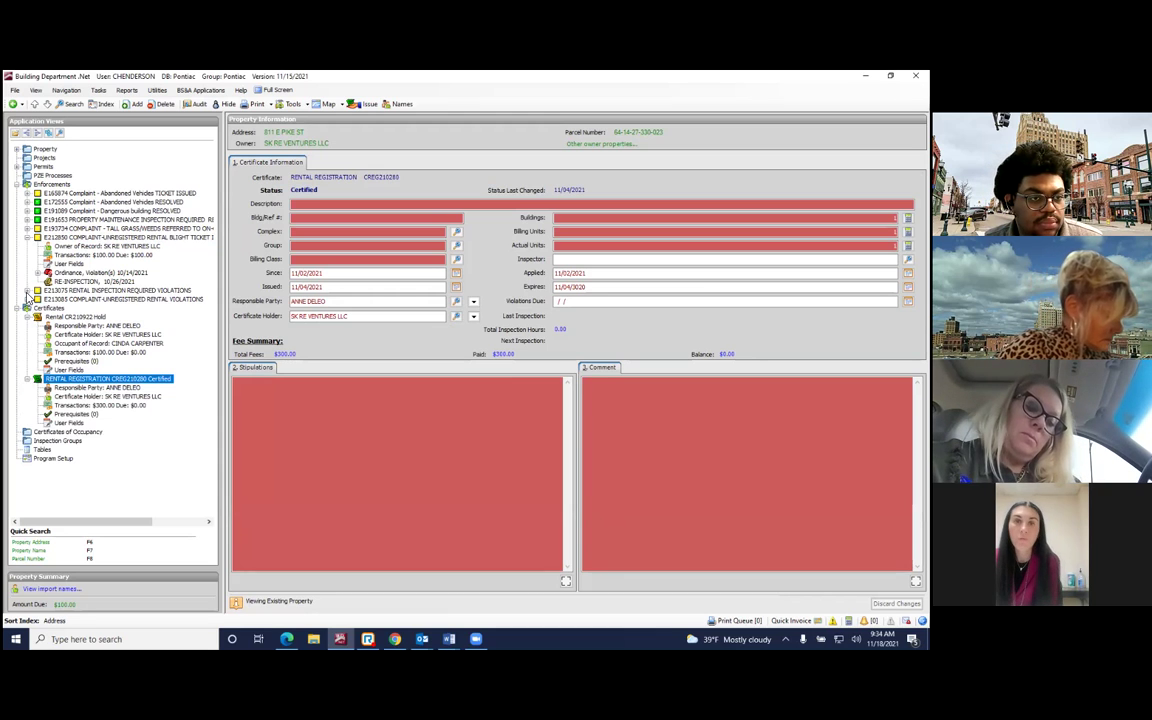
{"action": "left_click", "coordinate": [27, 291]}
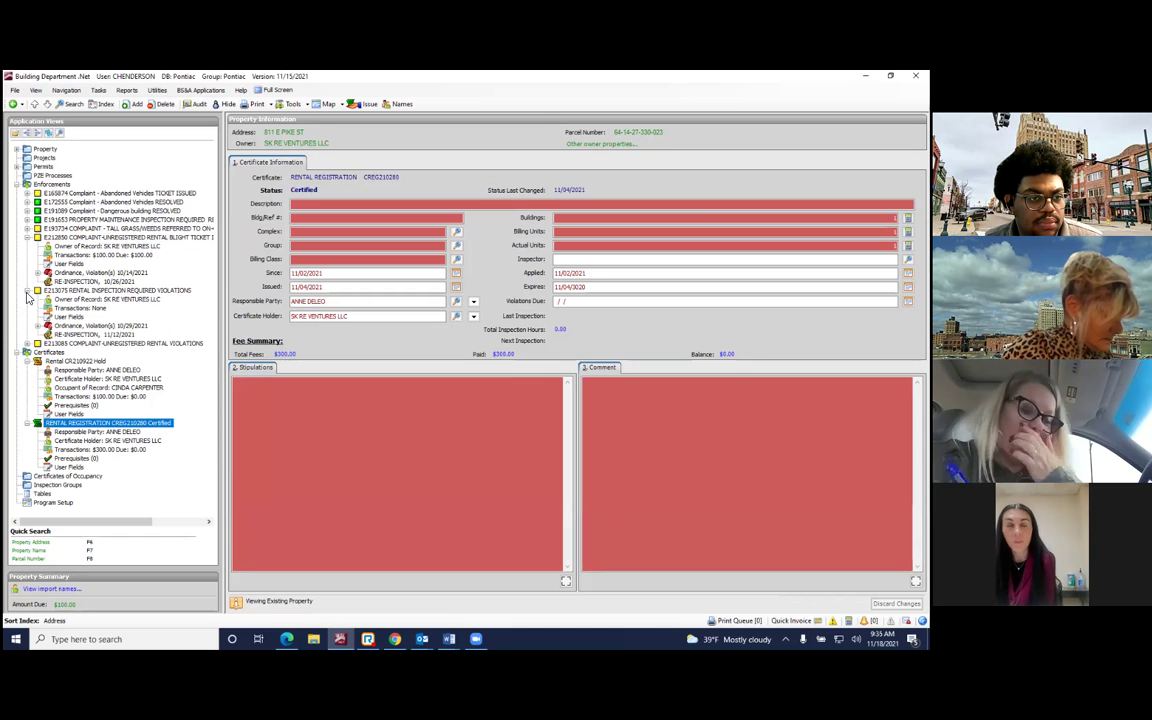
{"action": "left_click", "coordinate": [27, 291]}
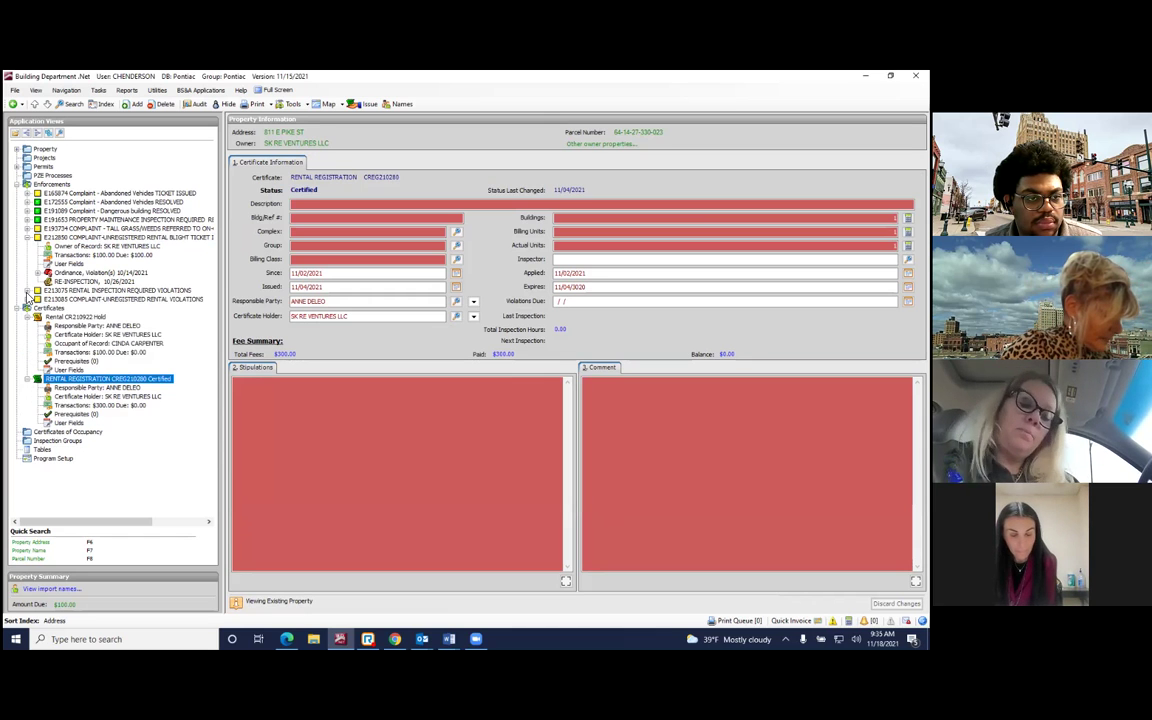
{"action": "left_click", "coordinate": [88, 238]}
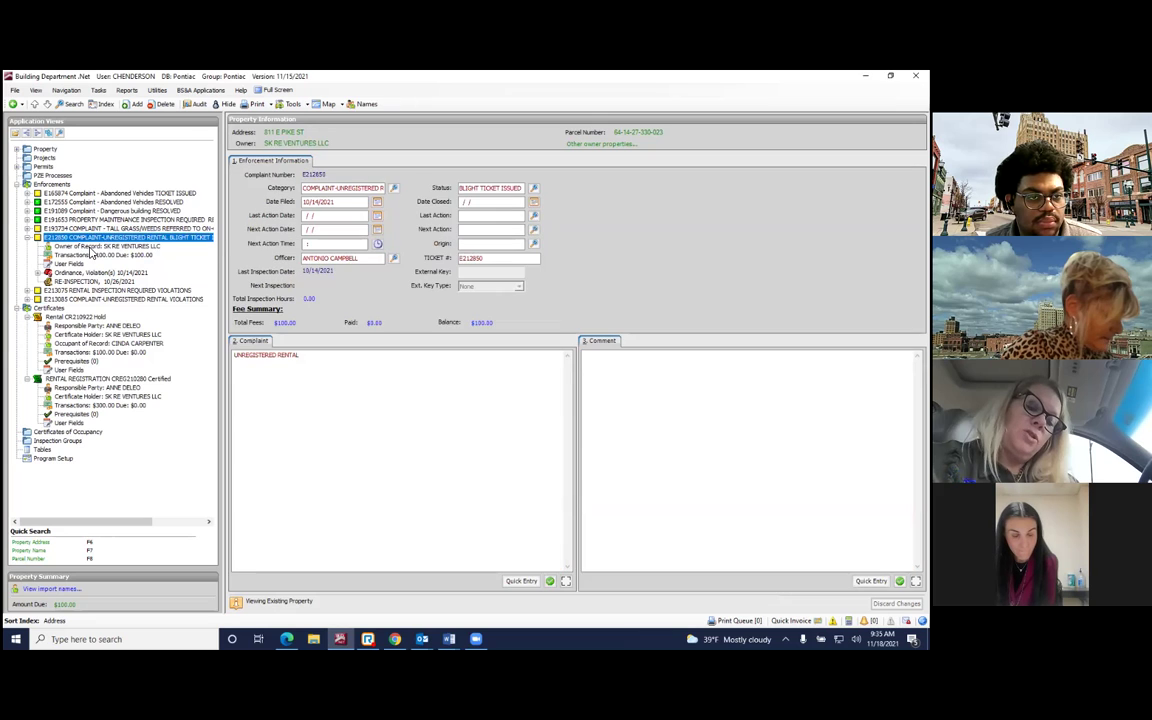
{"action": "left_click", "coordinate": [90, 248]}
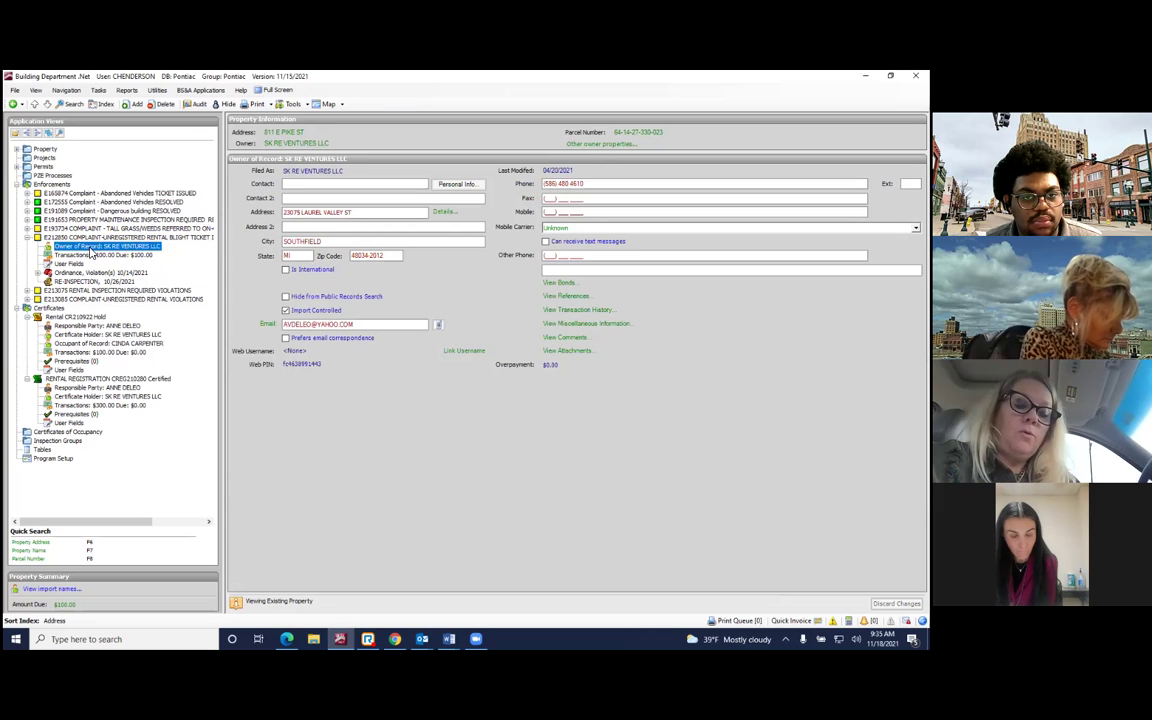
{"action": "left_click", "coordinate": [80, 264]}
- Record 'MOTION FOR DISMISSAL NEEDS TO REGISTER WITHIN 2 WEEKS. 11/18' in E212850's User 4 and save
{"action": "left_click", "coordinate": [303, 233]}
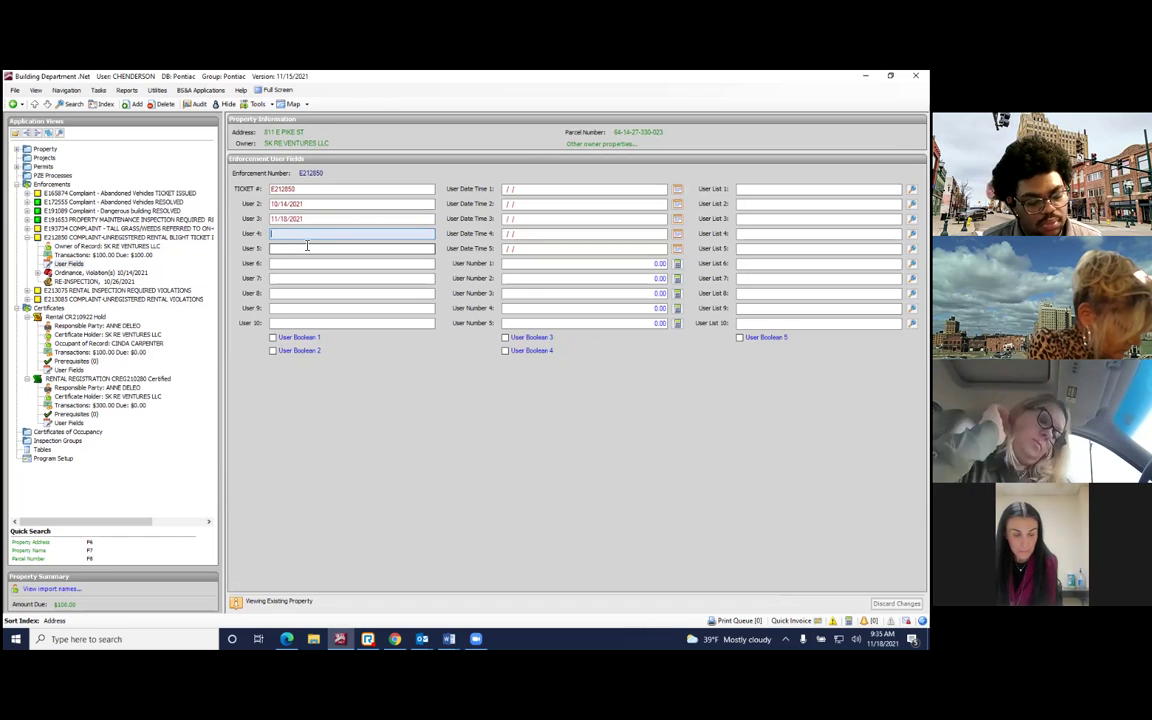
{"action": "type", "text": "MOTION"}
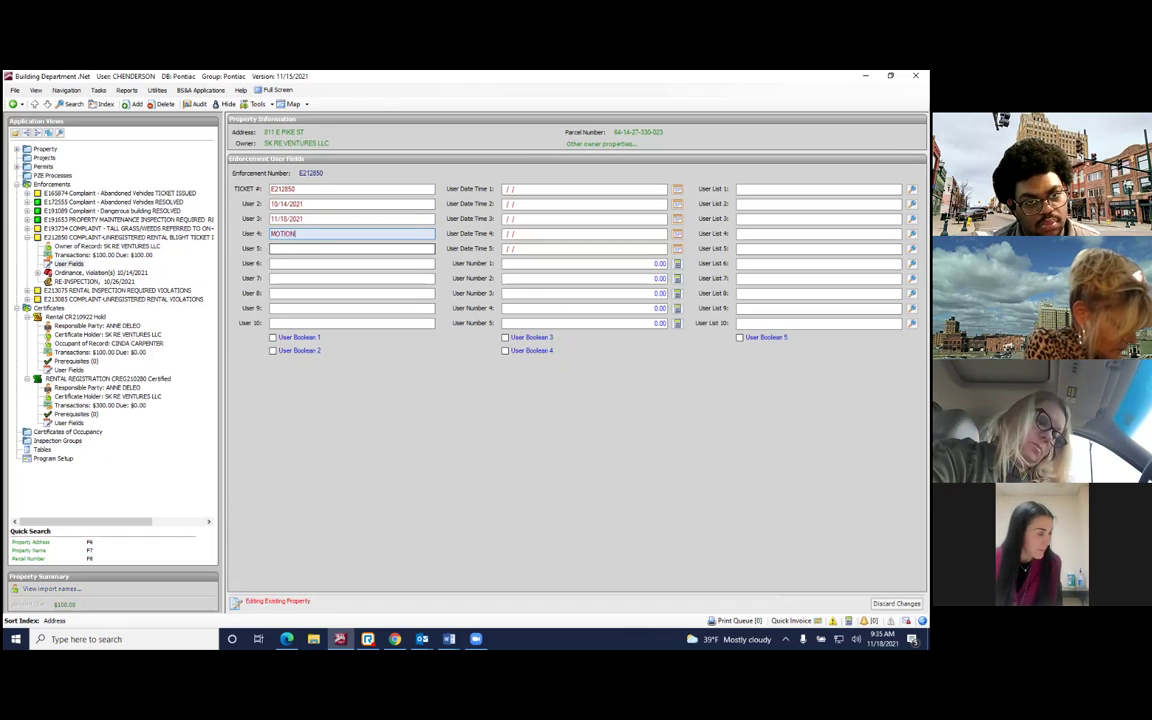
{"action": "type", "text": " FOR"}
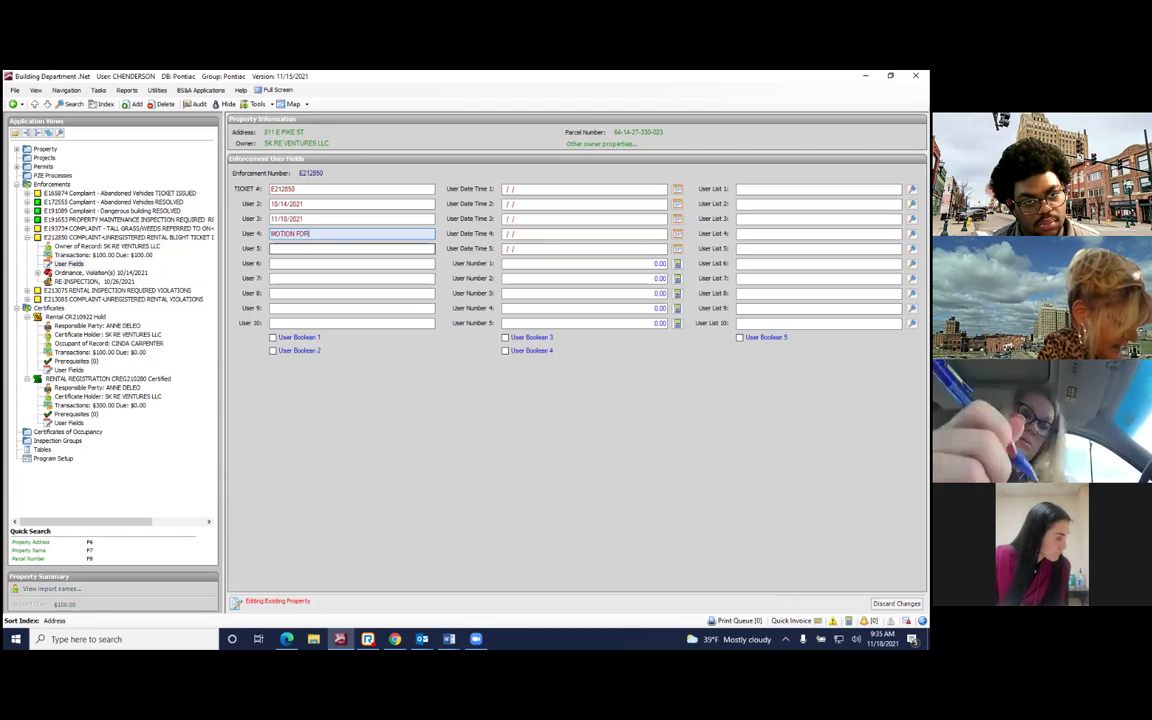
{"action": "type", "text": " DISMISSAL NEE"}
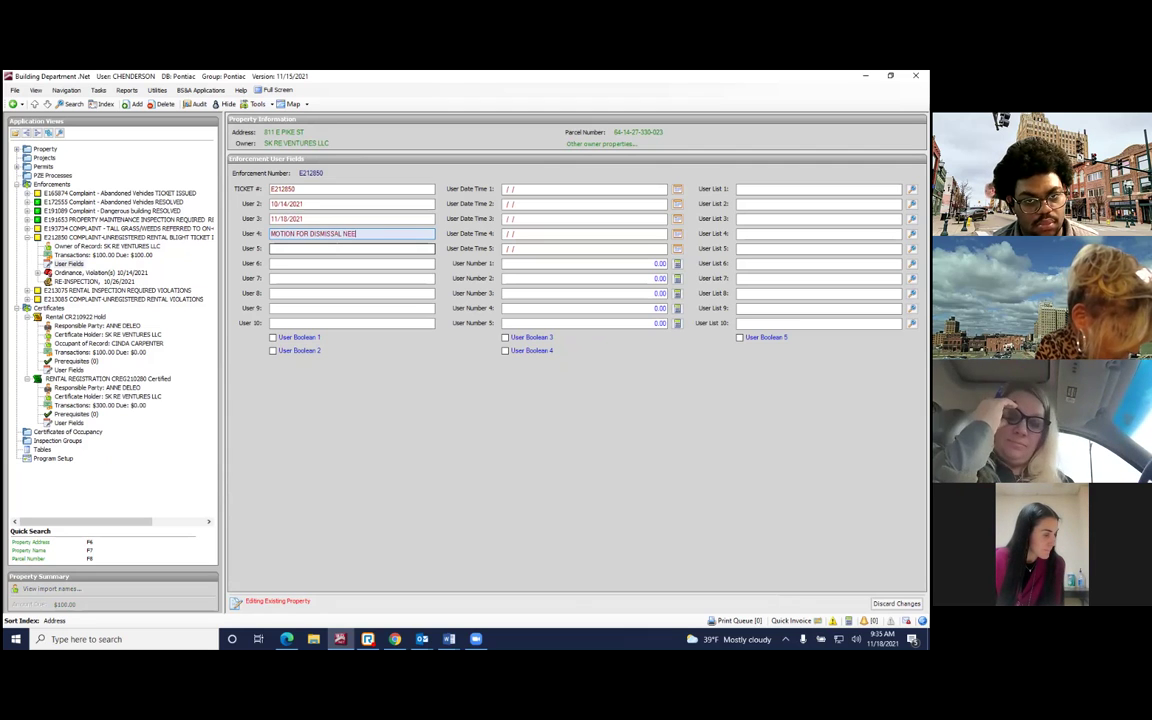
{"action": "type", "text": "DS TO REGISTER W"}
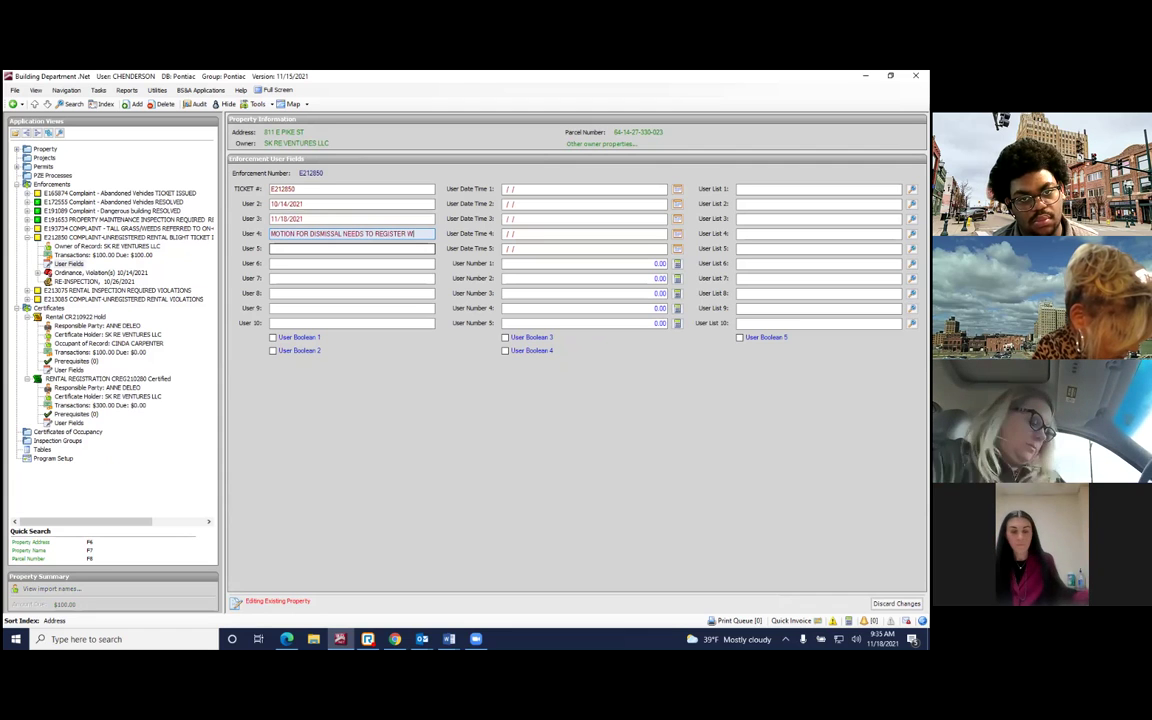
{"action": "type", "text": "ITHIN "}
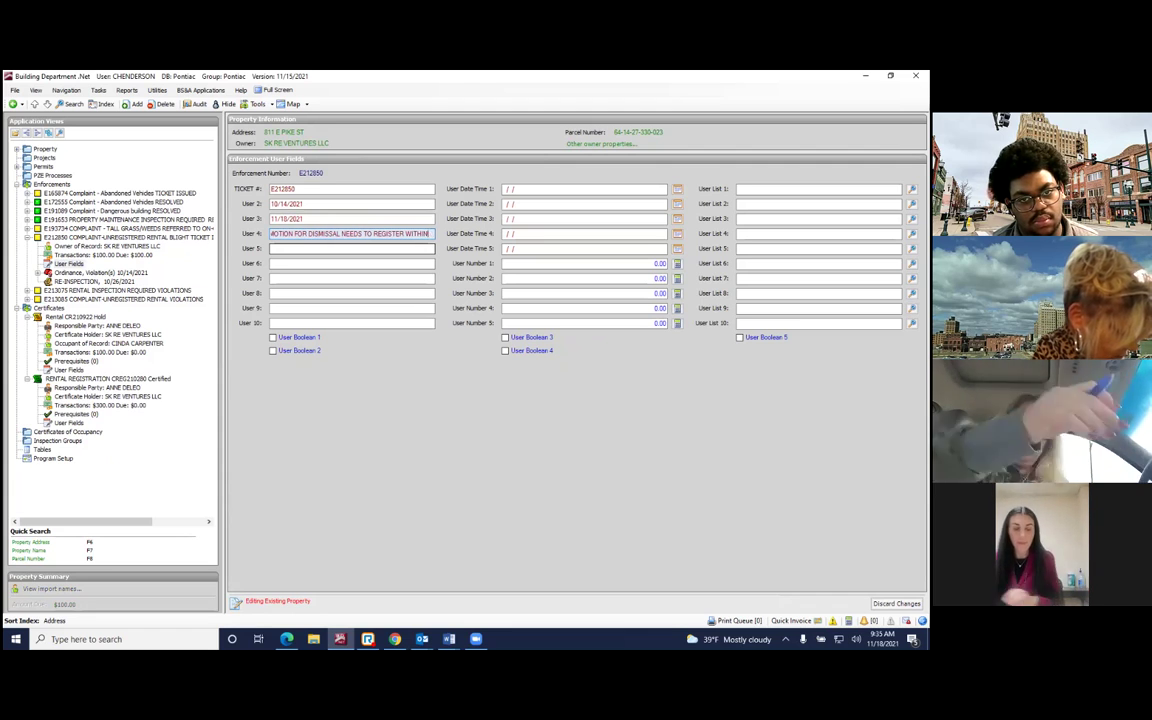
{"action": "type", "text": "2 WEE"}
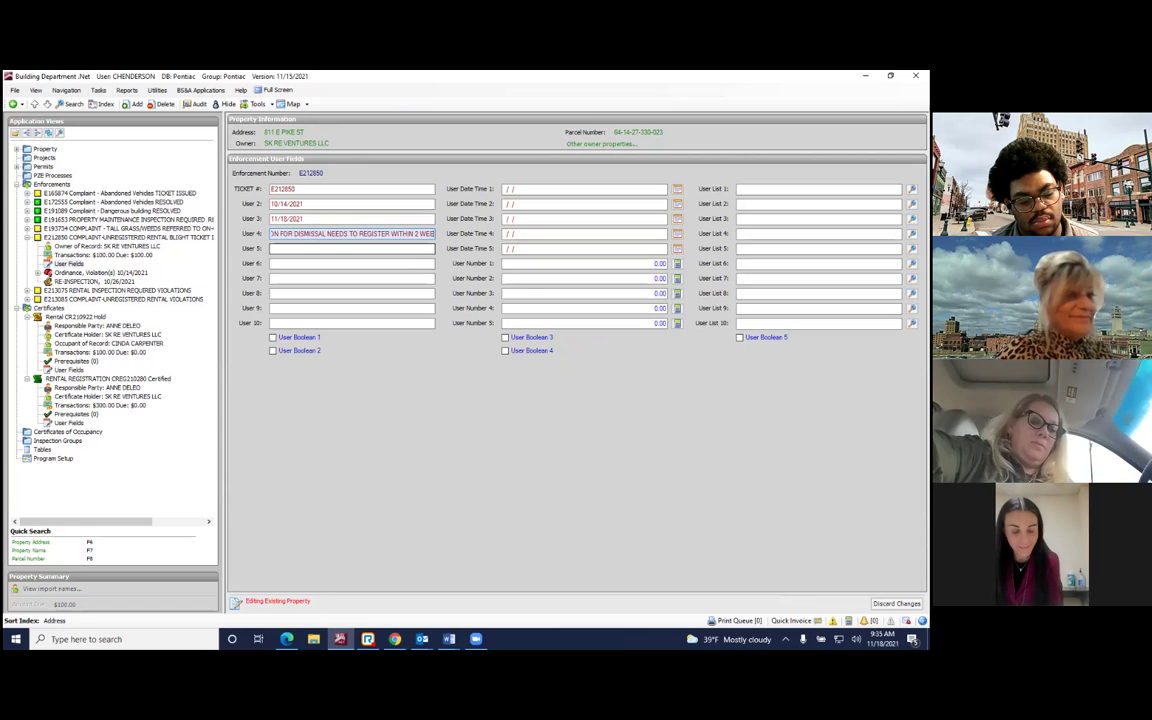
{"action": "type", "text": "KS. 11/18"}
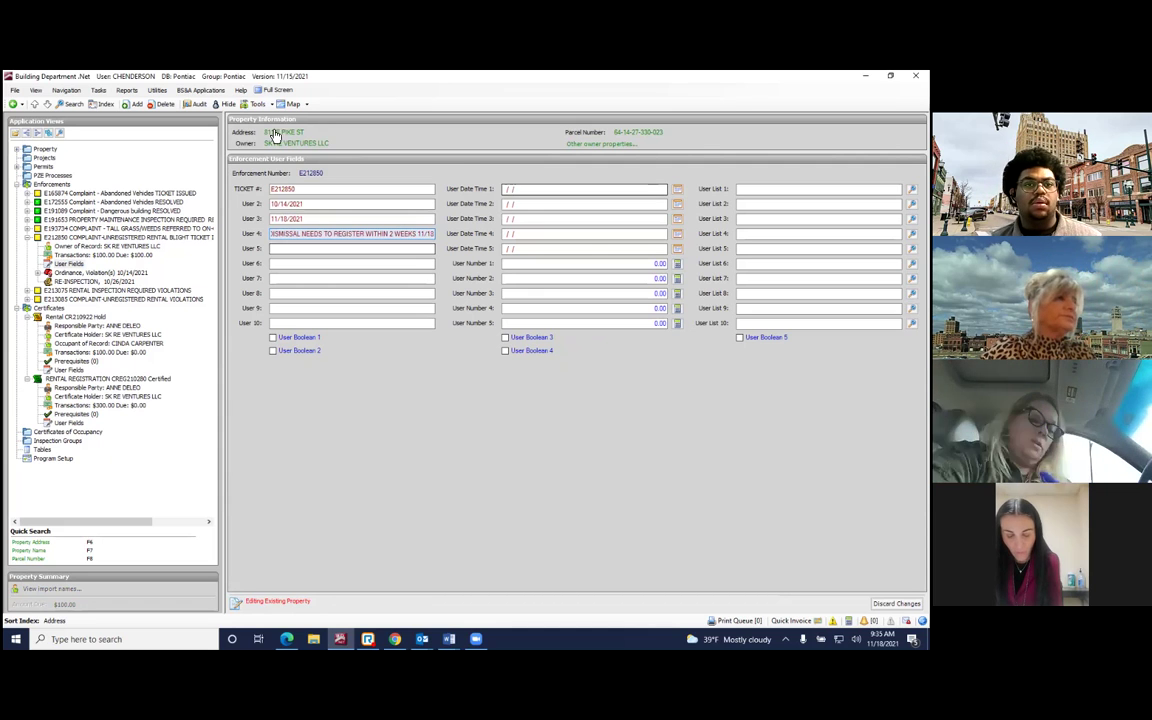
{"action": "key", "text": "F6"}
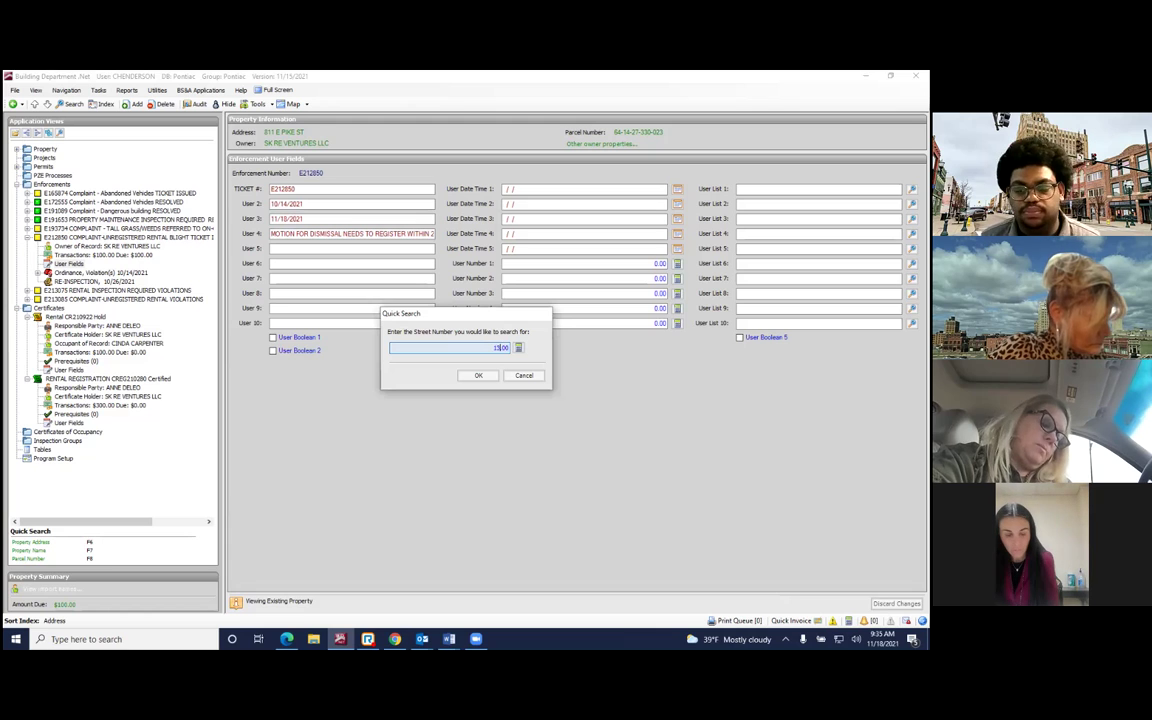
{"action": "key", "text": "Return"}
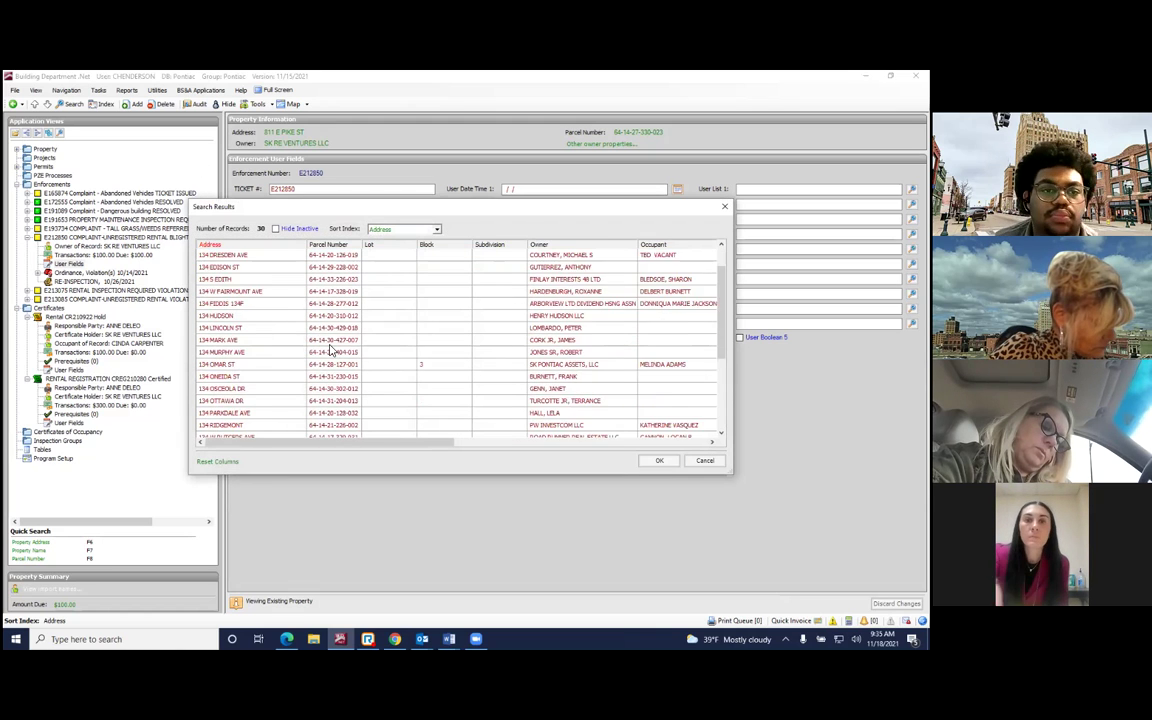
{"action": "scroll", "coordinate": [330, 350], "scroll_direction": "down", "scroll_amount": 2}
{"action": "double_click", "coordinate": [256, 291]}
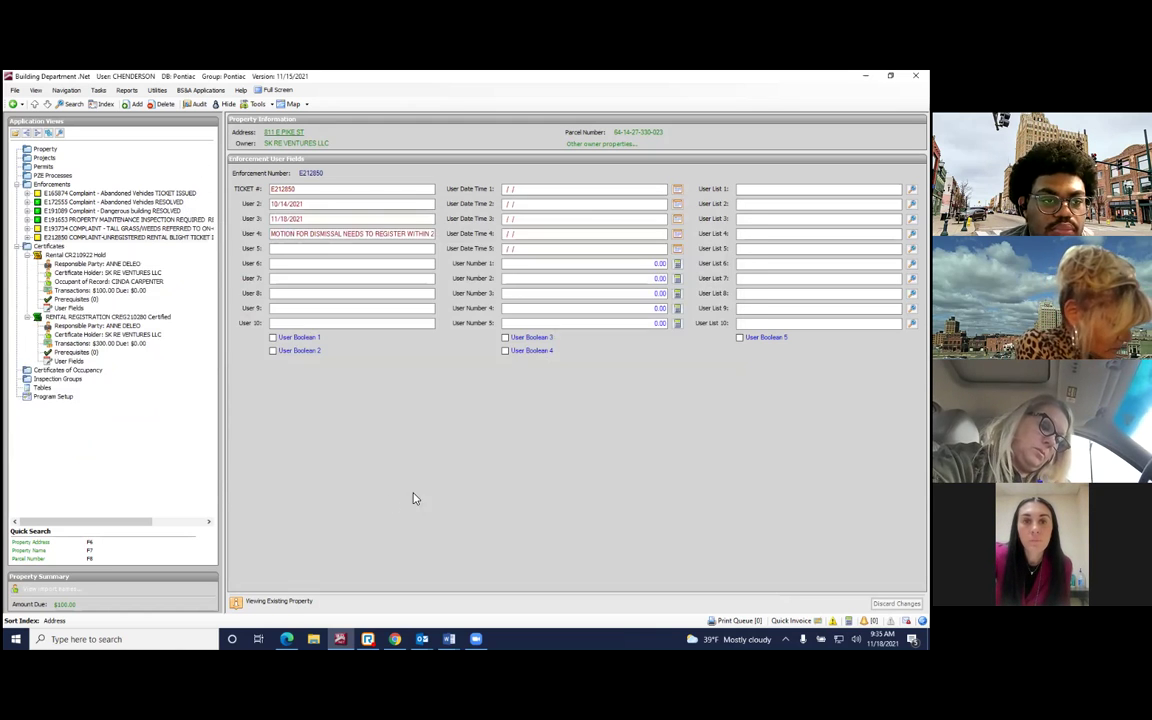
- Review case E212896, its related records and certificate CR181175, then show E212896's user fields
{"action": "left_click", "coordinate": [105, 272]}
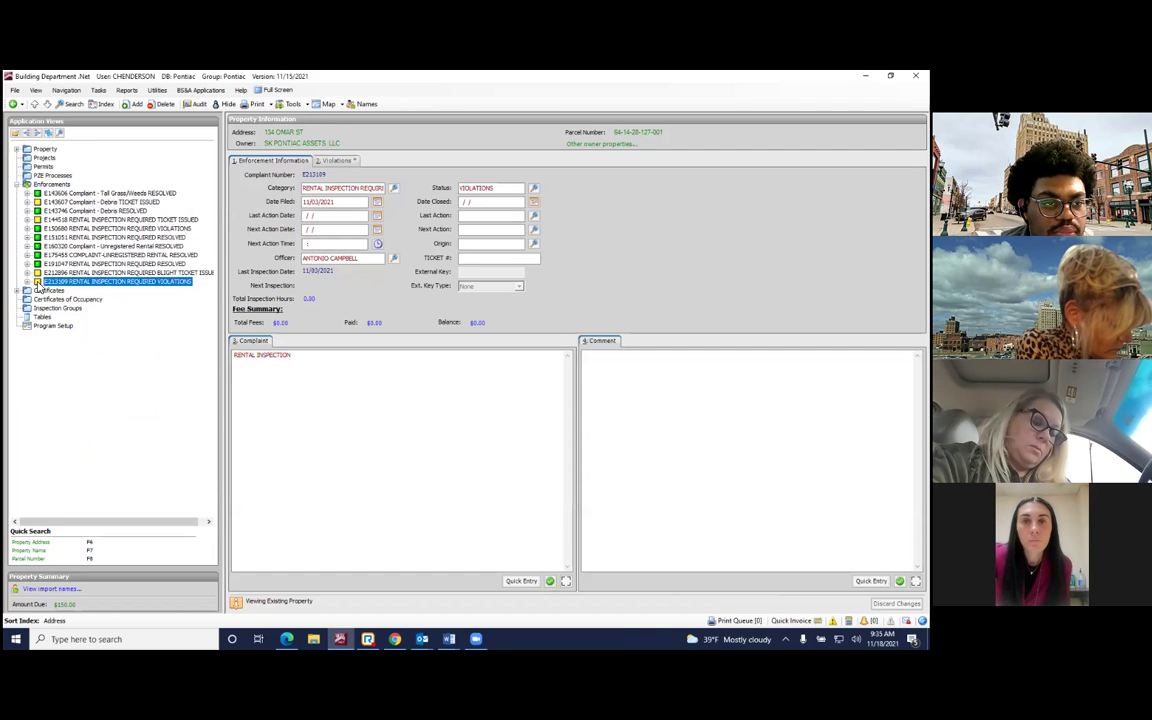
{"action": "left_click", "coordinate": [27, 273]}
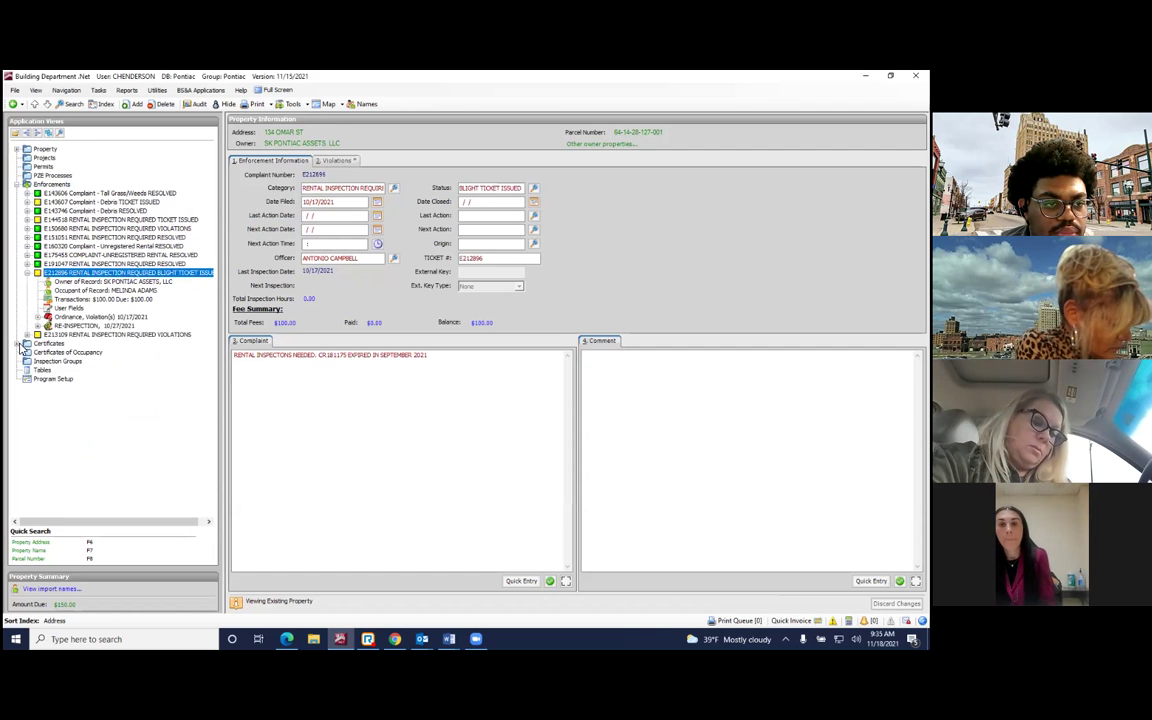
{"action": "left_click", "coordinate": [26, 343]}
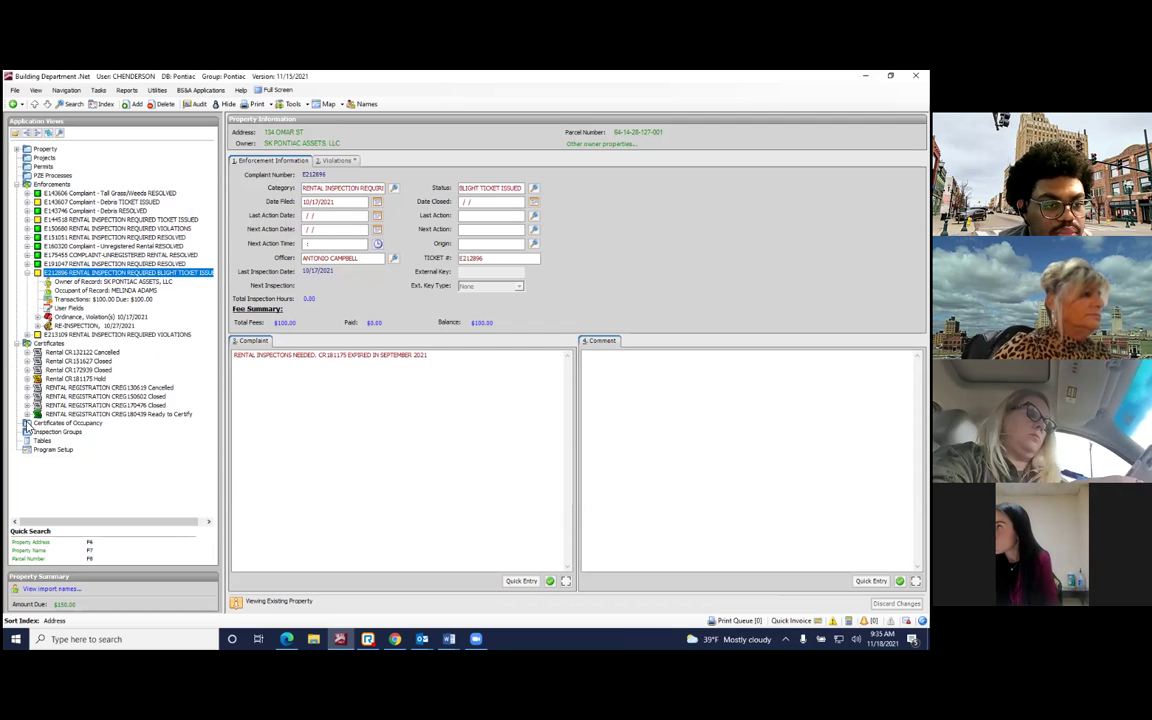
{"action": "left_click", "coordinate": [27, 380]}
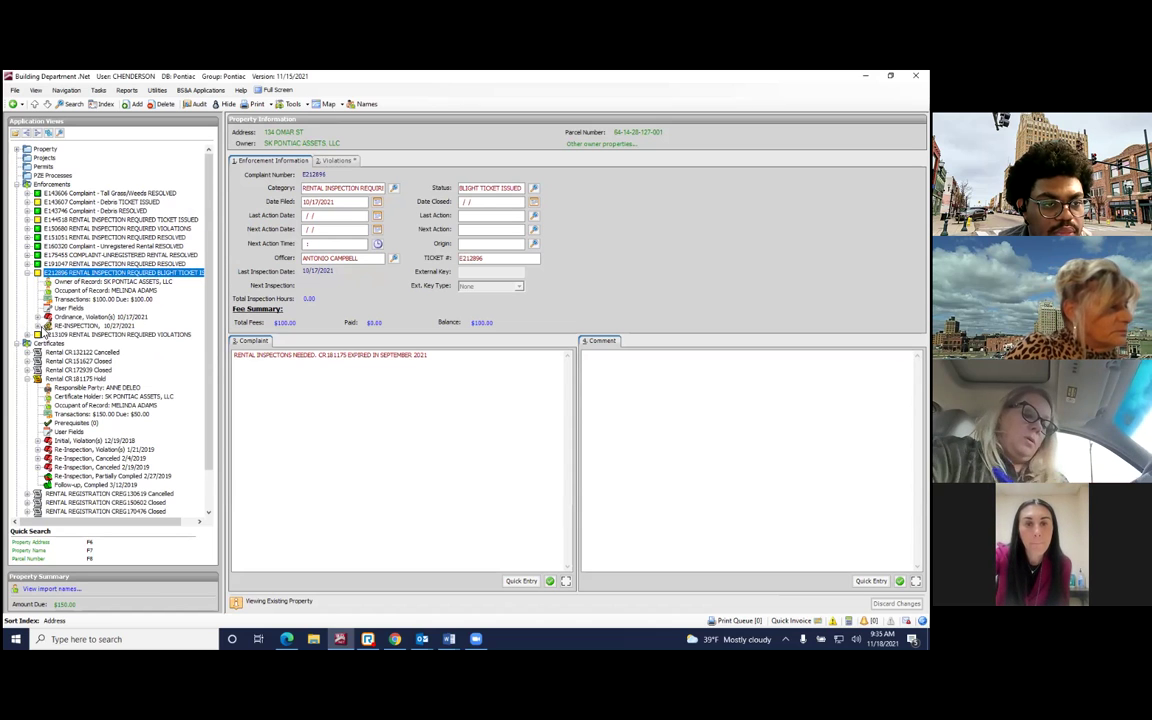
{"action": "left_click", "coordinate": [39, 327]}
{"action": "left_click", "coordinate": [39, 327]}
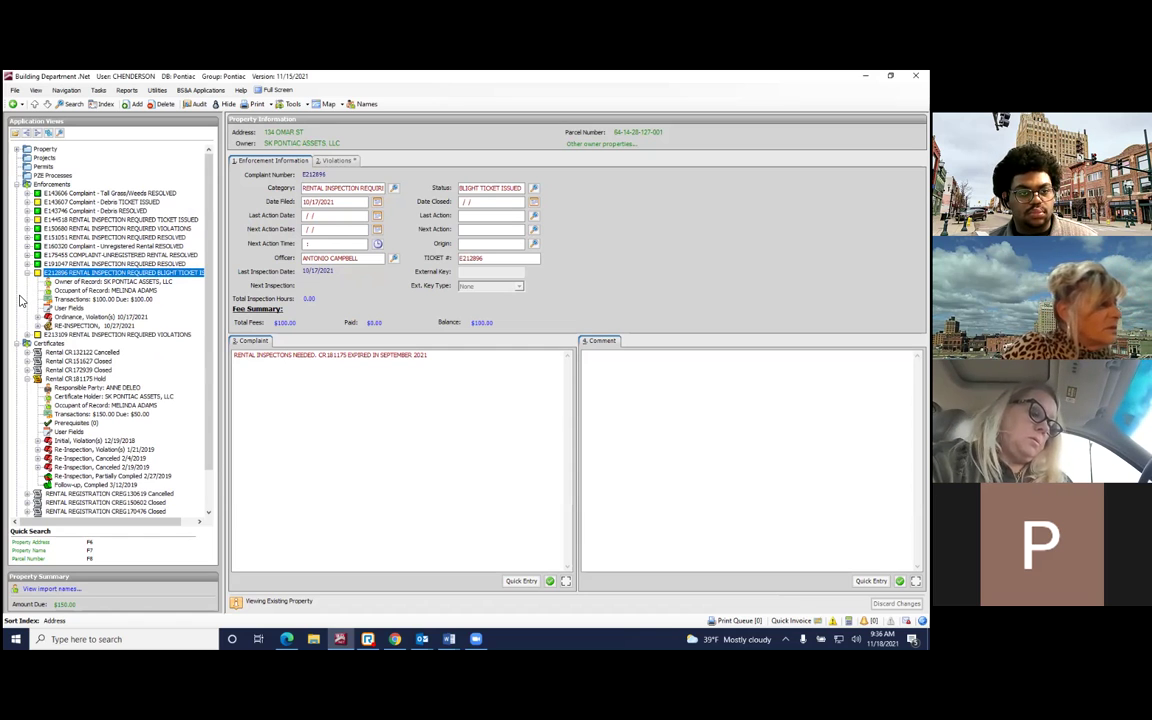
{"action": "scroll", "coordinate": [20, 300], "scroll_direction": "down", "scroll_amount": 1}
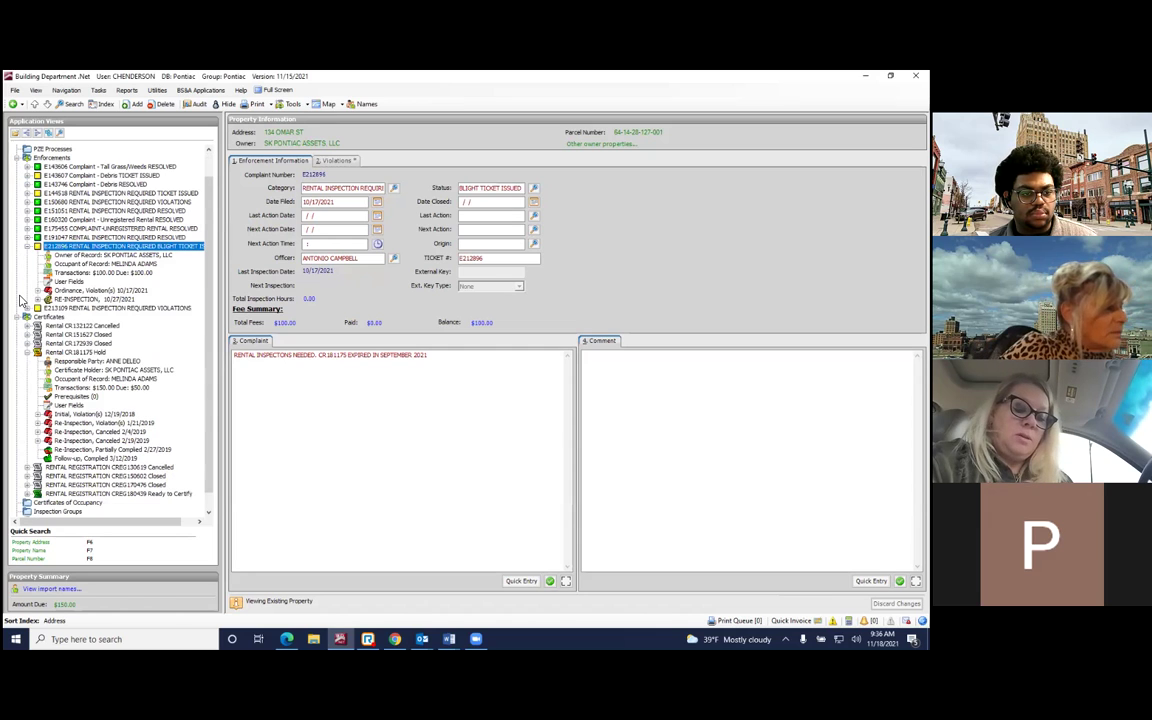
{"action": "scroll", "coordinate": [12, 317], "scroll_direction": "down", "scroll_amount": 1}
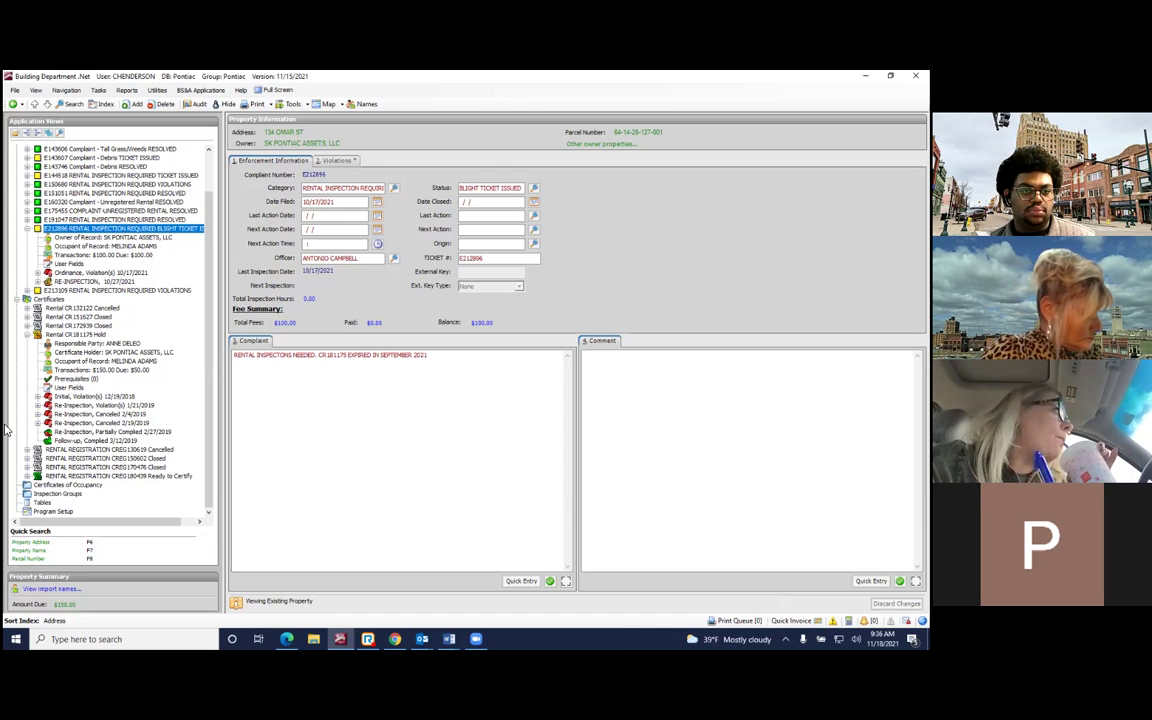
{"action": "left_click", "coordinate": [68, 263]}
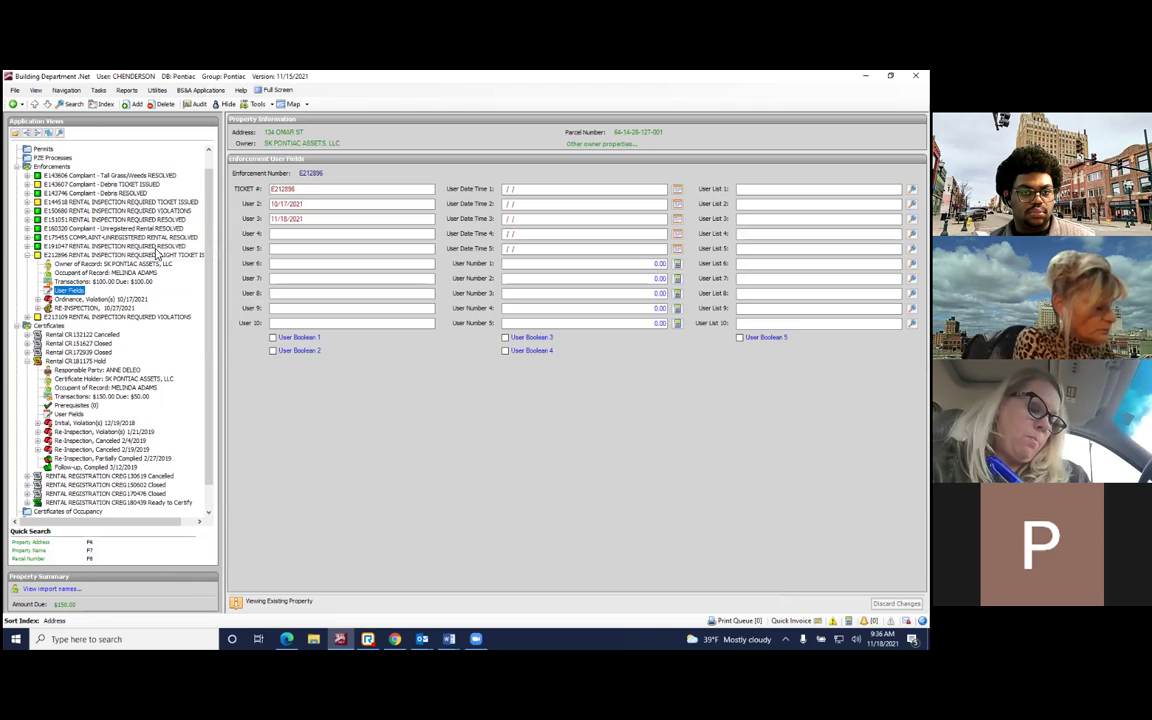
- Enter DISMISSED in User 4 of case E212896 and save it
{"action": "left_click", "coordinate": [289, 234]}
{"action": "type", "text": "Di"}
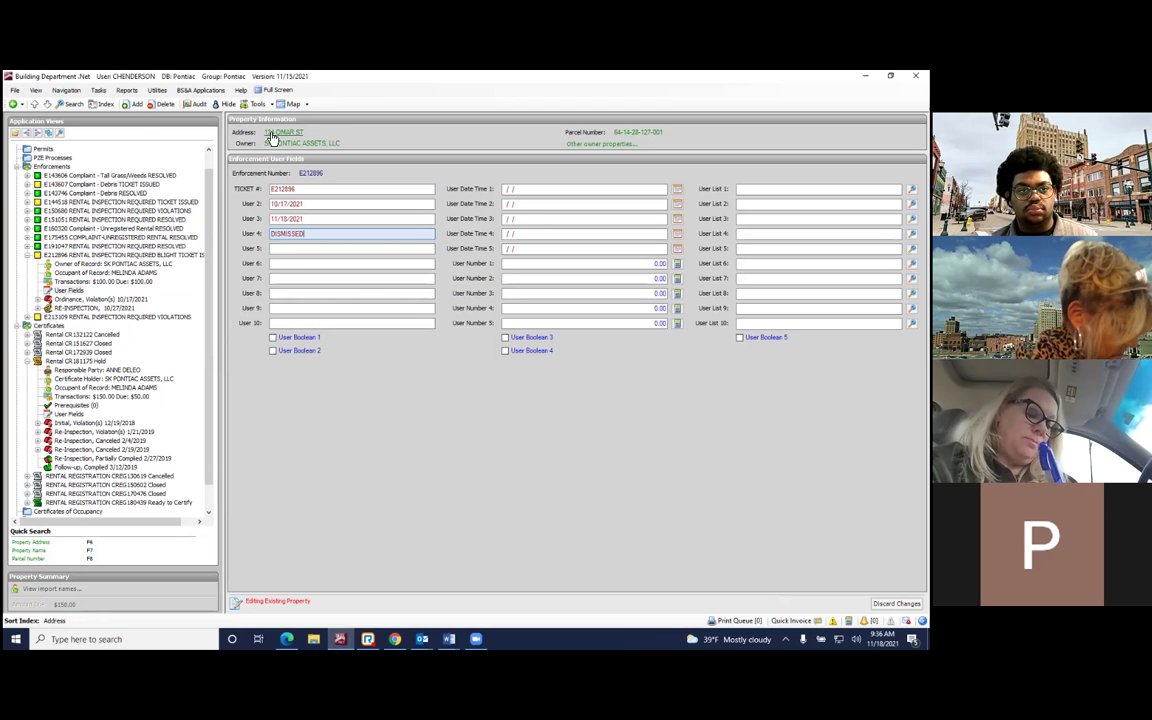
{"action": "key", "text": "ctrl+s"}
{"action": "key", "text": "F4"}
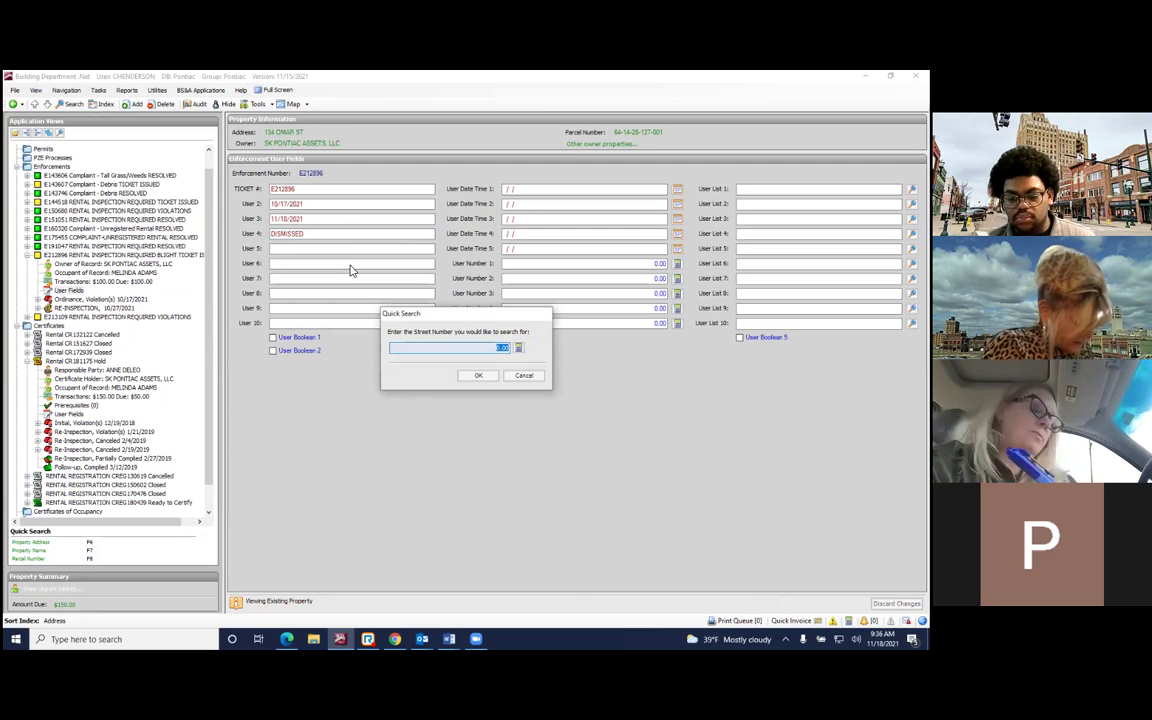
{"action": "type", "text": "608"}
{"action": "key", "text": "Return"}
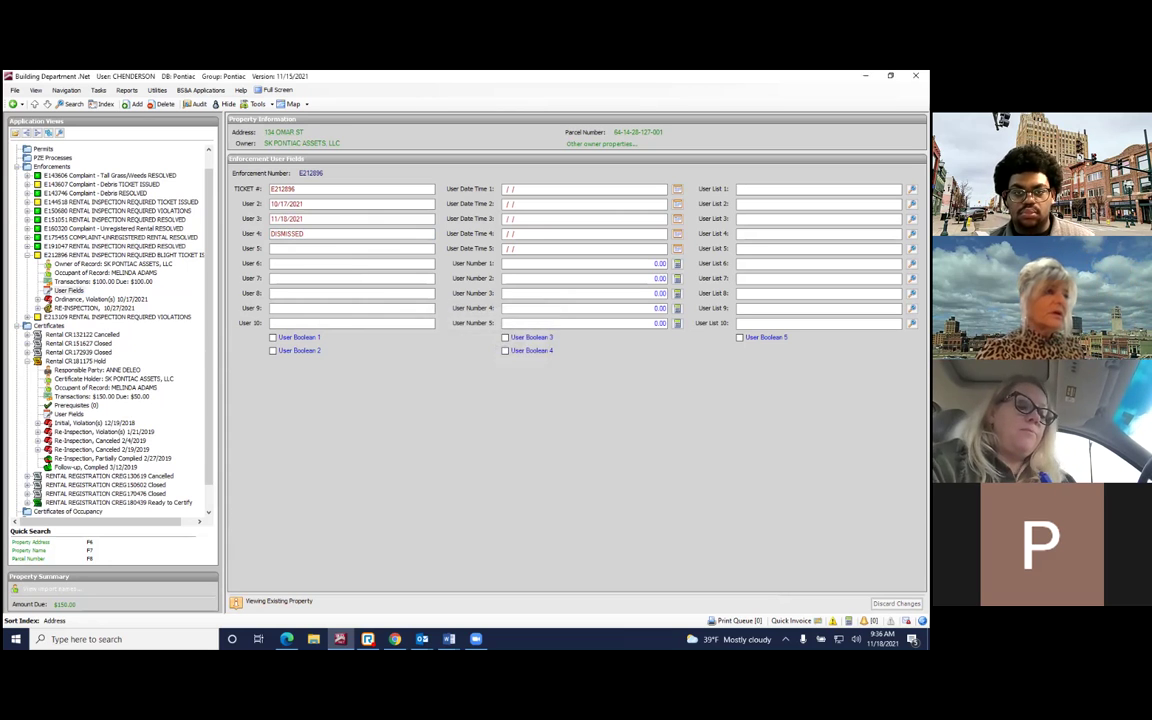
{"action": "scroll", "coordinate": [288, 360], "scroll_direction": "down", "scroll_amount": 2}
{"action": "scroll", "coordinate": [288, 360], "scroll_direction": "down", "scroll_amount": 1}
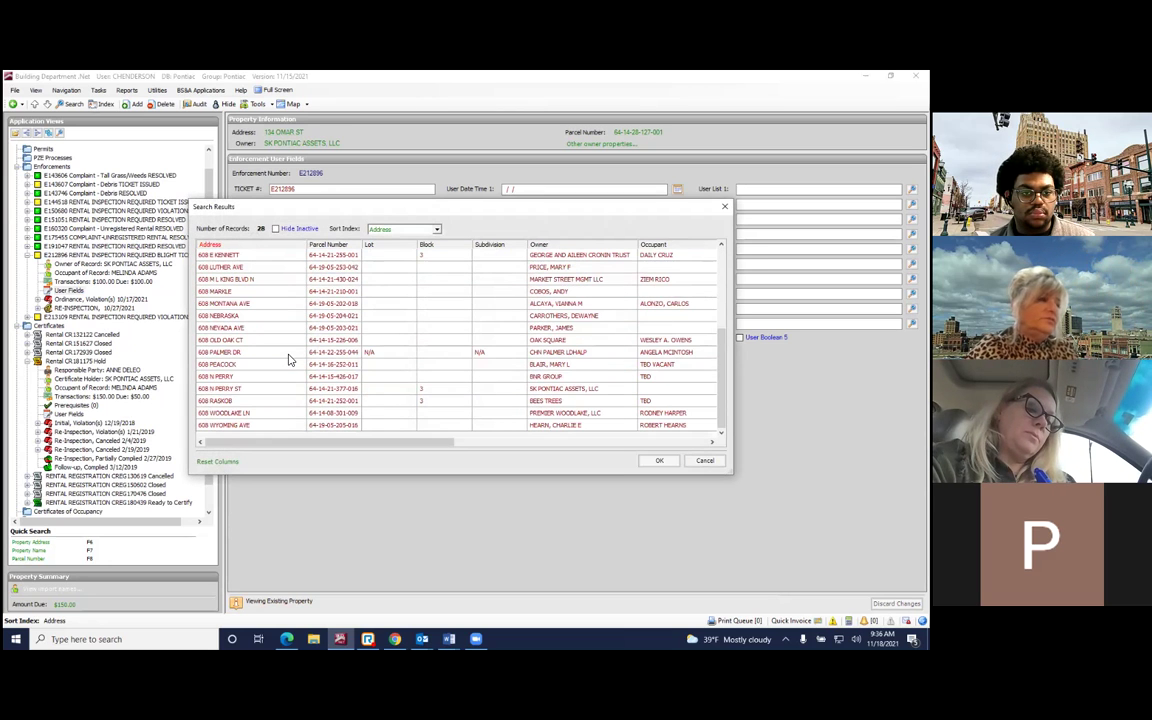
{"action": "left_click", "coordinate": [221, 378]}
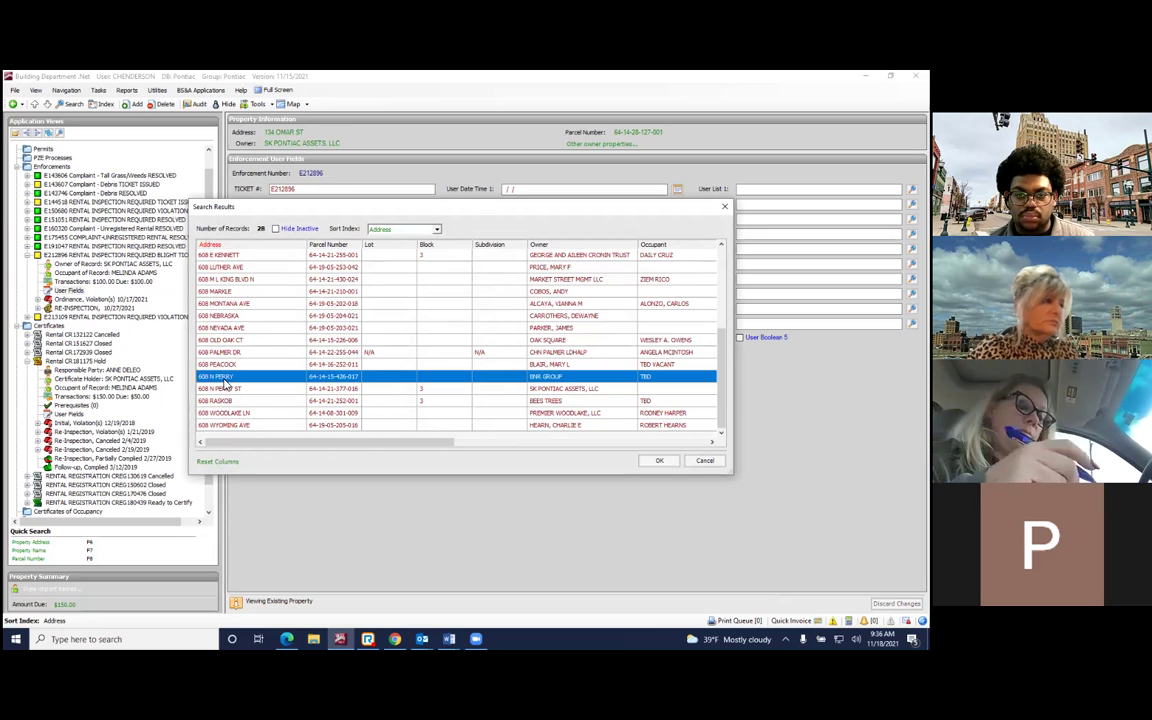
{"action": "double_click", "coordinate": [224, 388]}
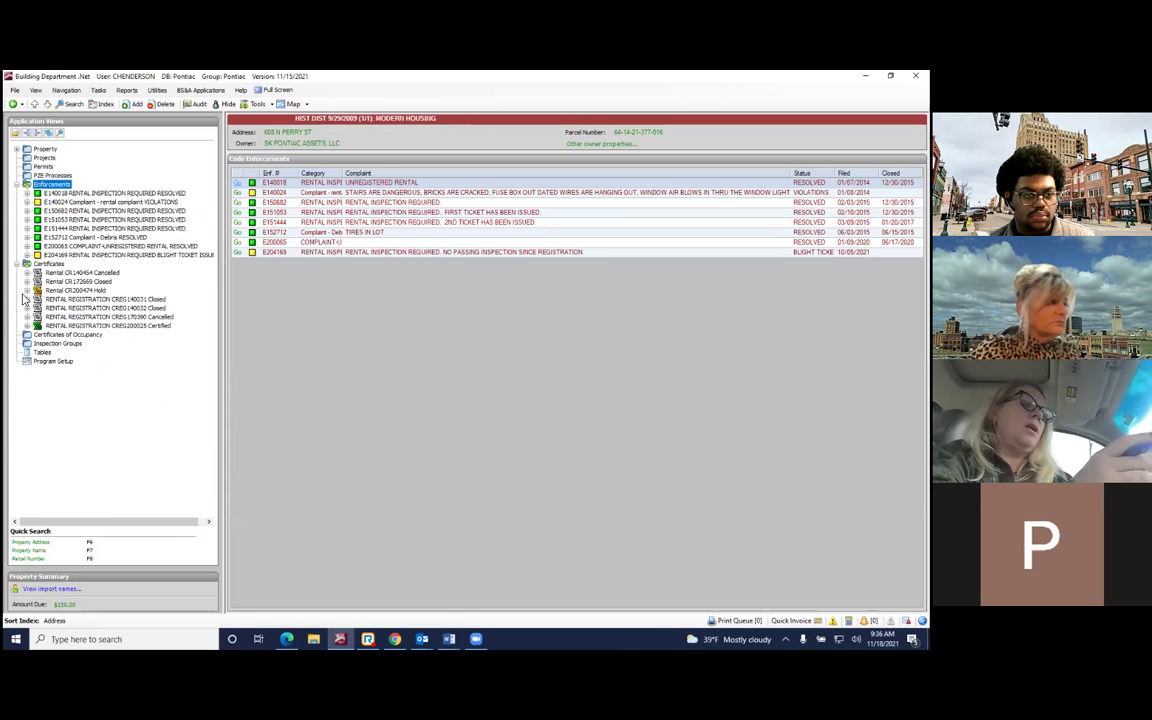
- Expand certificate CR200474 and case E204169, view the case, and open its user fields at User 5
{"action": "left_click", "coordinate": [27, 290]}
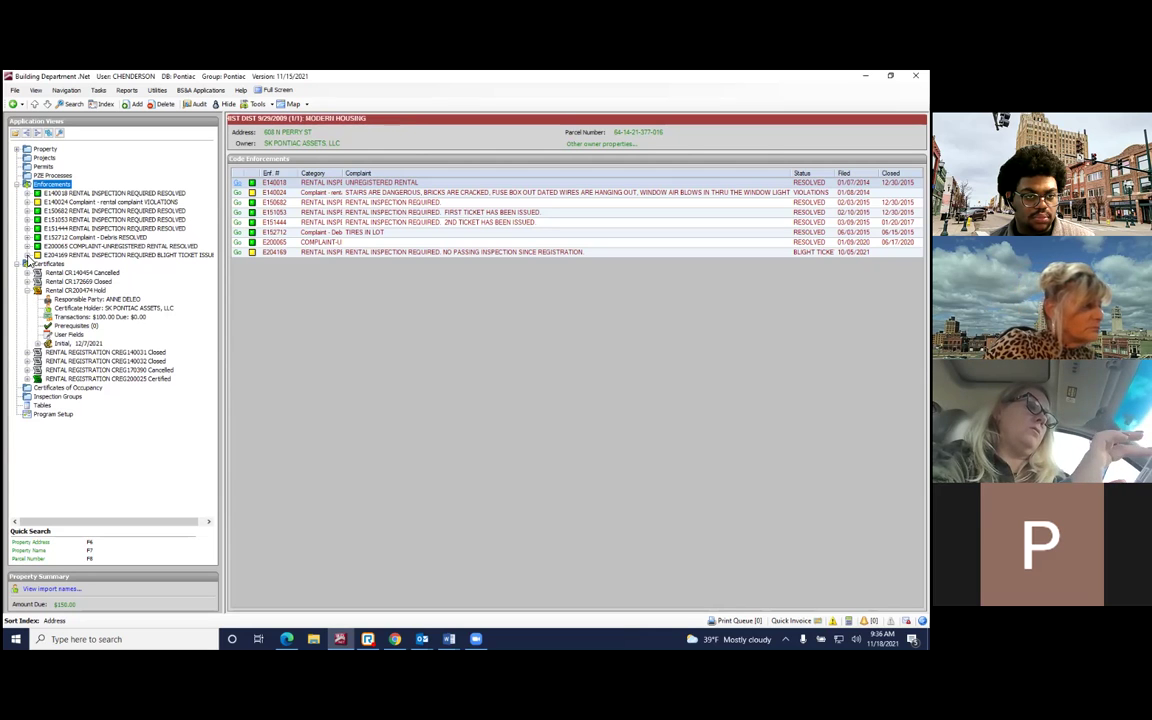
{"action": "left_click", "coordinate": [27, 255]}
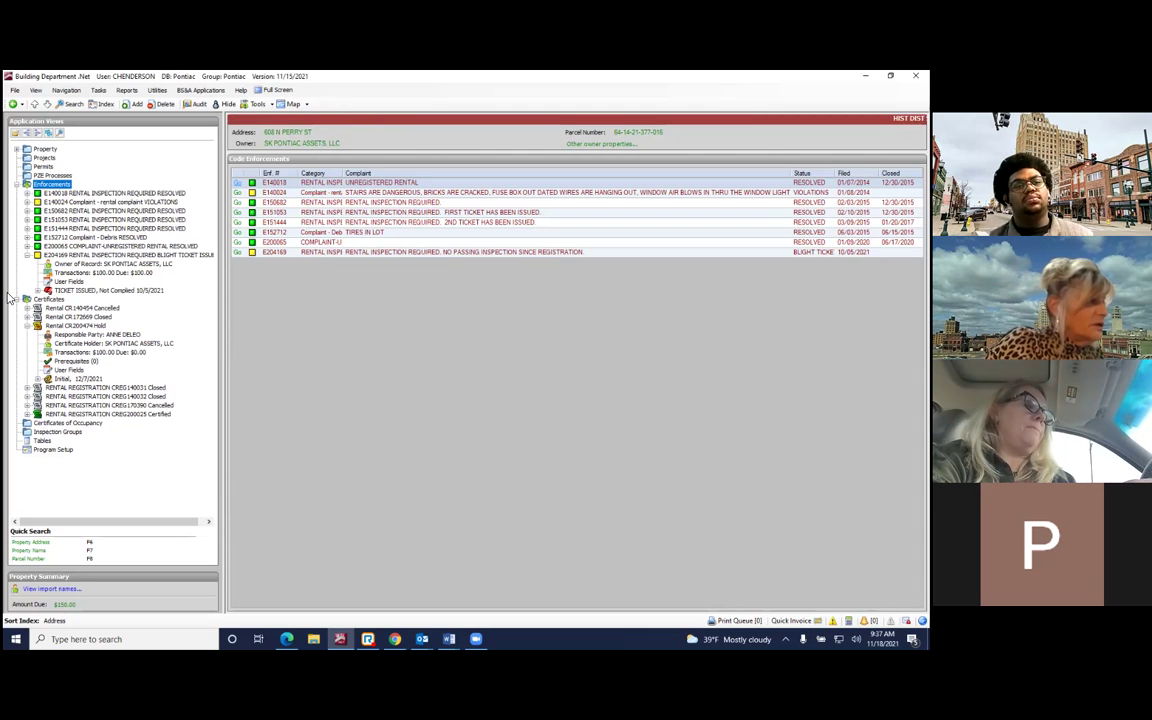
{"action": "left_click", "coordinate": [75, 256]}
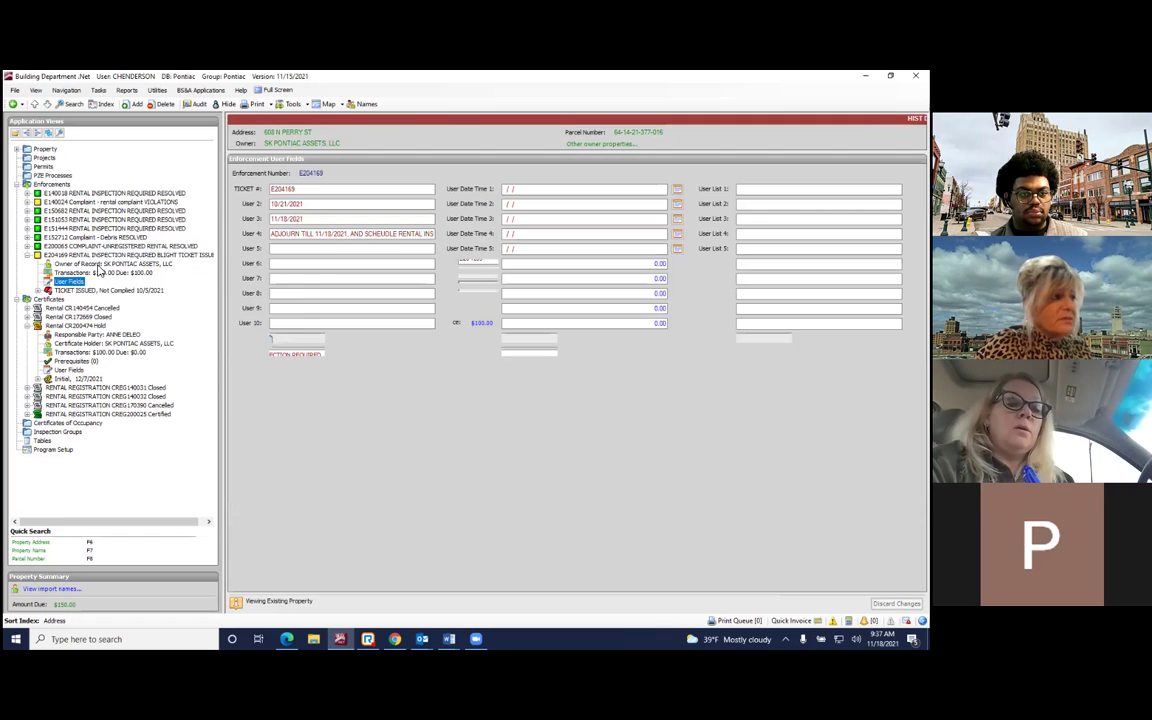
{"action": "left_click", "coordinate": [69, 281]}
{"action": "left_click", "coordinate": [330, 247]}
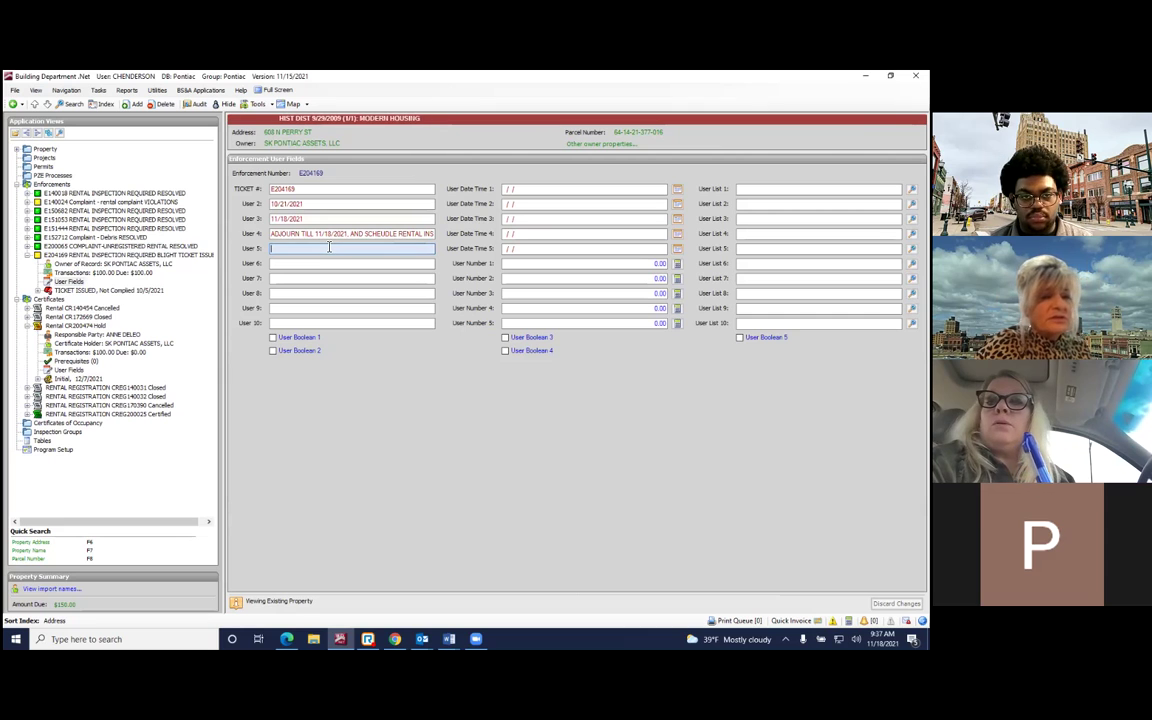
{"action": "type", "text": "DISSMISSED"}
{"action": "key", "text": "Left"}
{"action": "key", "text": "Left"}
{"action": "key", "text": "Left"}
{"action": "key", "text": "Left"}
{"action": "key", "text": "Left"}
{"action": "key", "text": "Left"}
{"action": "key", "text": "BackSpace"}
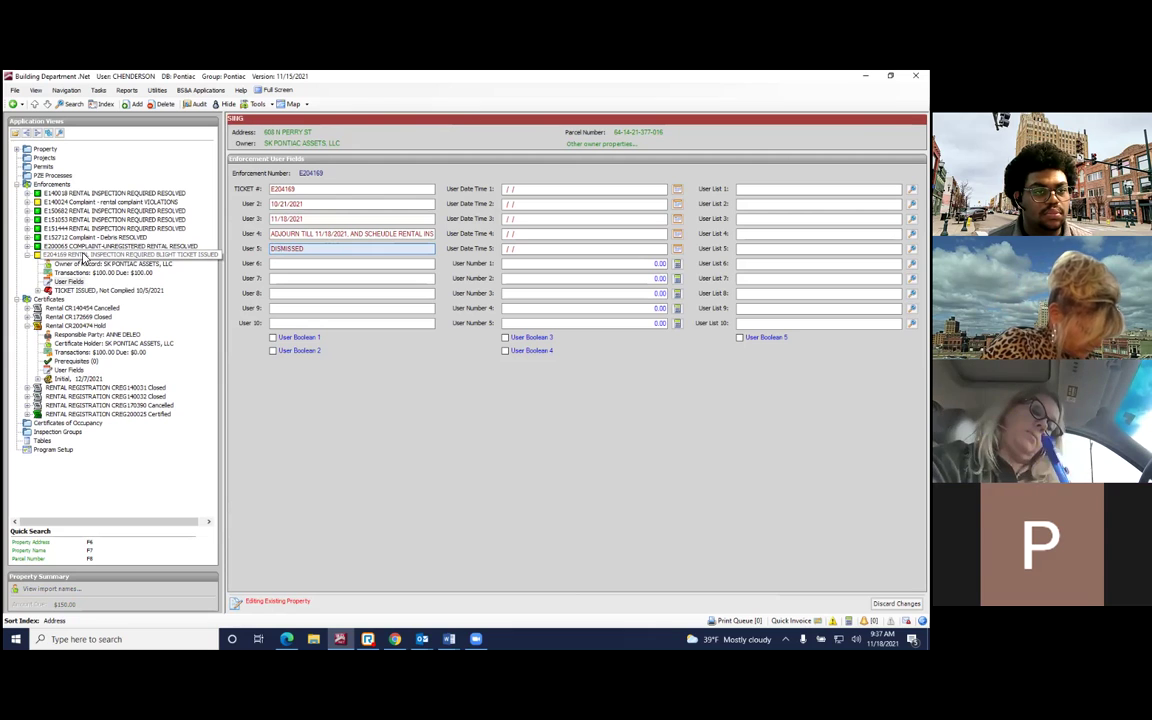
{"action": "left_click", "coordinate": [84, 255]}
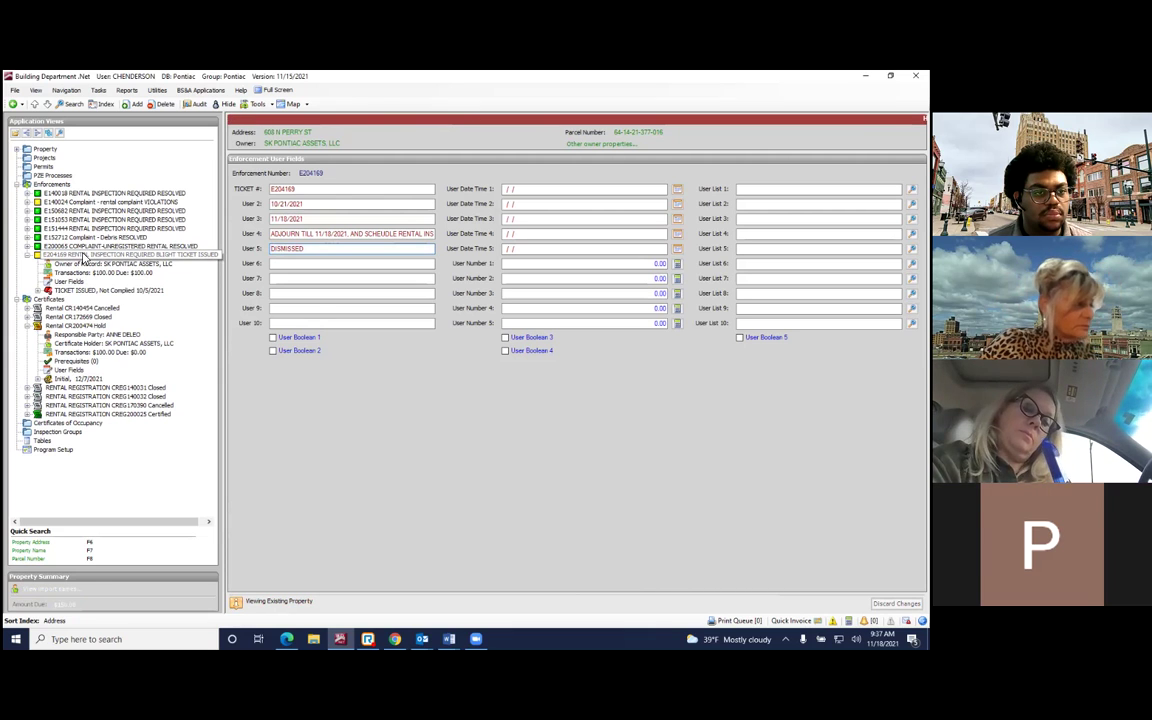
{"action": "key", "text": "F6"}
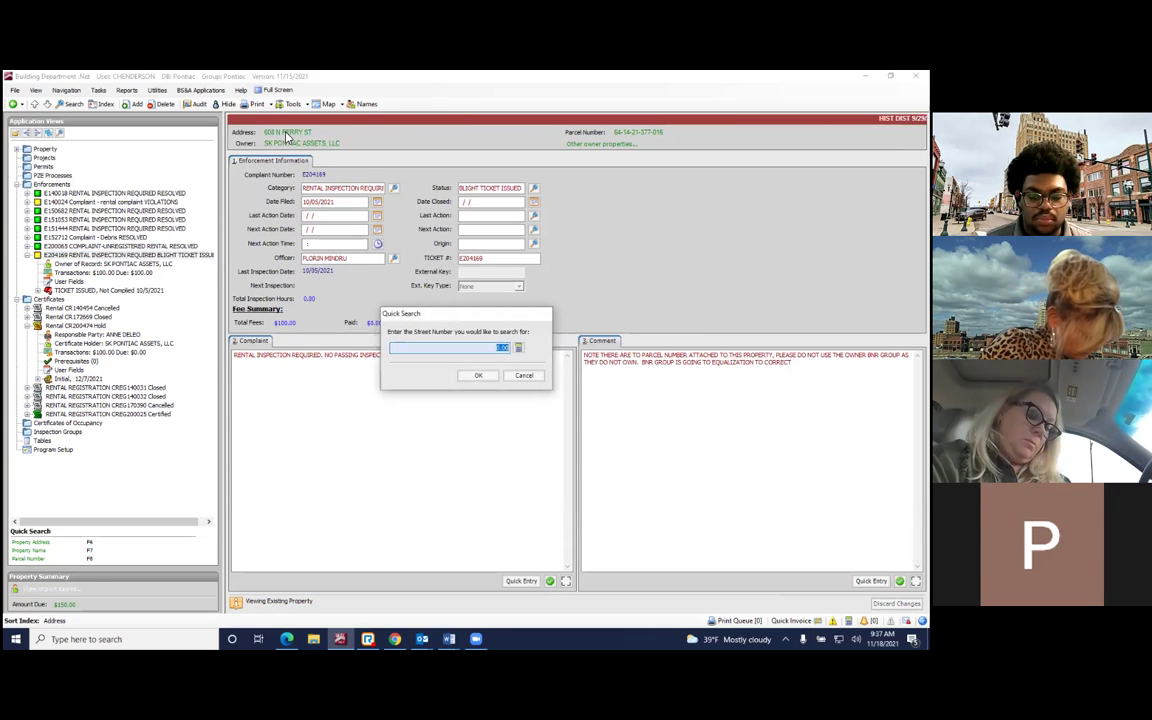
{"action": "key", "text": "Return"}
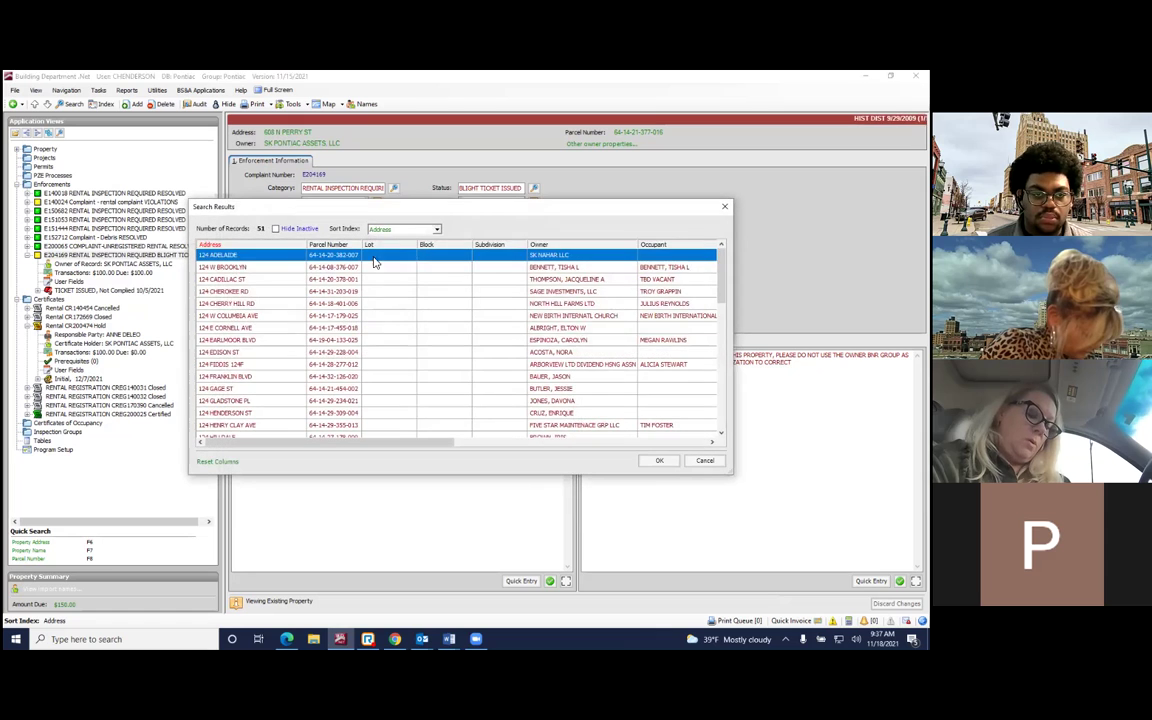
{"action": "double_click", "coordinate": [595, 304]}
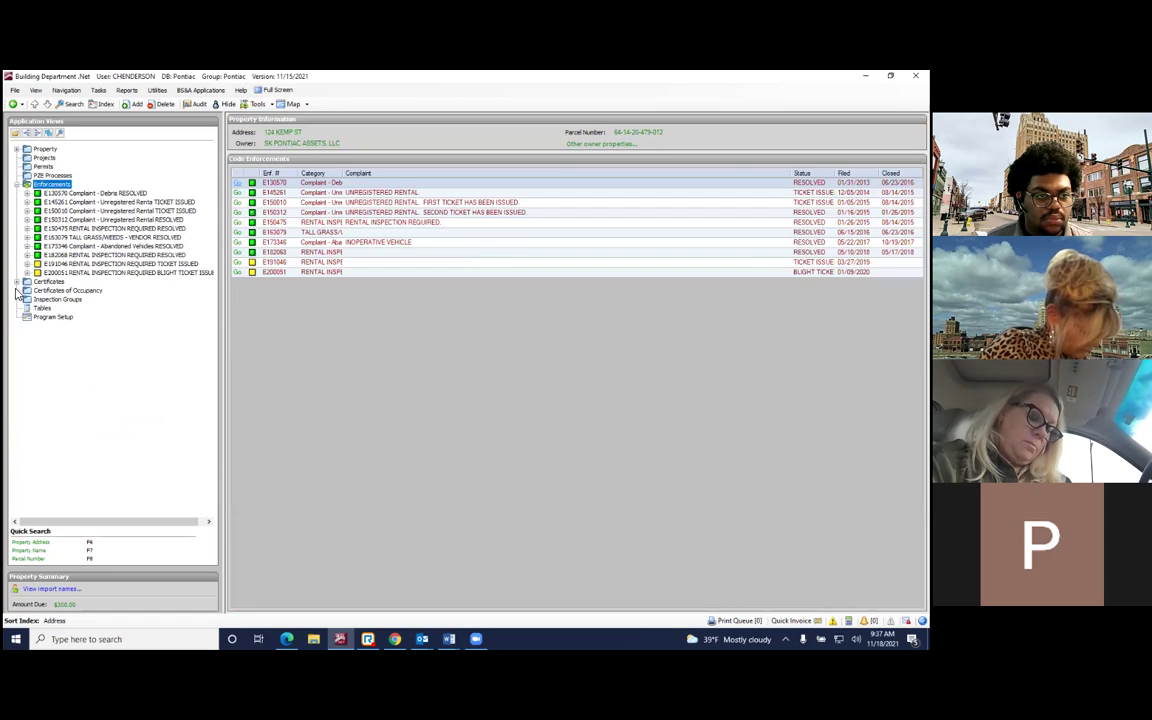
- Review certificate CR181142 and enforcements E191046 and E150010, then open case E200051's User Fields
{"action": "left_click", "coordinate": [27, 308]}
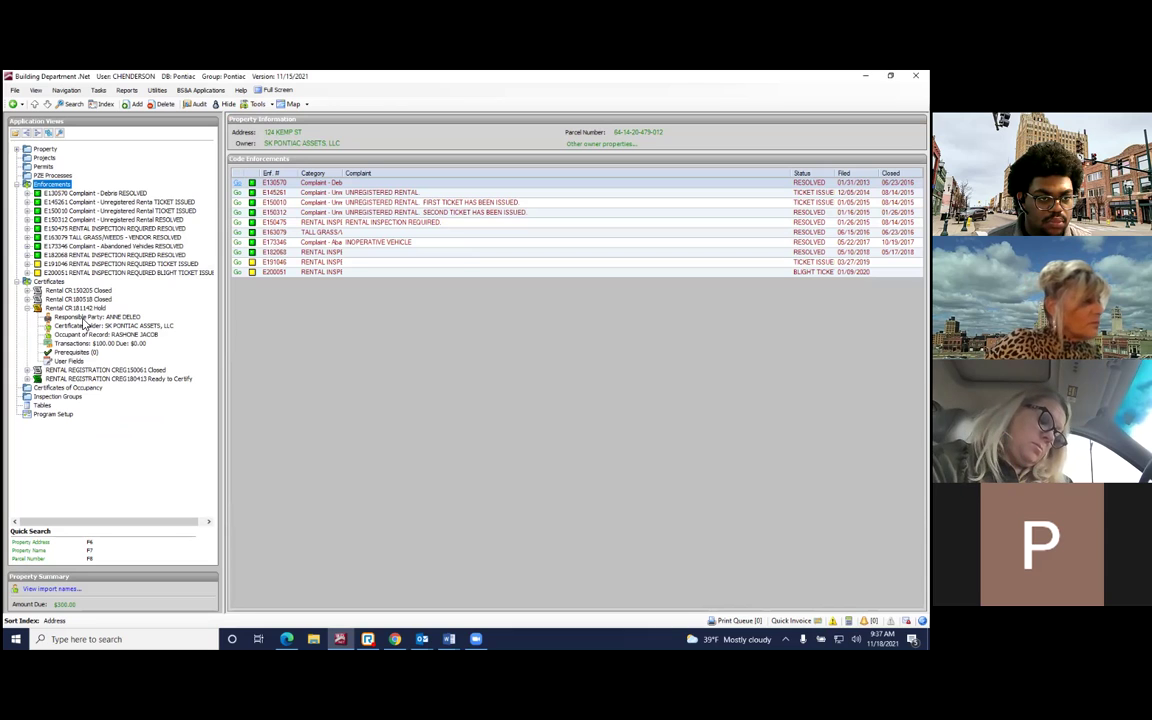
{"action": "left_click", "coordinate": [78, 310]}
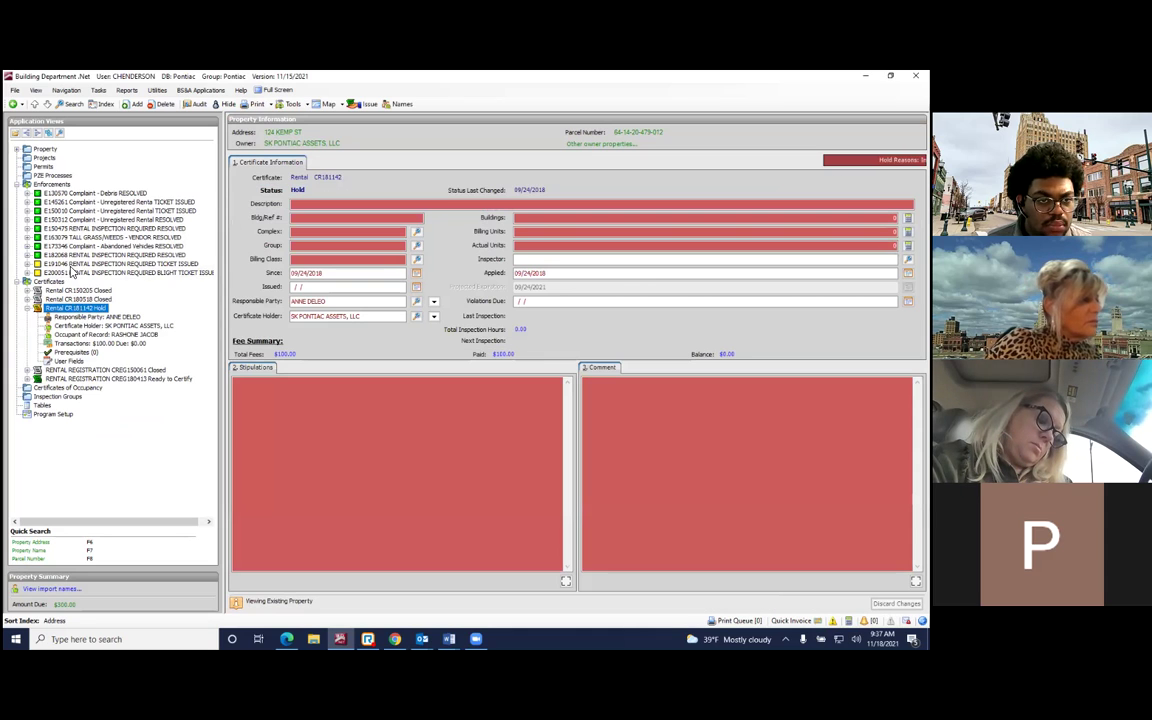
{"action": "left_click", "coordinate": [70, 273]}
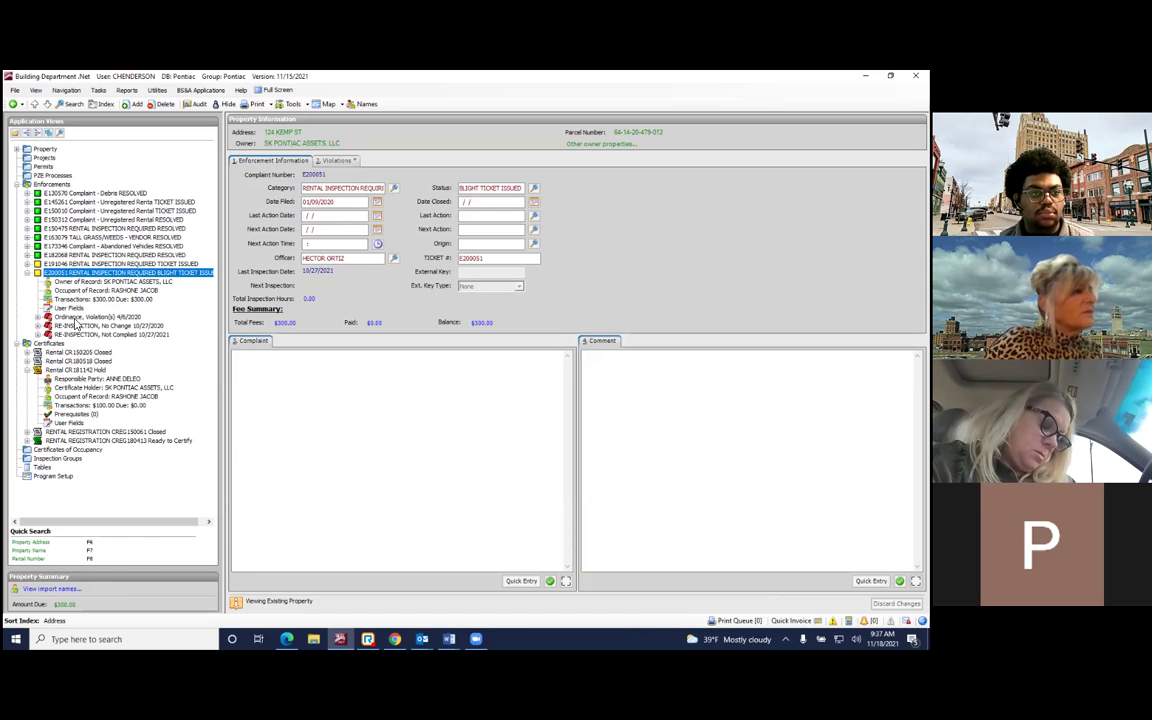
{"action": "left_click", "coordinate": [27, 264]}
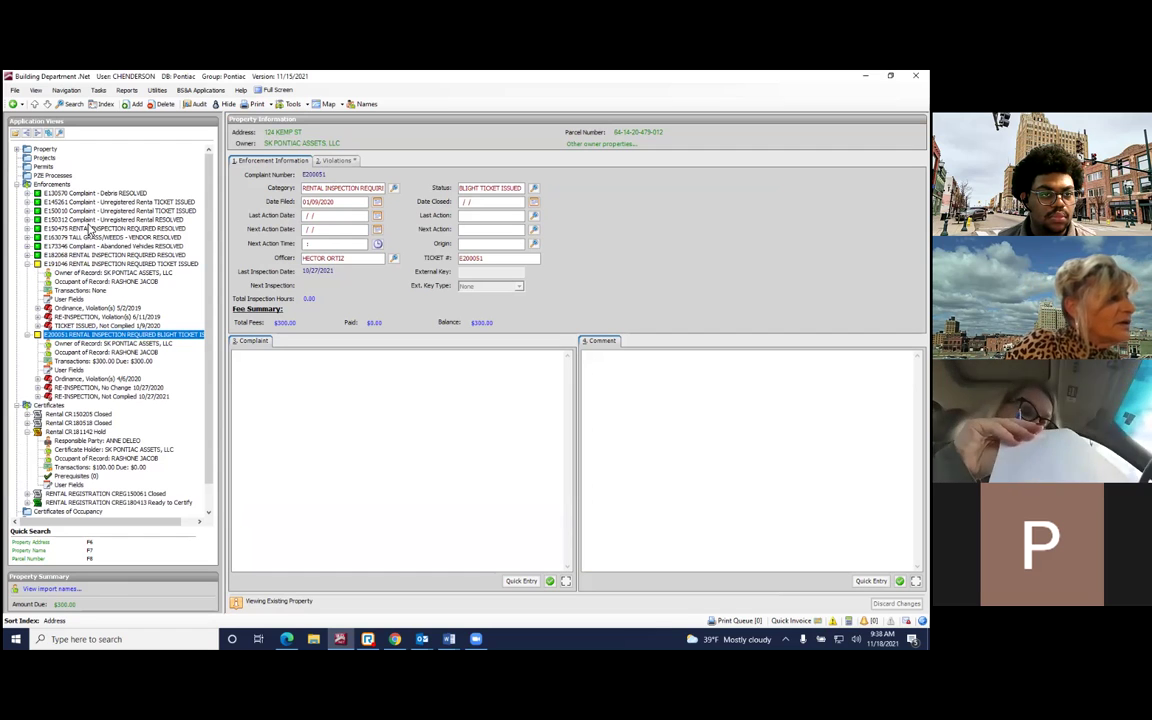
{"action": "left_click", "coordinate": [27, 211]}
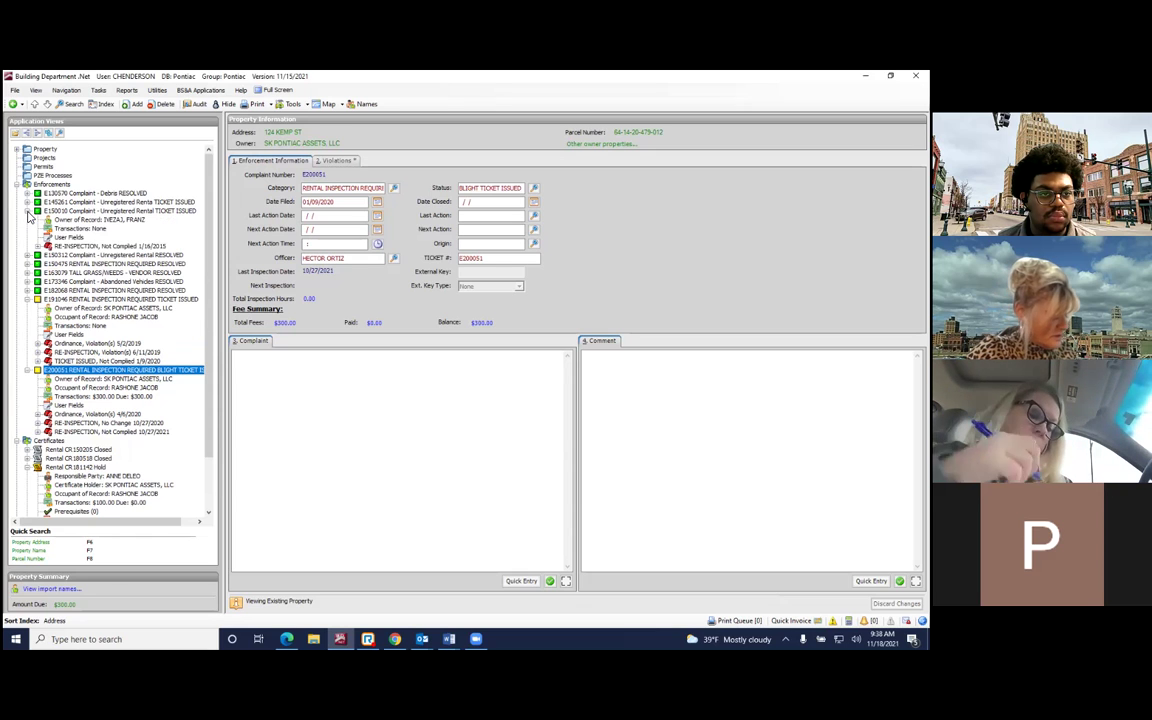
{"action": "left_click", "coordinate": [27, 211]}
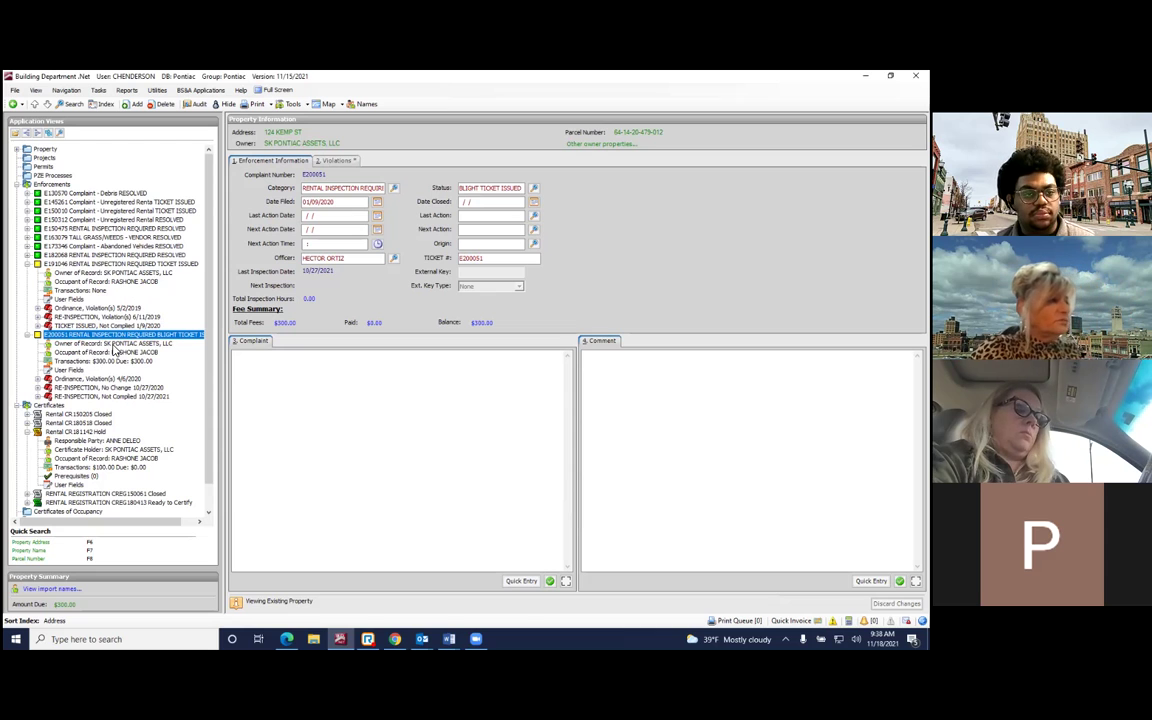
{"action": "left_click", "coordinate": [70, 371]}
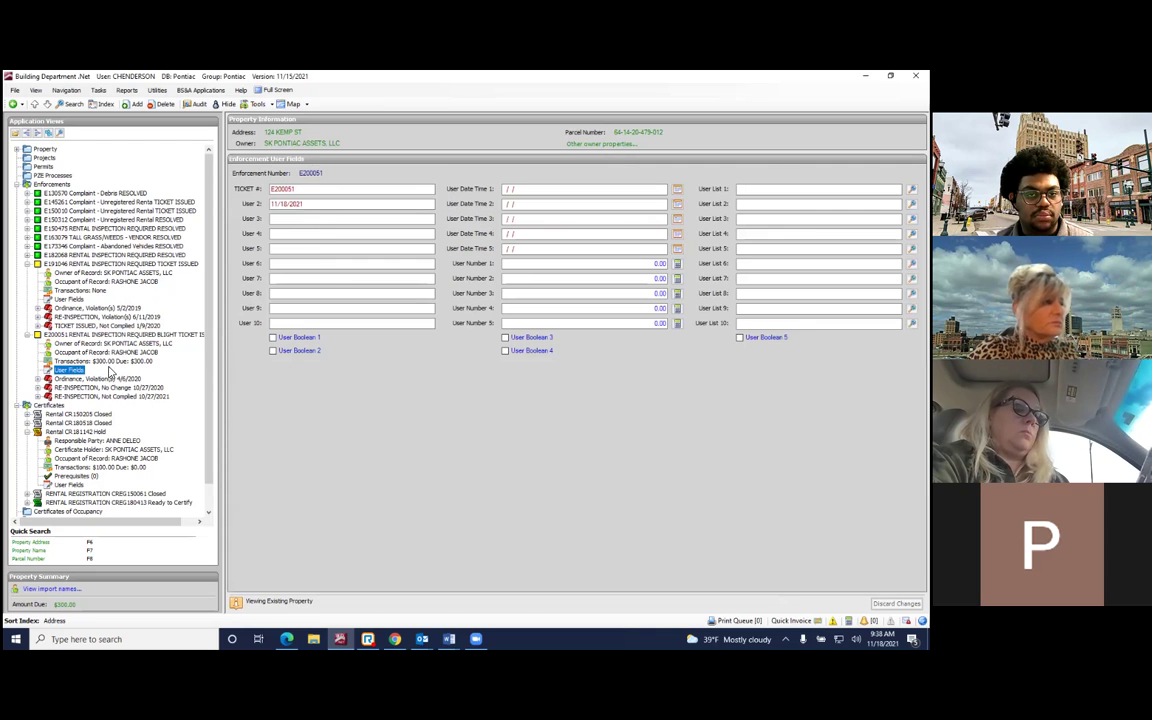
- Enter '30 DAYS TO PAY 300$' in User 3 of case E200051, then begin a street-number search
{"action": "left_click", "coordinate": [304, 218]}
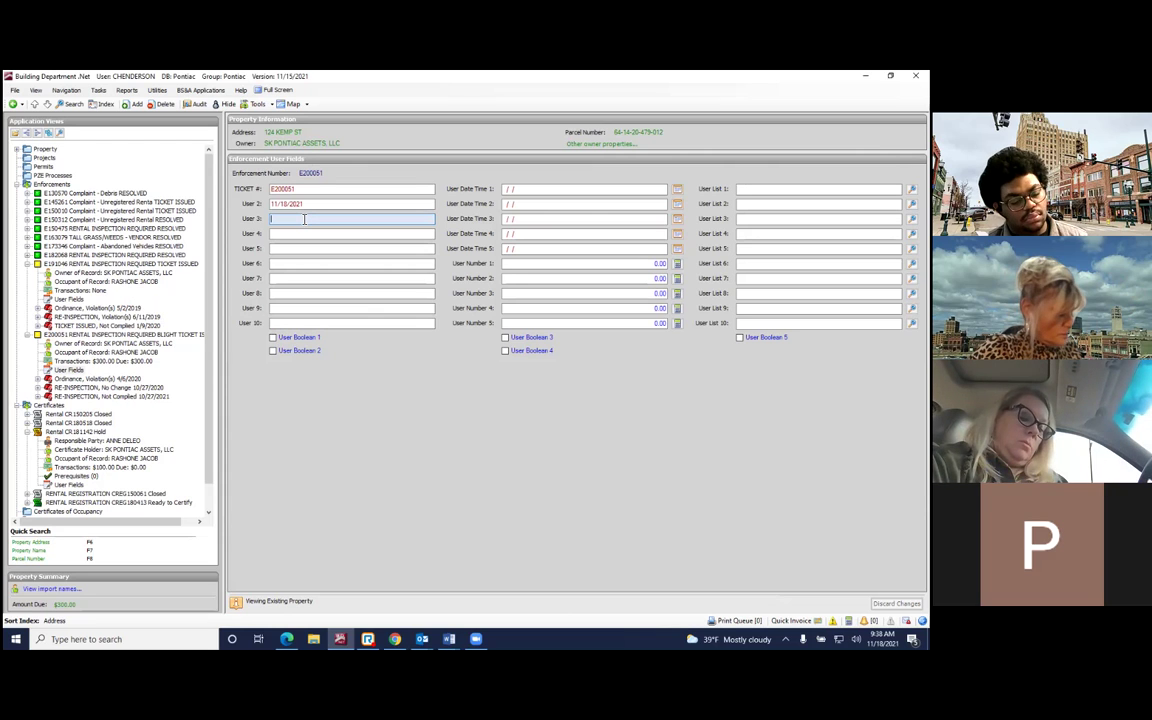
{"action": "type", "text": "309"}
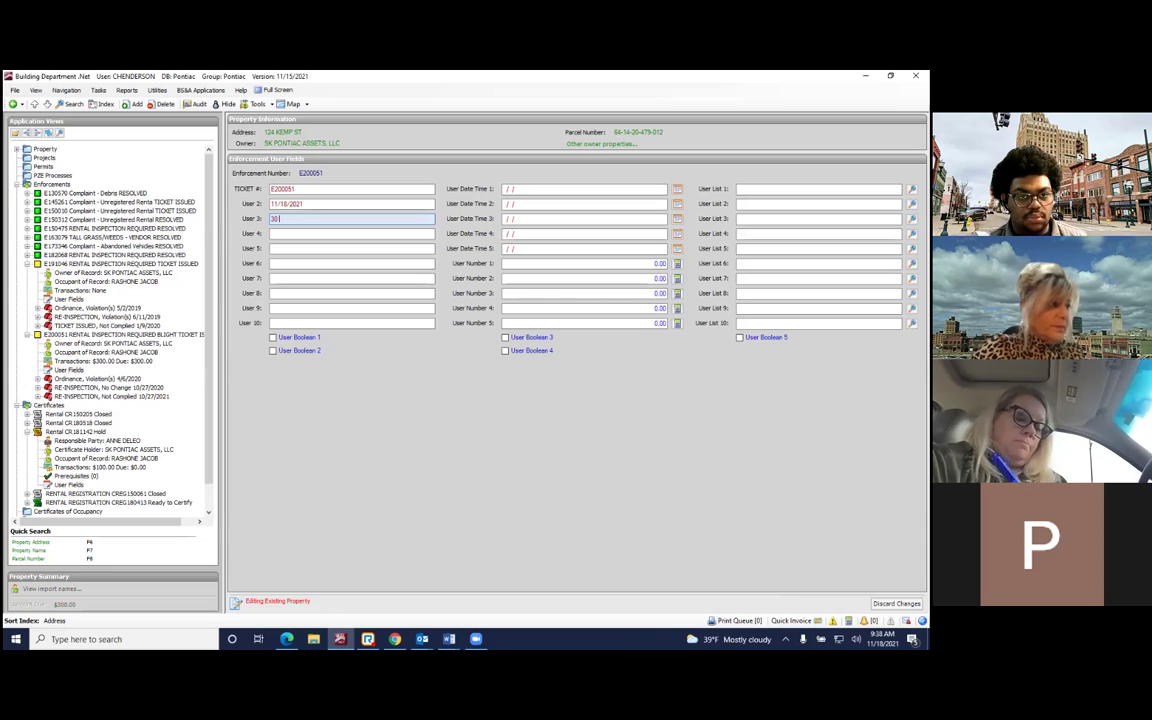
{"action": "key", "text": "BackSpace"}
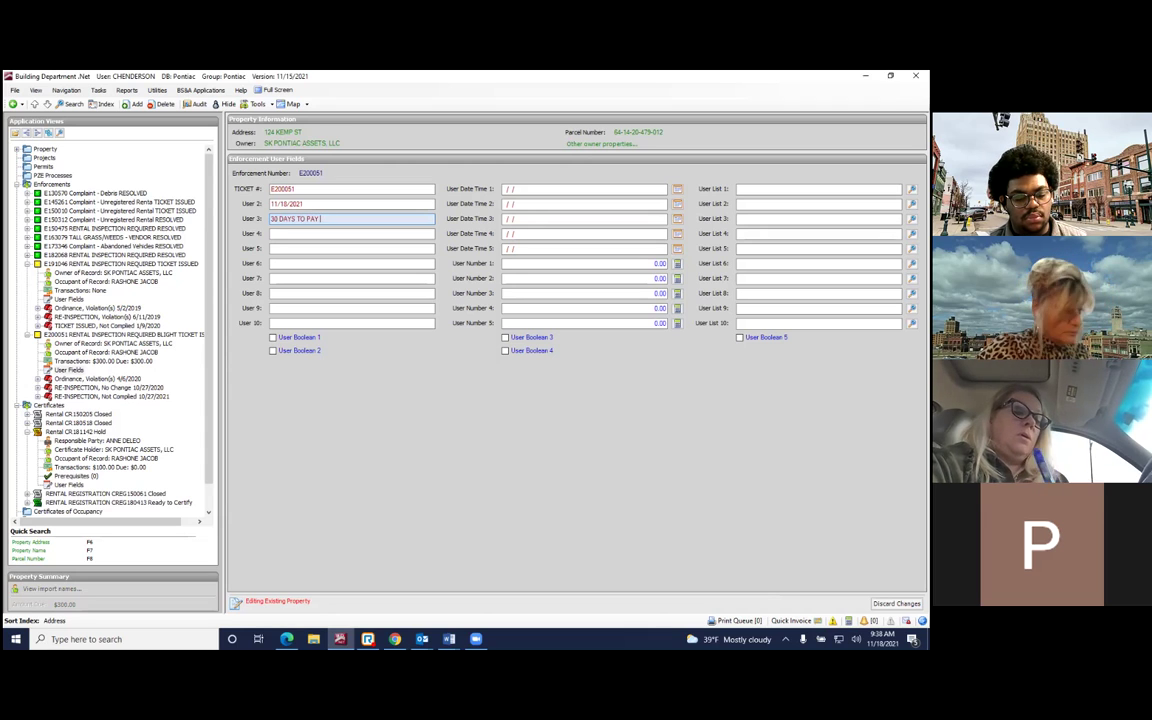
{"action": "type", "text": "300$"}
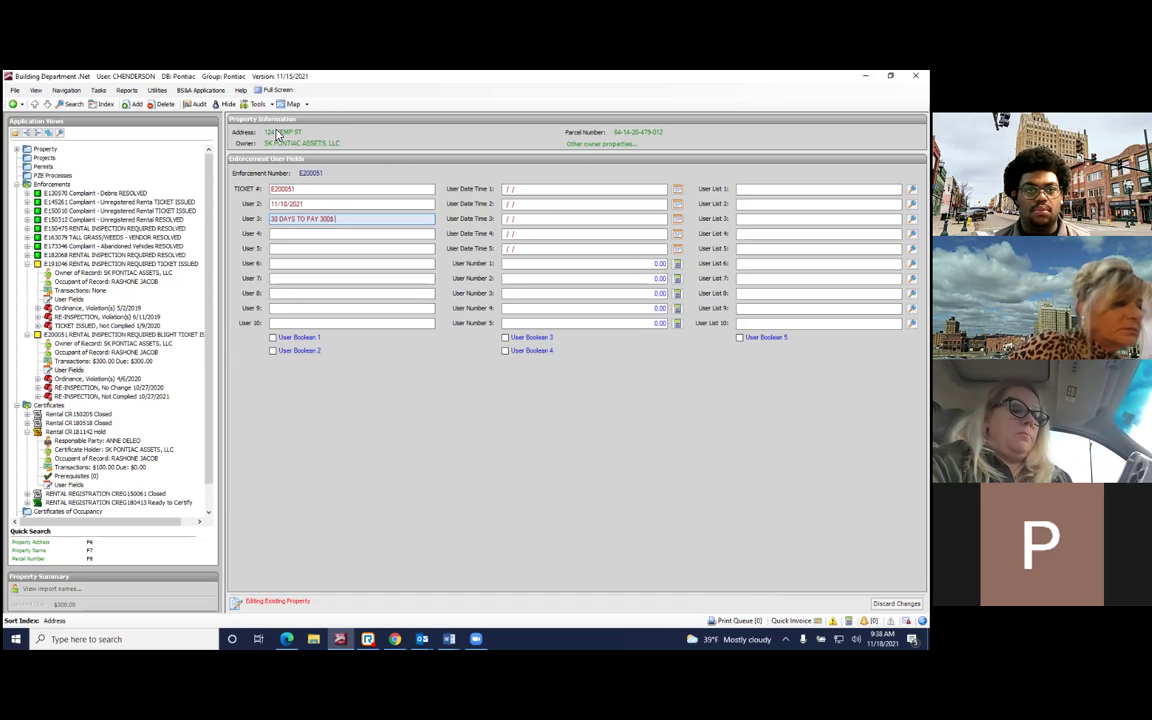
{"action": "key", "text": "F6"}
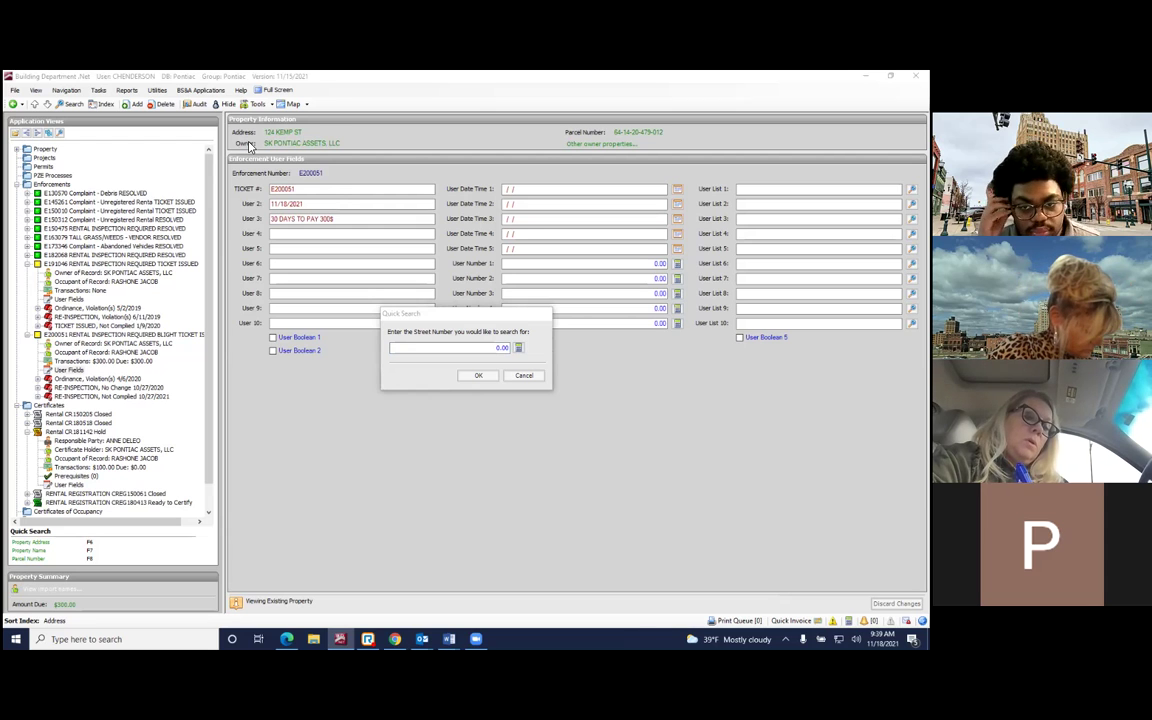
{"action": "left_click", "coordinate": [505, 347]}
{"action": "type", "text": "140"}
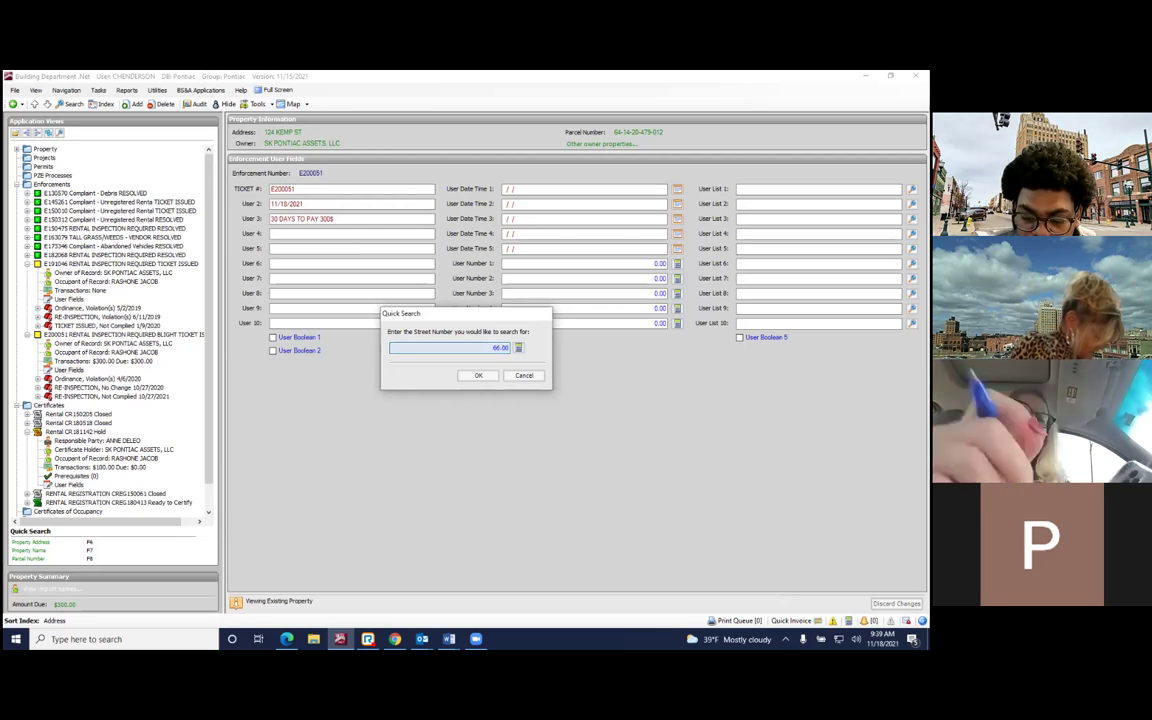
{"action": "key", "text": "Return"}
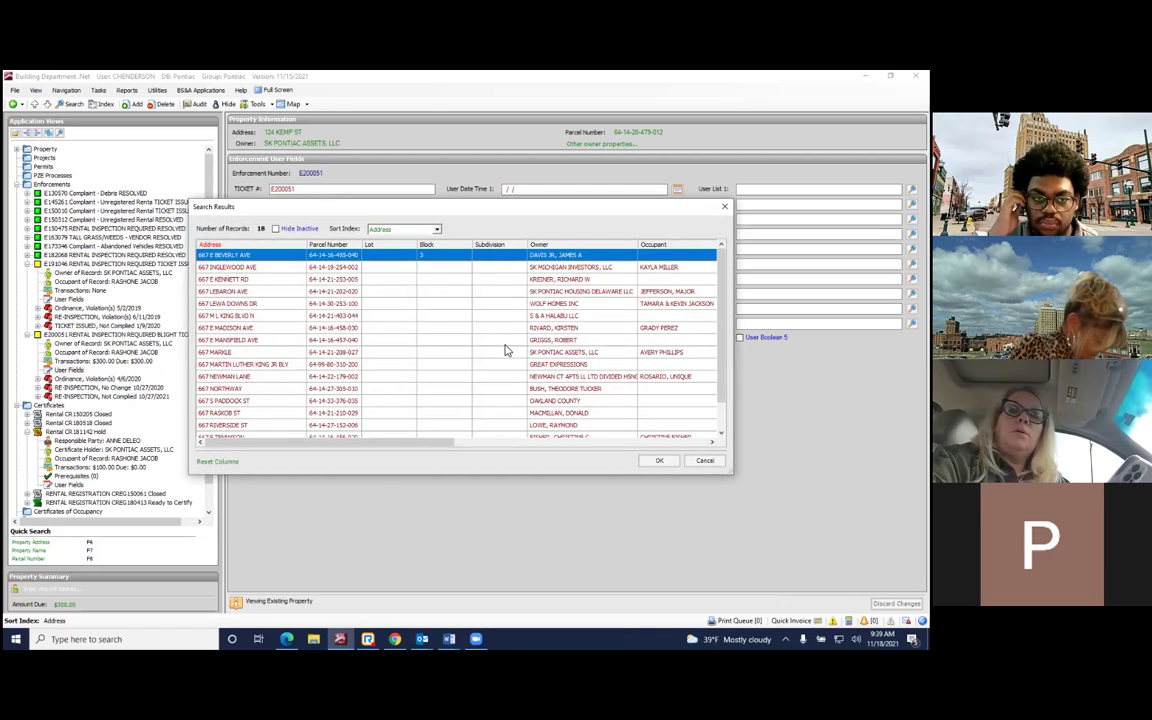
{"action": "scroll", "coordinate": [505, 347], "scroll_direction": "down", "scroll_amount": 1}
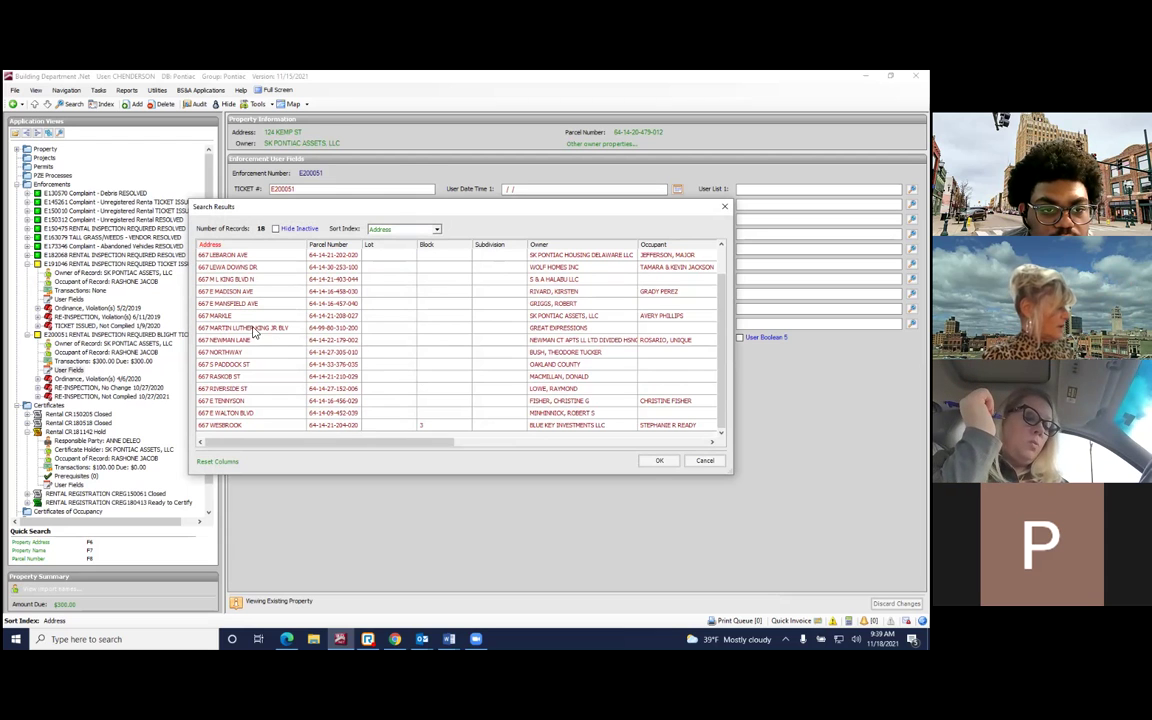
{"action": "double_click", "coordinate": [249, 317]}
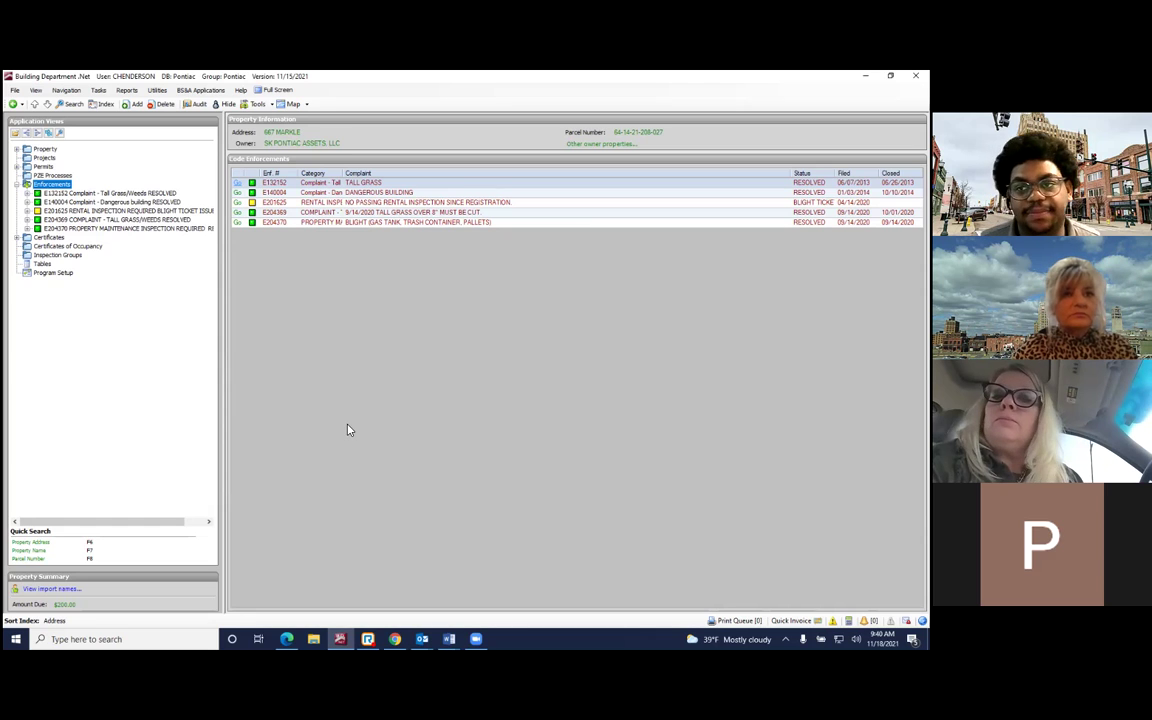
- Expand the property's certificates and open blight-ticket enforcement case E201625
{"action": "left_click", "coordinate": [17, 238]}
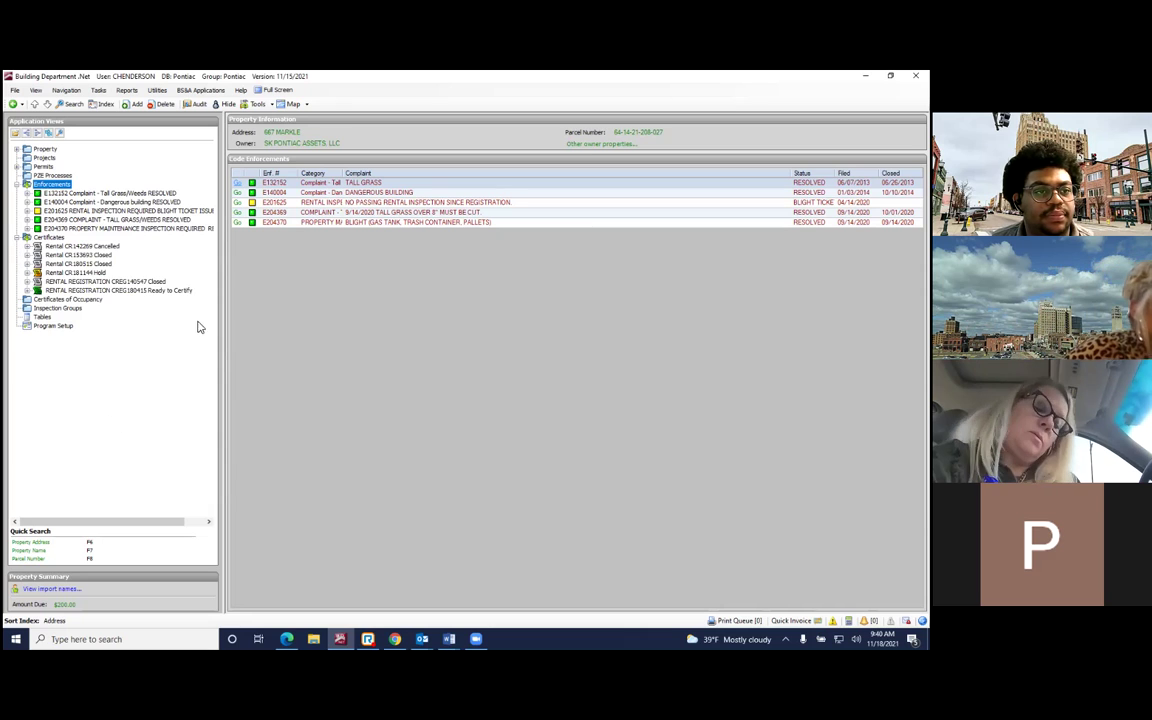
{"action": "left_click", "coordinate": [152, 229]}
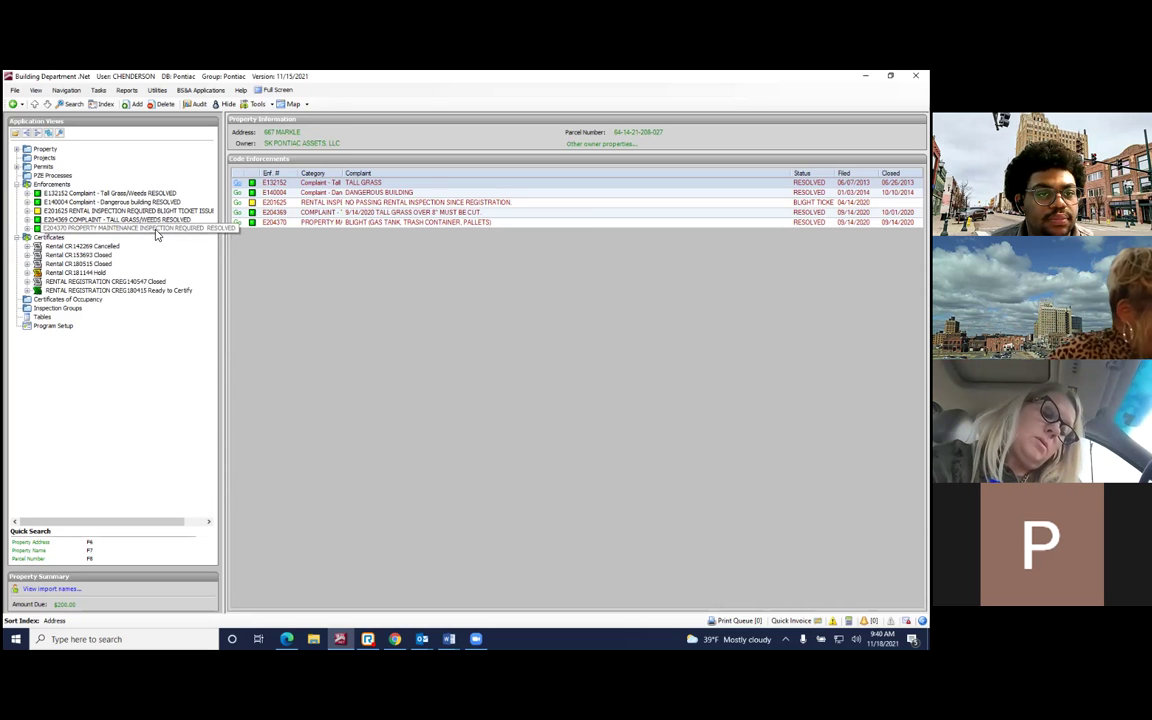
{"action": "left_click", "coordinate": [100, 211]}
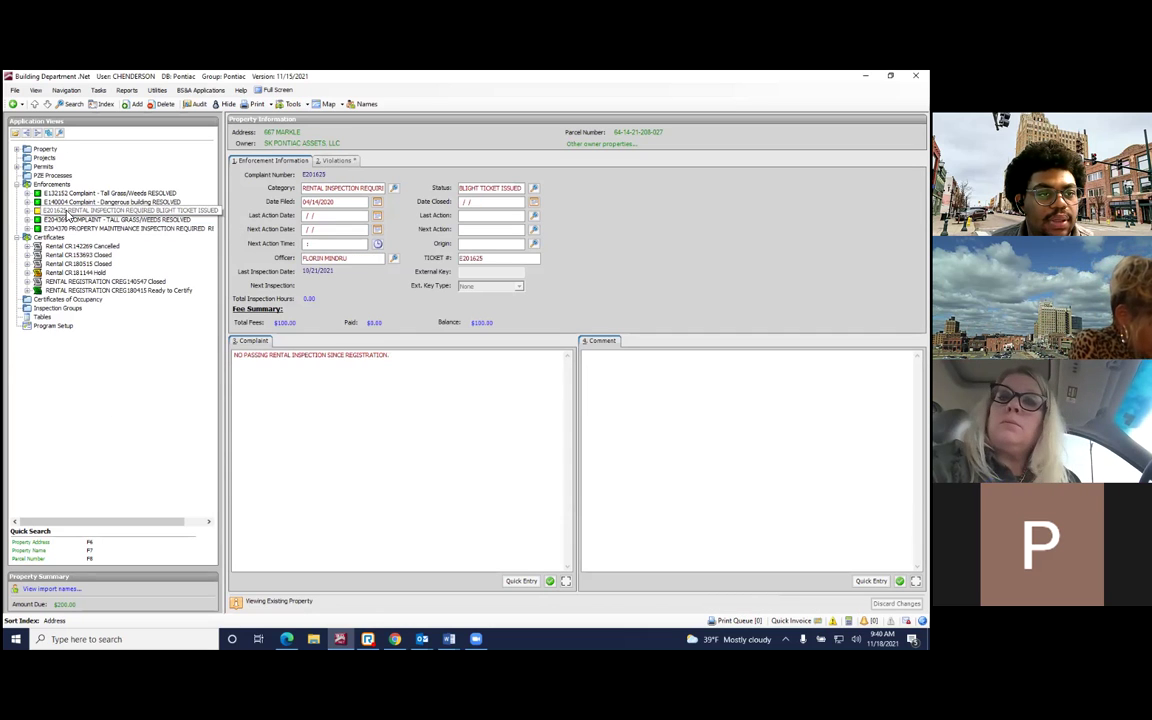
- Review case E201625, certificate CR181144 and registration CREG180415, then open E201625's User Fields
{"action": "left_click", "coordinate": [30, 211]}
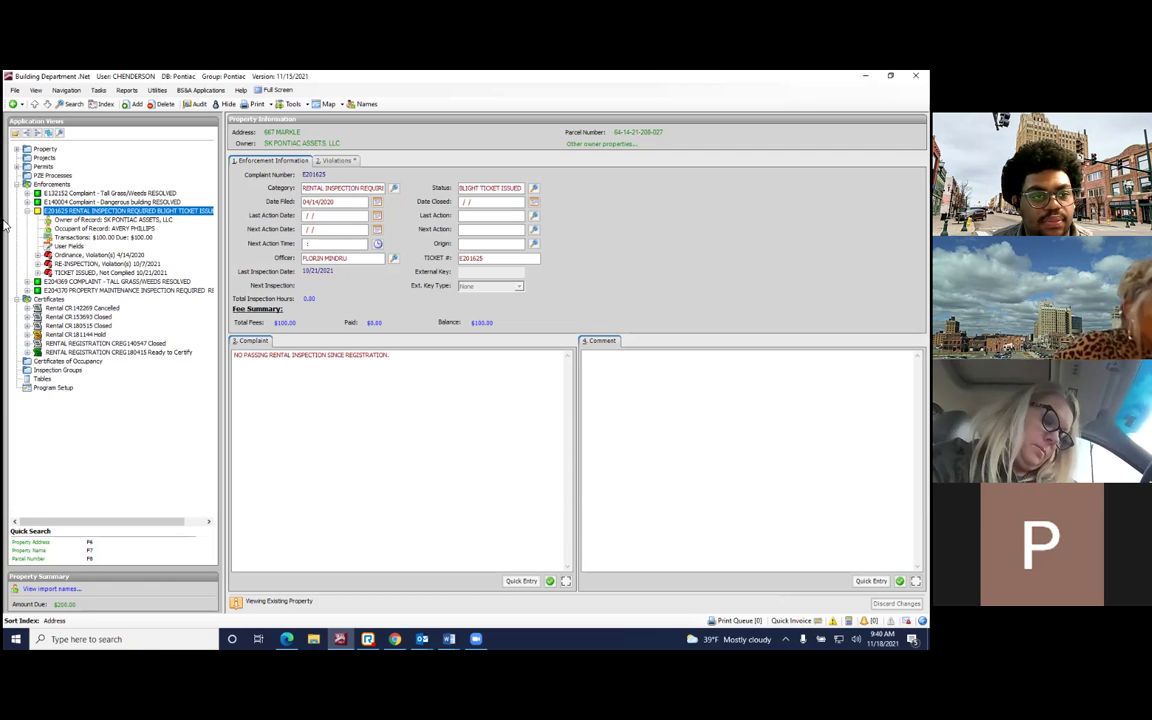
{"action": "left_click", "coordinate": [28, 334]}
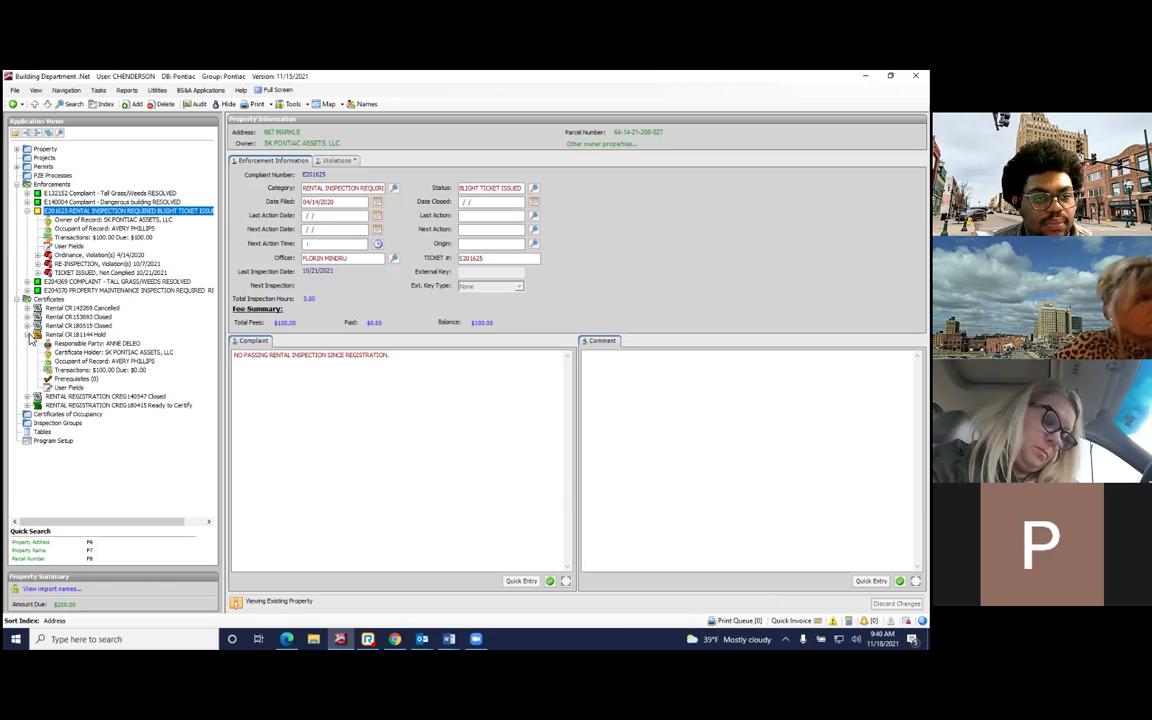
{"action": "left_click", "coordinate": [27, 405]}
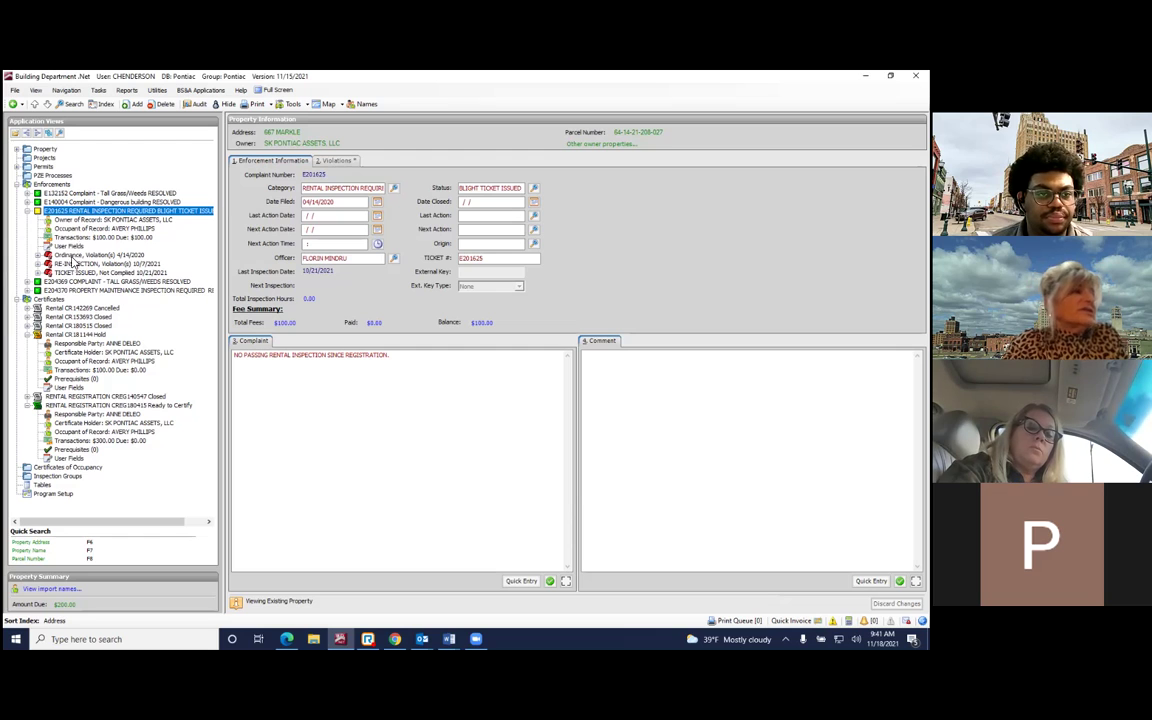
{"action": "left_click", "coordinate": [68, 245]}
- Enter '100$ ASSESS 30 DAYS TO PAY AND FOR THE INSPECTION' in User 3, fixing the misspelling
{"action": "left_click", "coordinate": [323, 220]}
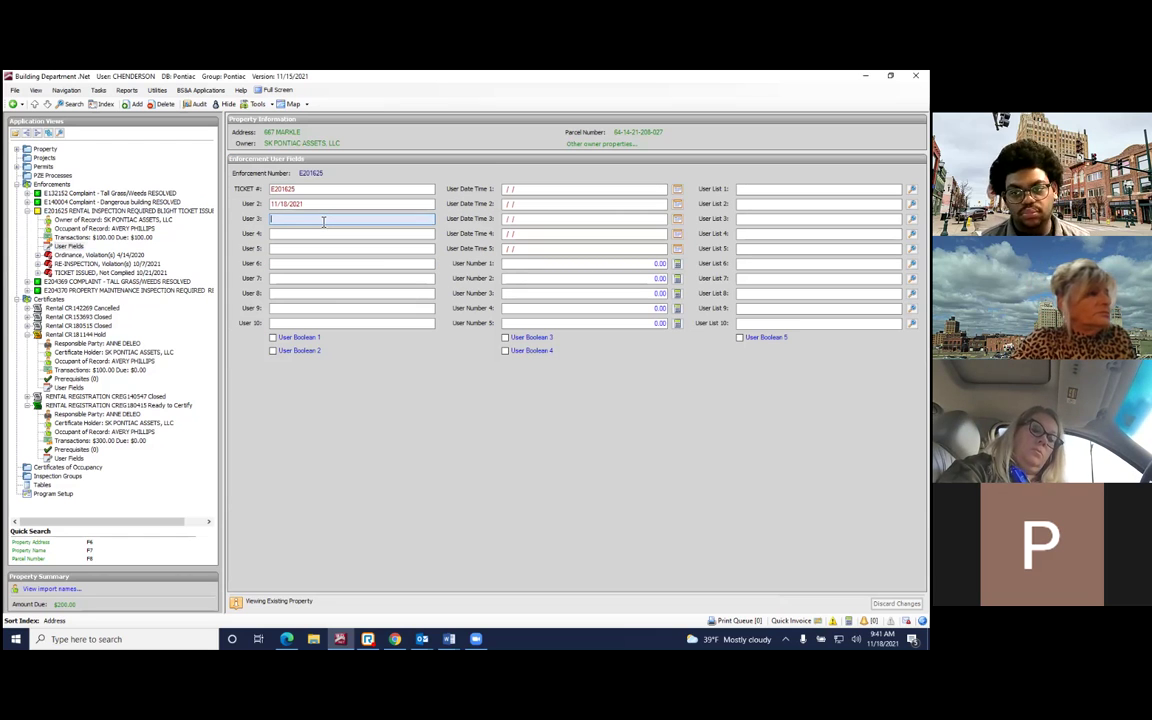
{"action": "type", "text": "1005"}
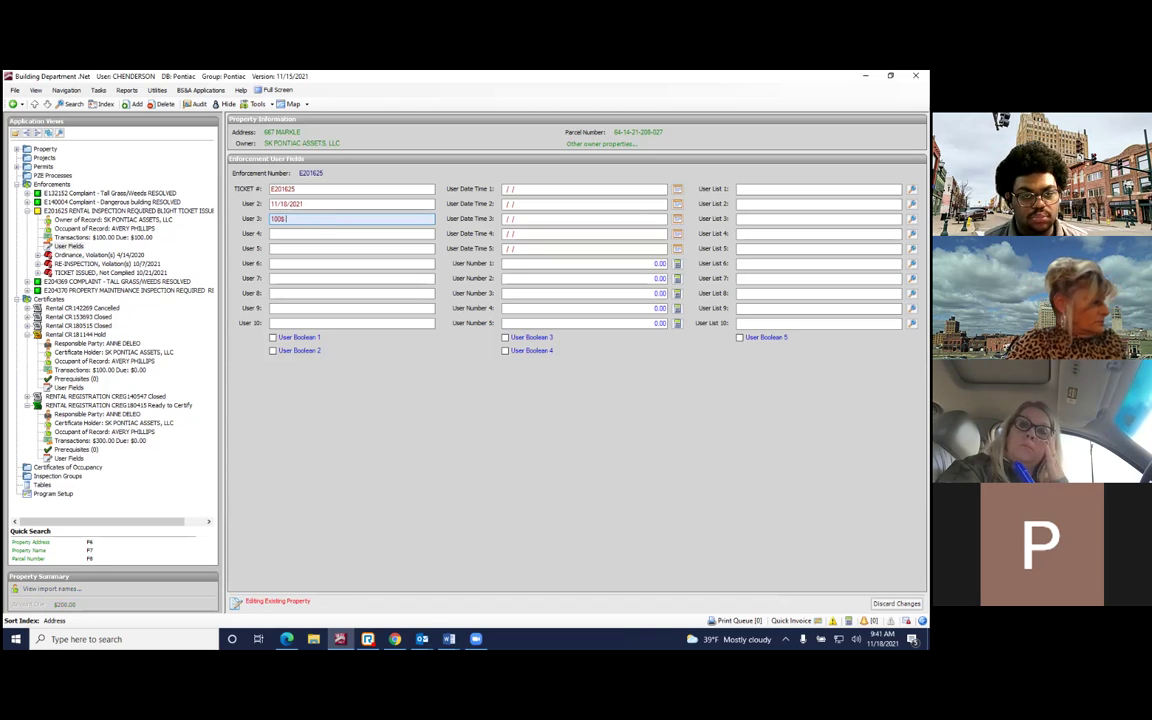
{"action": "type", "text": " ASSESS"}
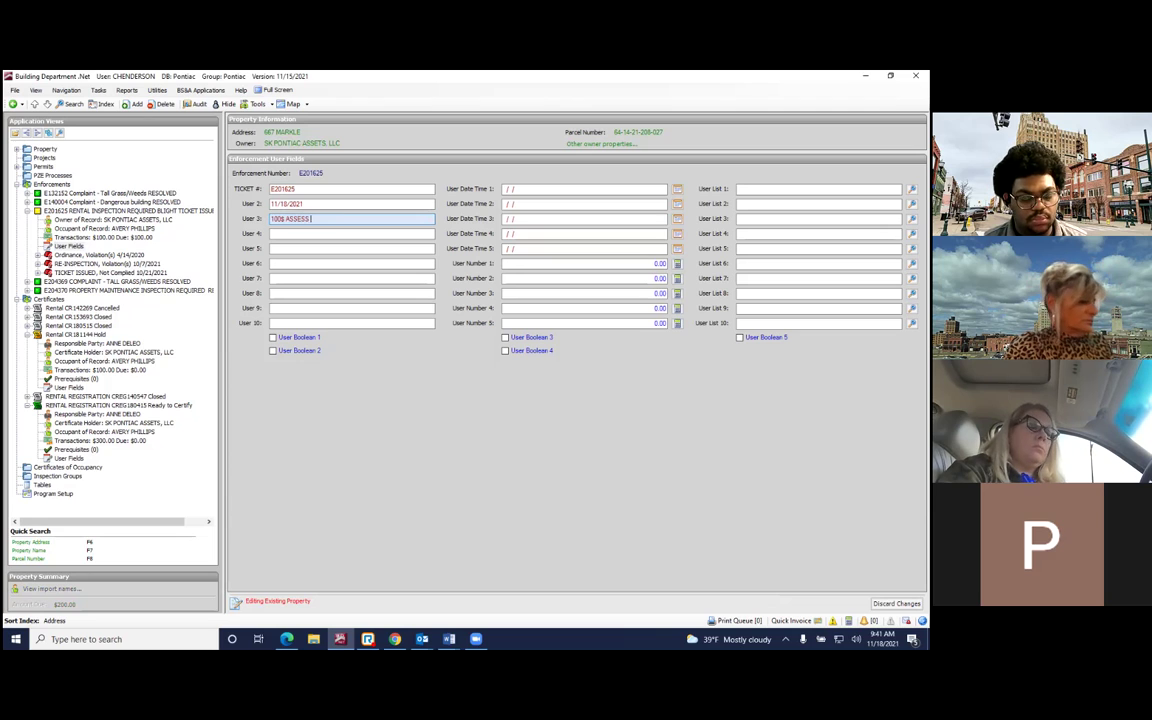
{"action": "type", "text": " 30 DAYS "}
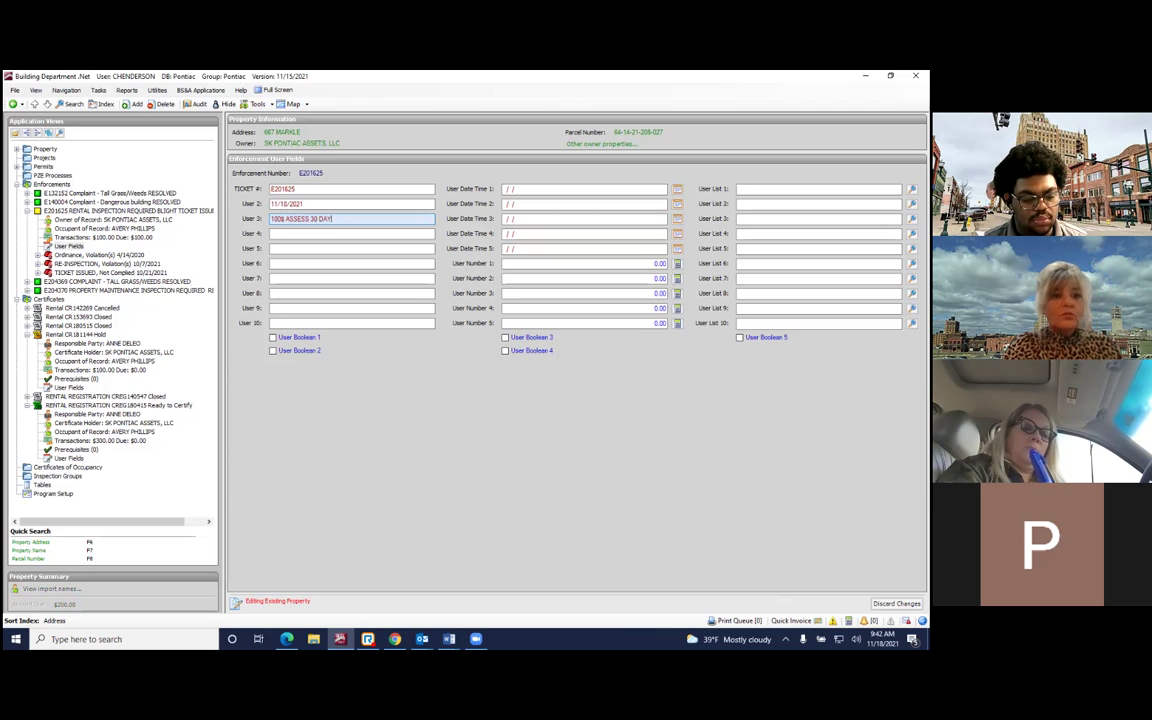
{"action": "type", "text": "TO P"}
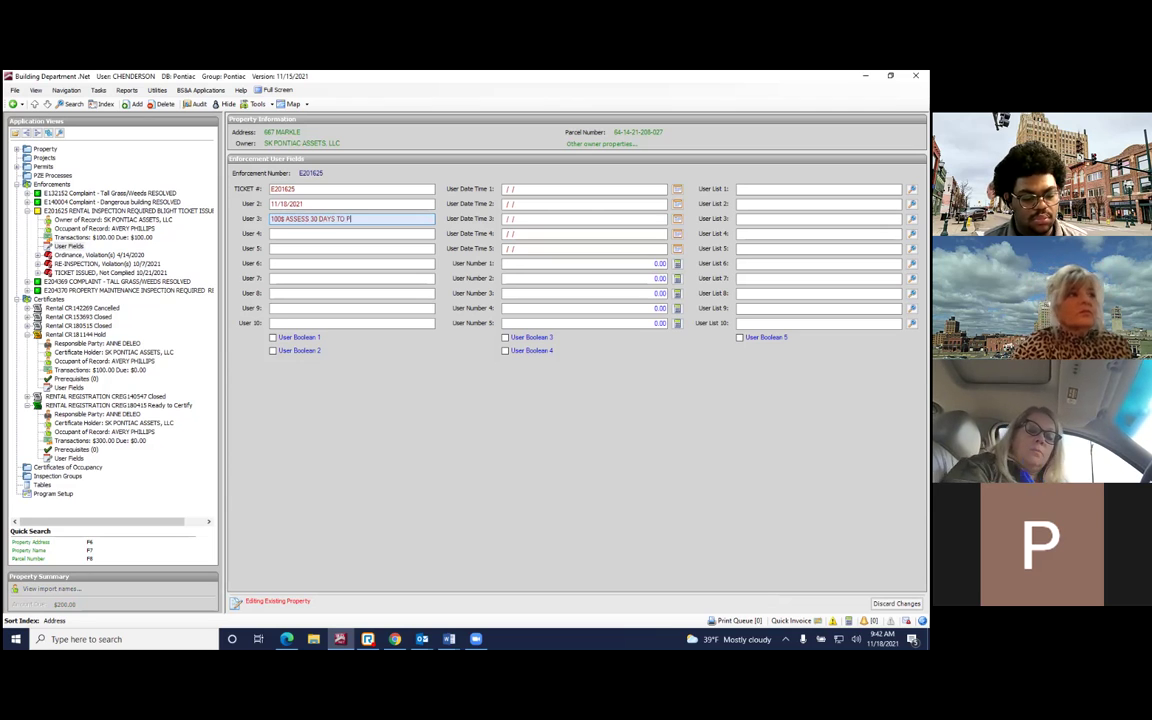
{"action": "type", "text": "AY"}
{"action": "type", "text": " AND "}
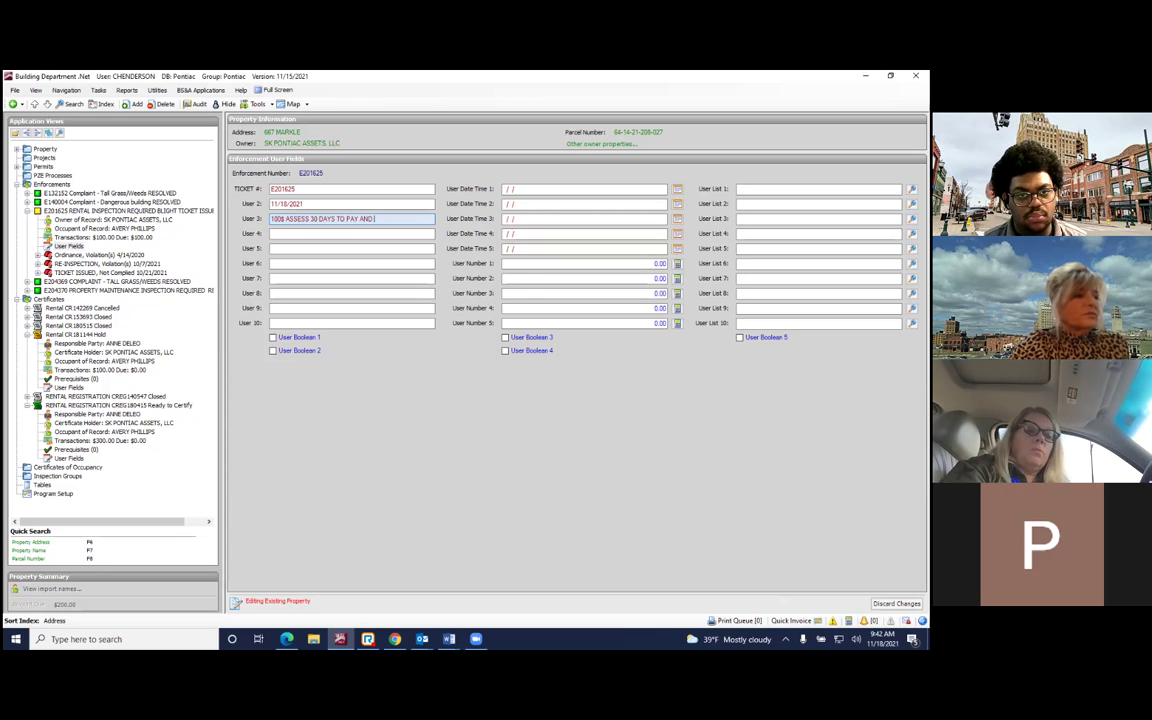
{"action": "type", "text": "FOR THE INSPECION"}
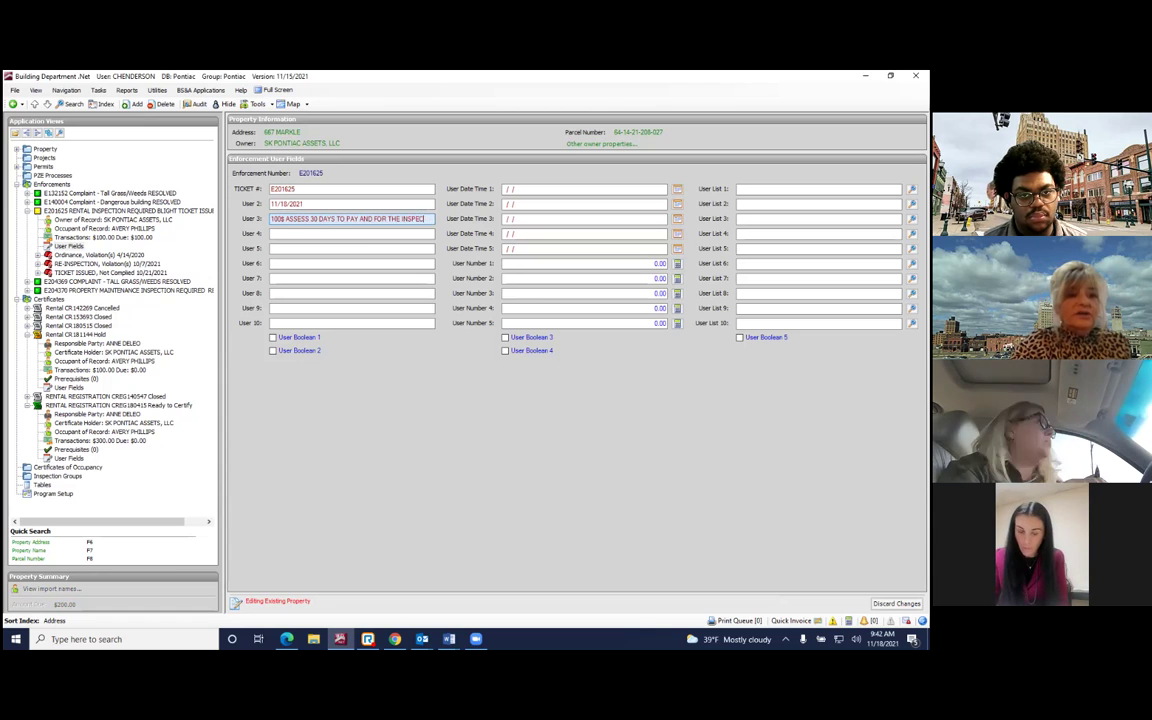
{"action": "key", "text": "Left"}
{"action": "key", "text": "Left"}
{"action": "key", "text": "Left"}
{"action": "type", "text": "T"}
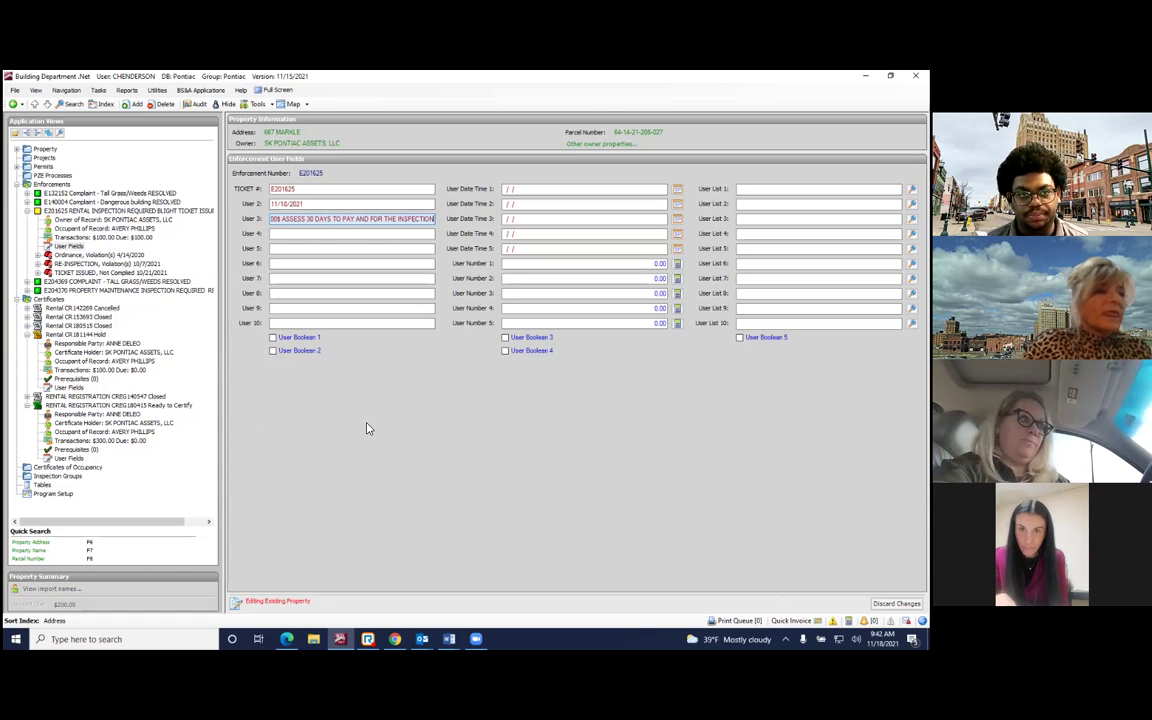
{"action": "left_click", "coordinate": [530, 188]}
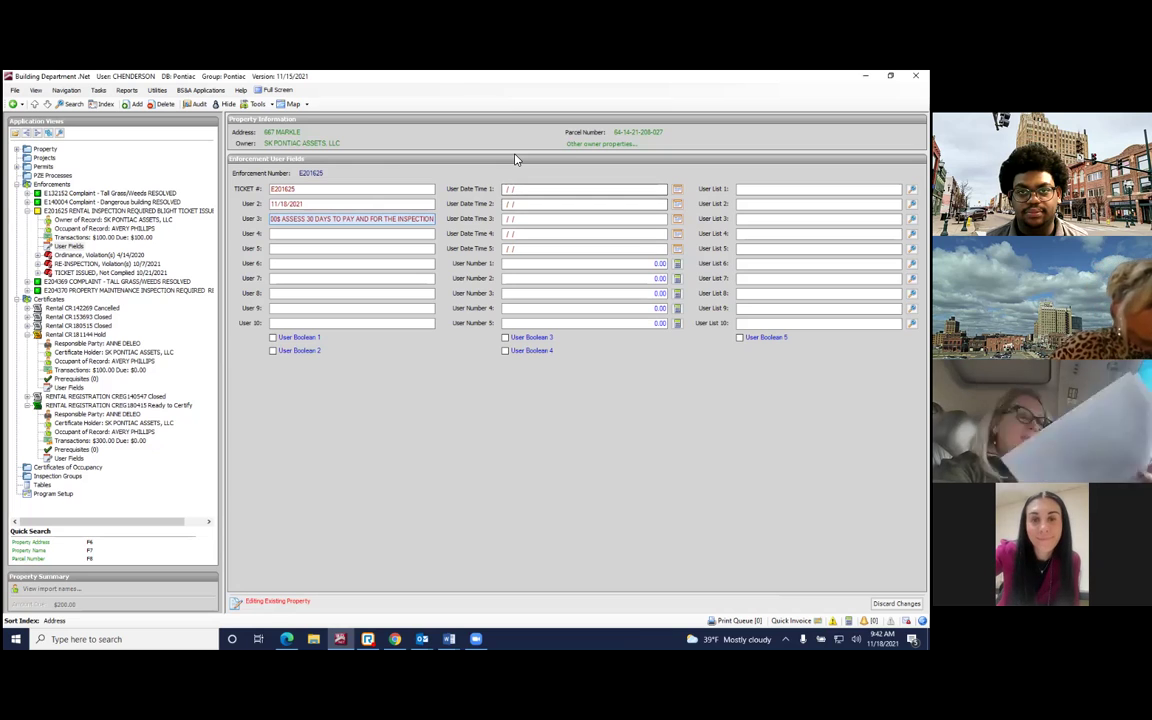
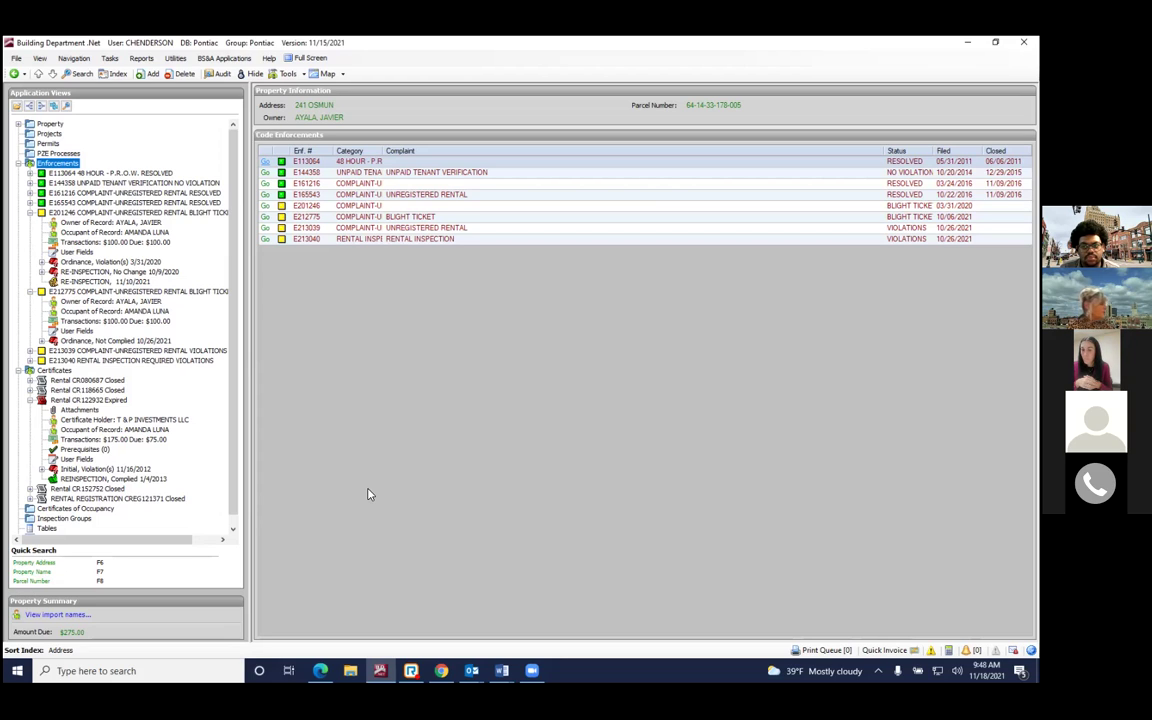
- Bring the Property Gateway page to the front in a maximized Chrome and clear its search box
{"action": "left_click", "coordinate": [441, 670]}
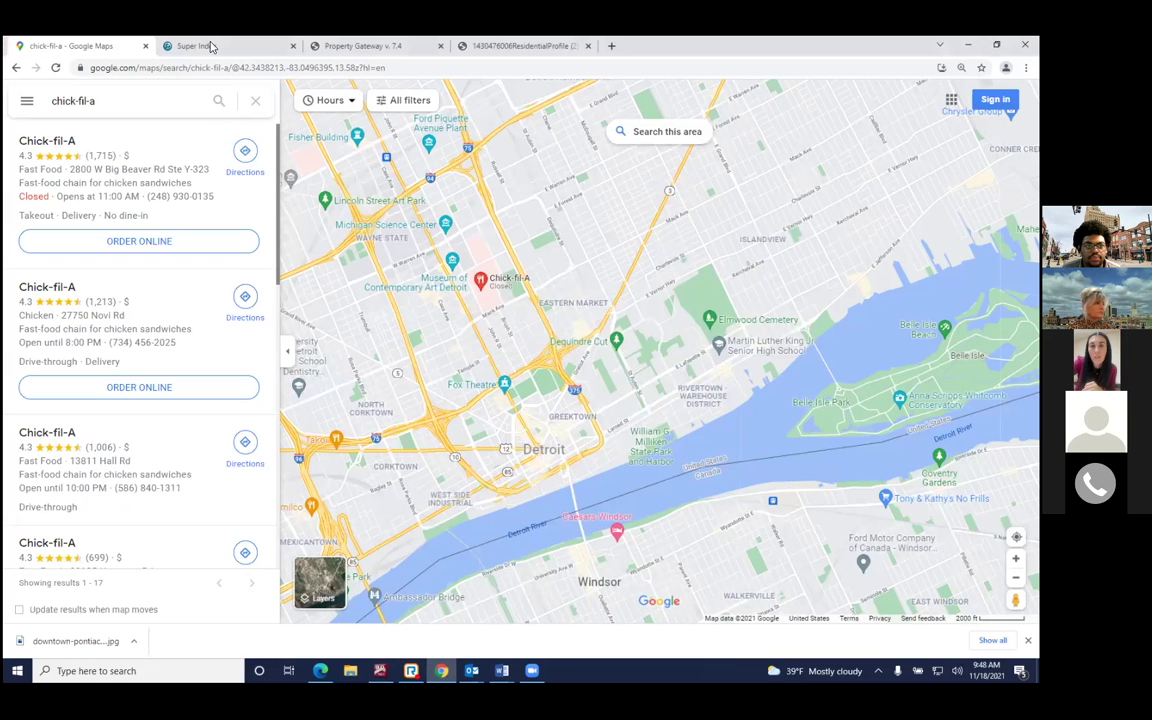
{"action": "key", "text": "ctrl+Tab"}
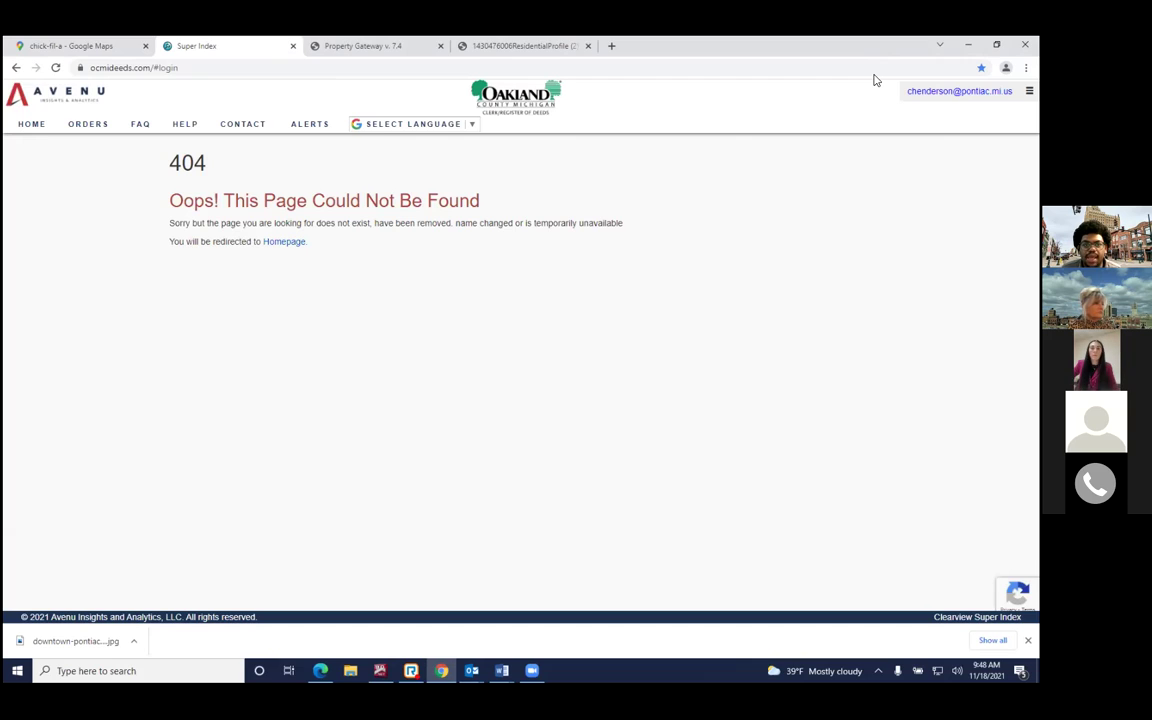
{"action": "key", "text": "super+Down"}
{"action": "left_click", "coordinate": [405, 178]}
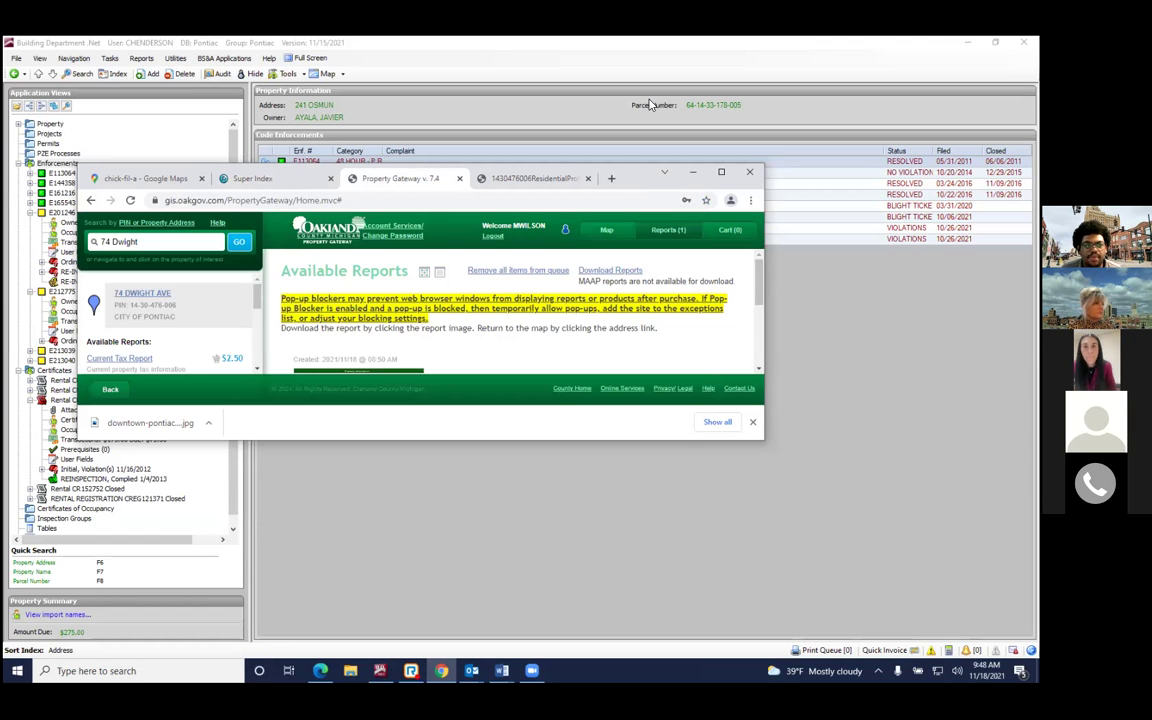
{"action": "key", "text": "super+Up"}
{"action": "key", "text": "BackSpace"}
{"action": "key", "text": "BackSpace"}
{"action": "key", "text": "BackSpace"}
{"action": "key", "text": "BackSpace"}
{"action": "key", "text": "BackSpace"}
{"action": "key", "text": "BackSpace"}
{"action": "key", "text": "BackSpace"}
{"action": "key", "text": "BackSpace"}
{"action": "key", "text": "BackSpace"}
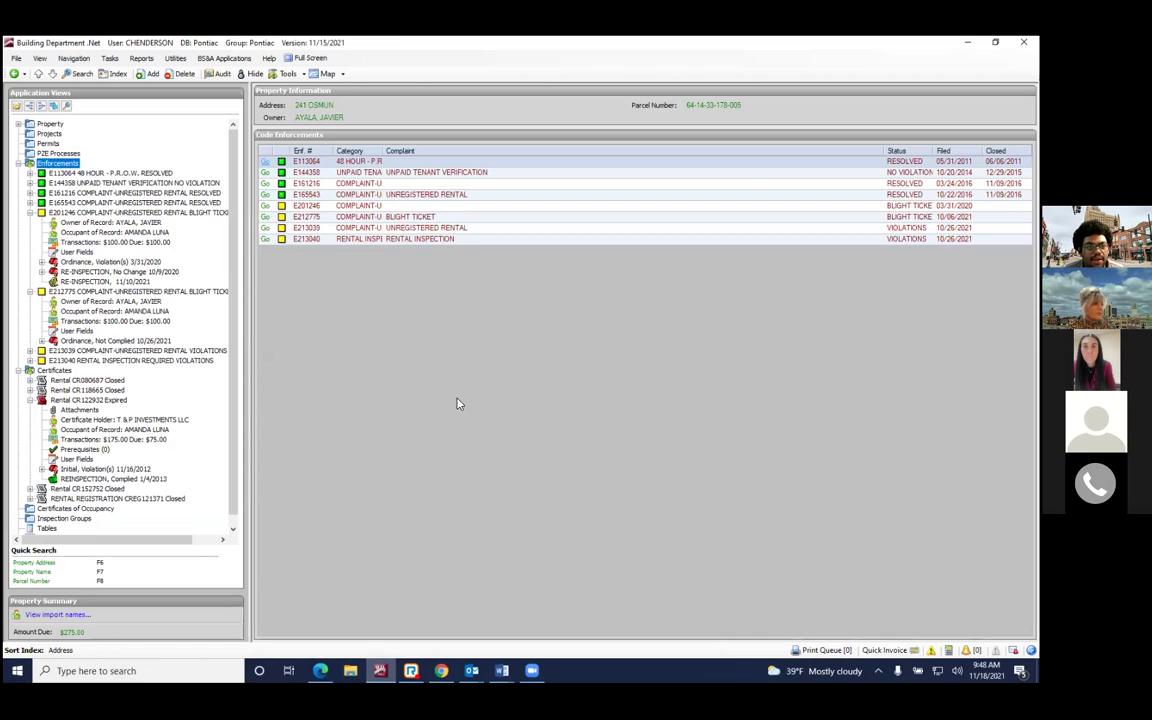
{"action": "right_click", "coordinate": [327, 111]}
{"action": "left_click", "coordinate": [344, 113]}
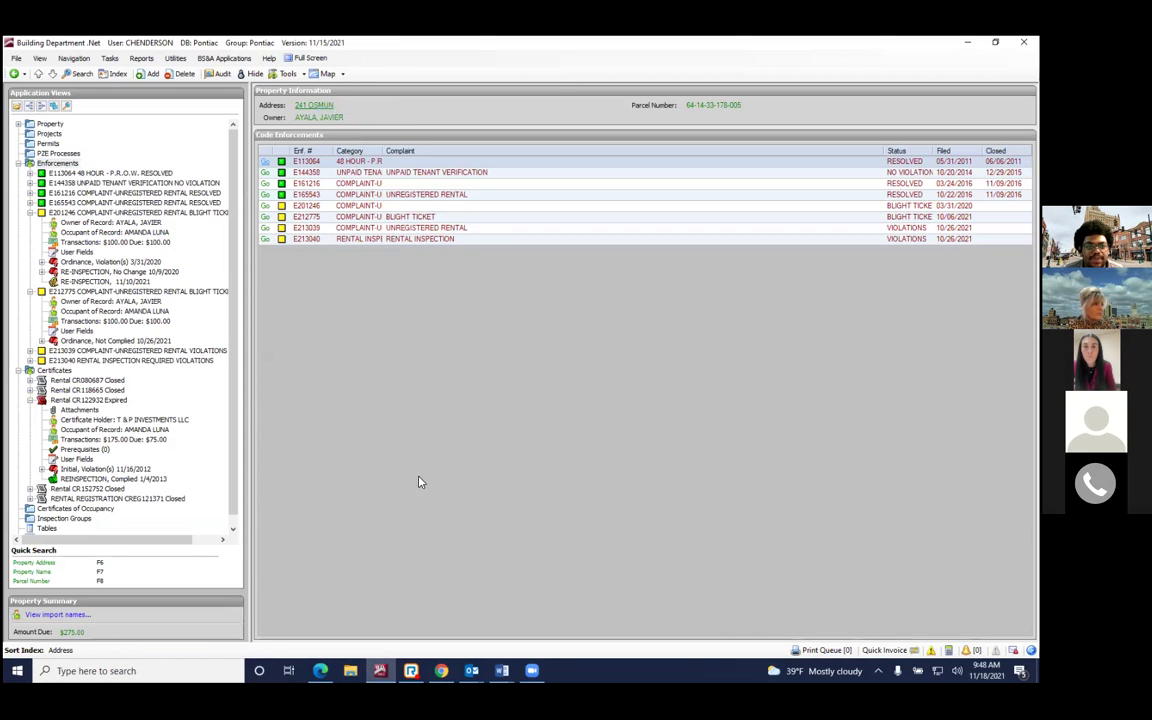
{"action": "key", "text": "alt+Tab"}
{"action": "key", "text": "ctrl+v"}
{"action": "key", "text": "Return"}
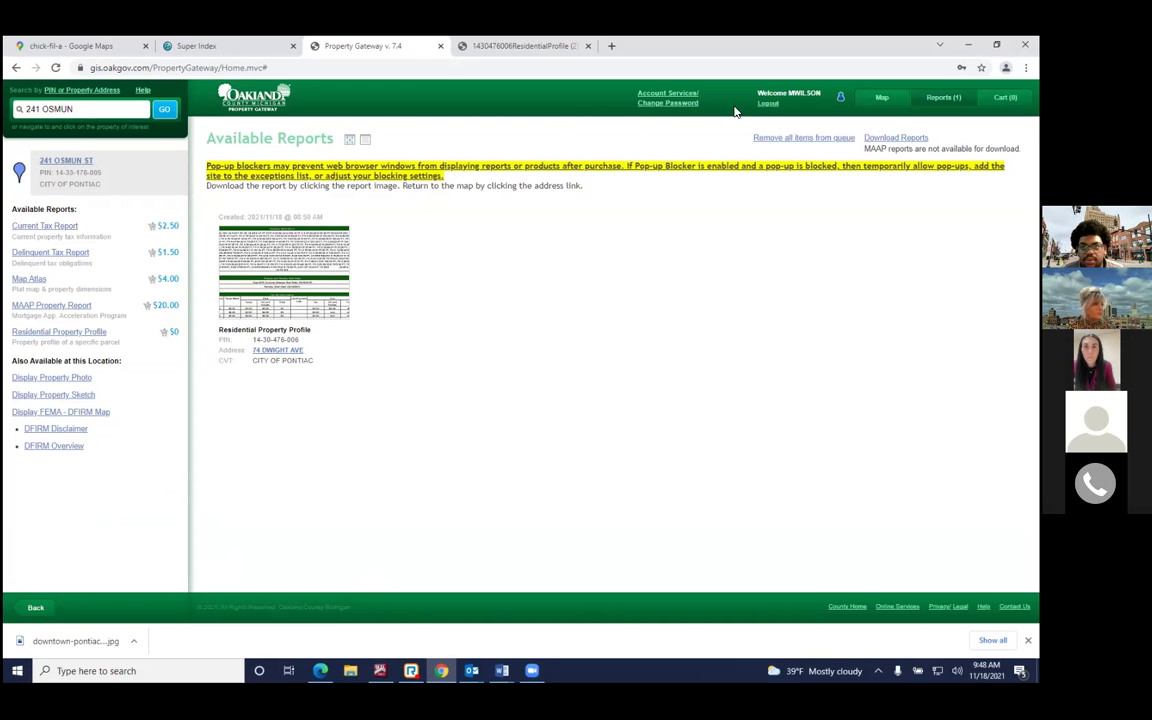
- Add the Residential Property Profile report to the cart and reset the expired session
{"action": "left_click", "coordinate": [61, 337]}
{"action": "left_click", "coordinate": [629, 483]}
{"action": "left_click", "coordinate": [627, 139]}
{"action": "left_click", "coordinate": [580, 162]}
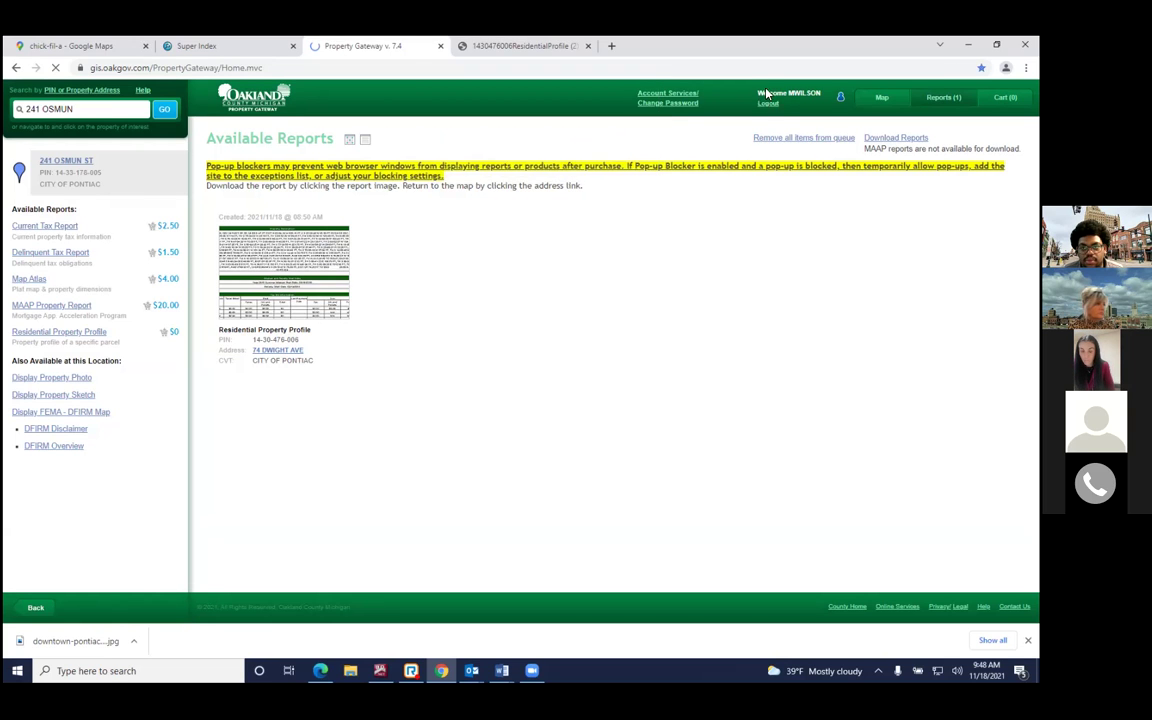
{"action": "left_click", "coordinate": [783, 100]}
{"action": "left_click", "coordinate": [786, 126]}
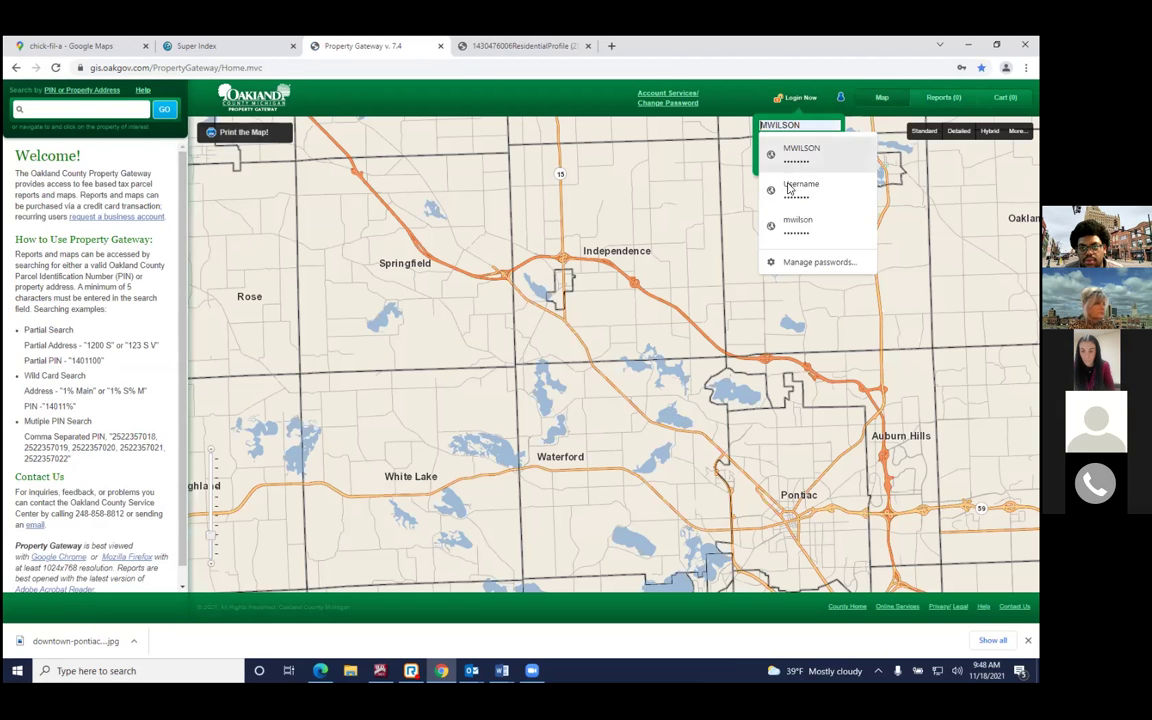
{"action": "left_click", "coordinate": [801, 150]}
{"action": "left_click", "coordinate": [822, 166]}
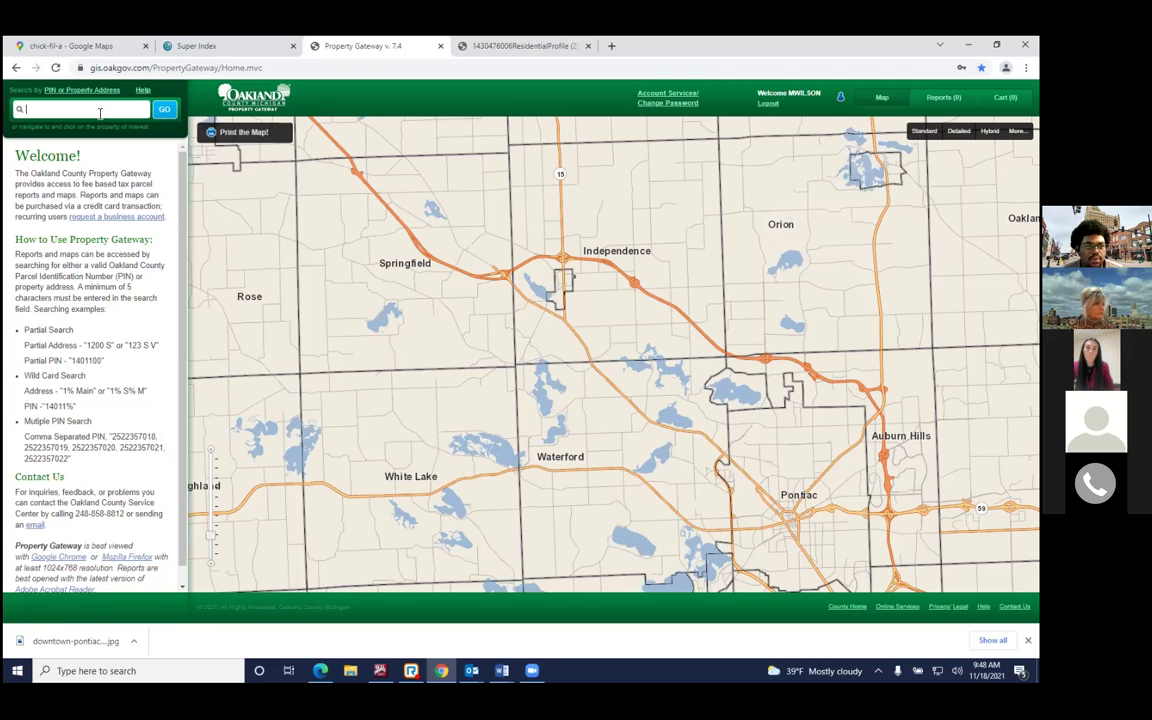
{"action": "key", "text": "Return"}
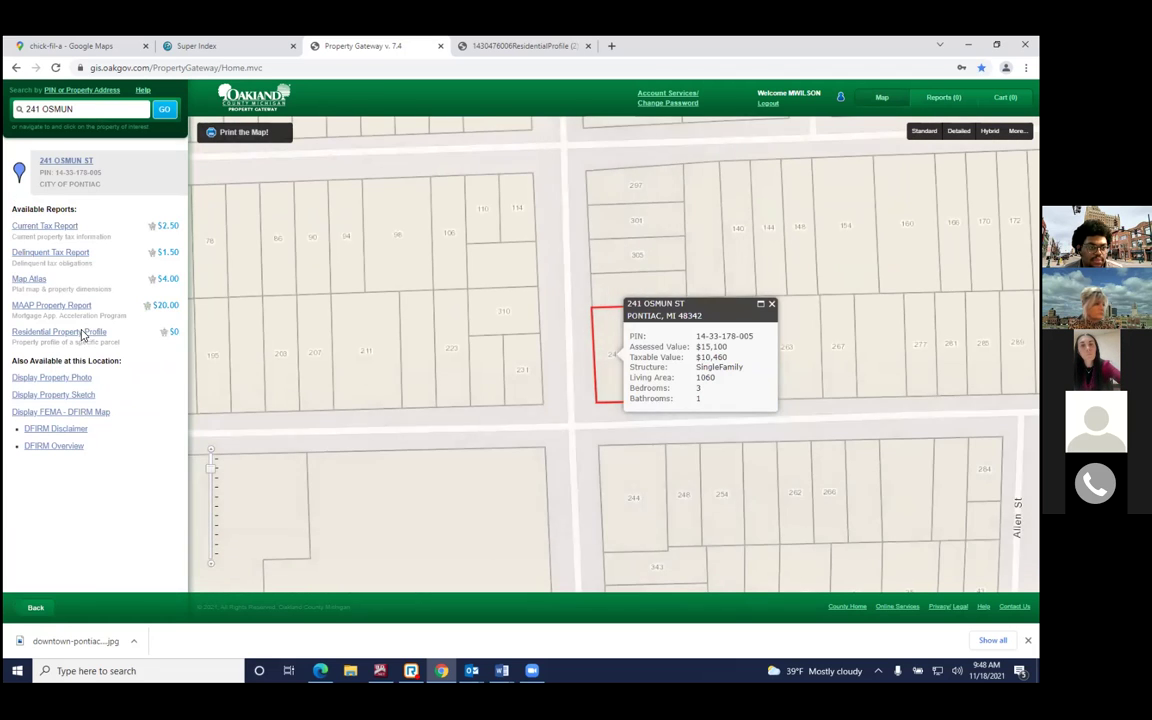
{"action": "left_click", "coordinate": [85, 333]}
{"action": "left_click", "coordinate": [641, 488]}
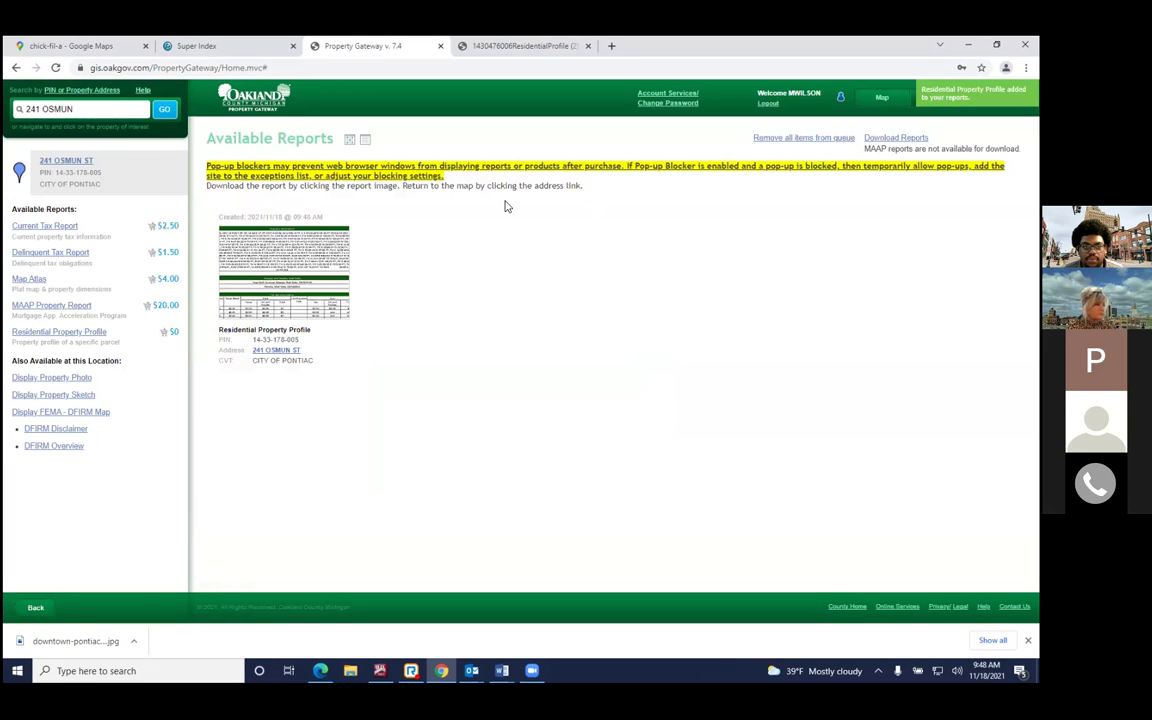
{"action": "left_click", "coordinate": [333, 278]}
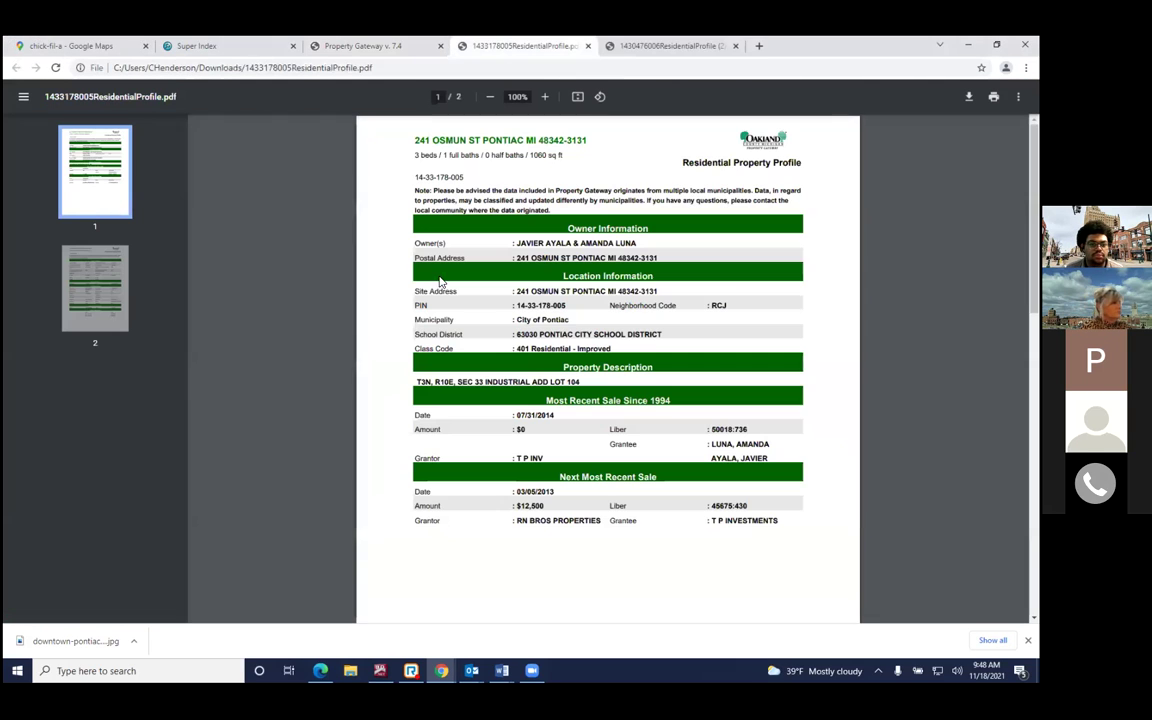
{"action": "scroll", "coordinate": [452, 310], "scroll_direction": "down", "scroll_amount": 5}
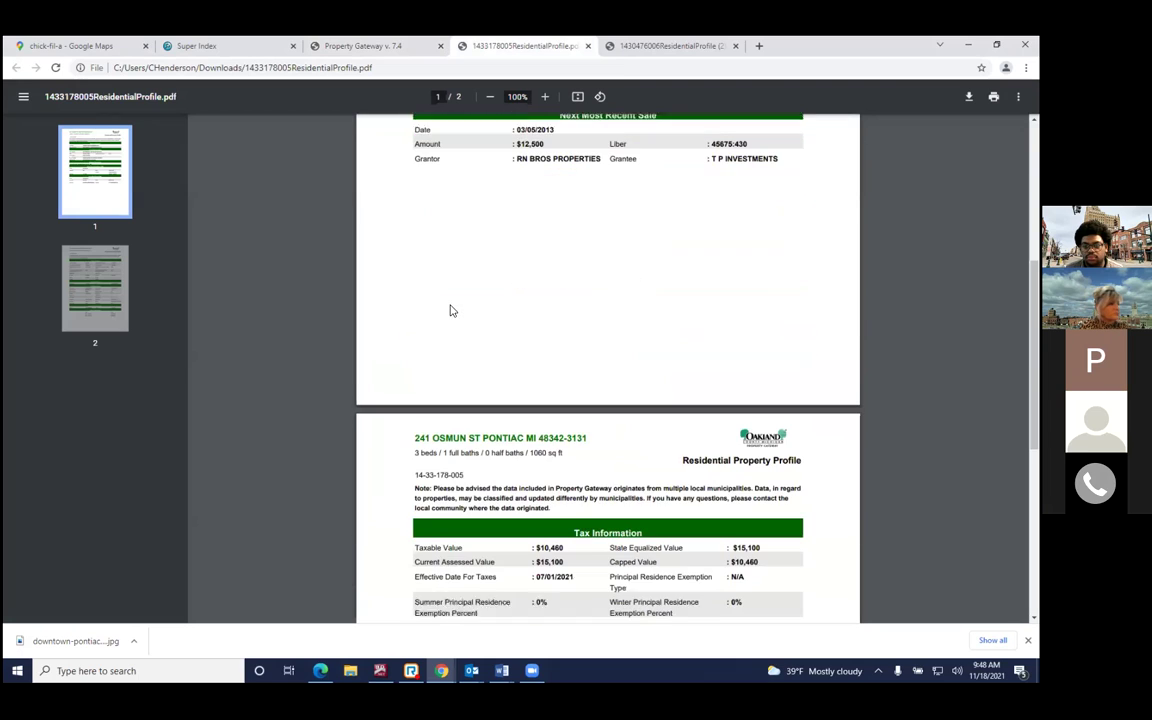
{"action": "scroll", "coordinate": [461, 316], "scroll_direction": "down", "scroll_amount": 3}
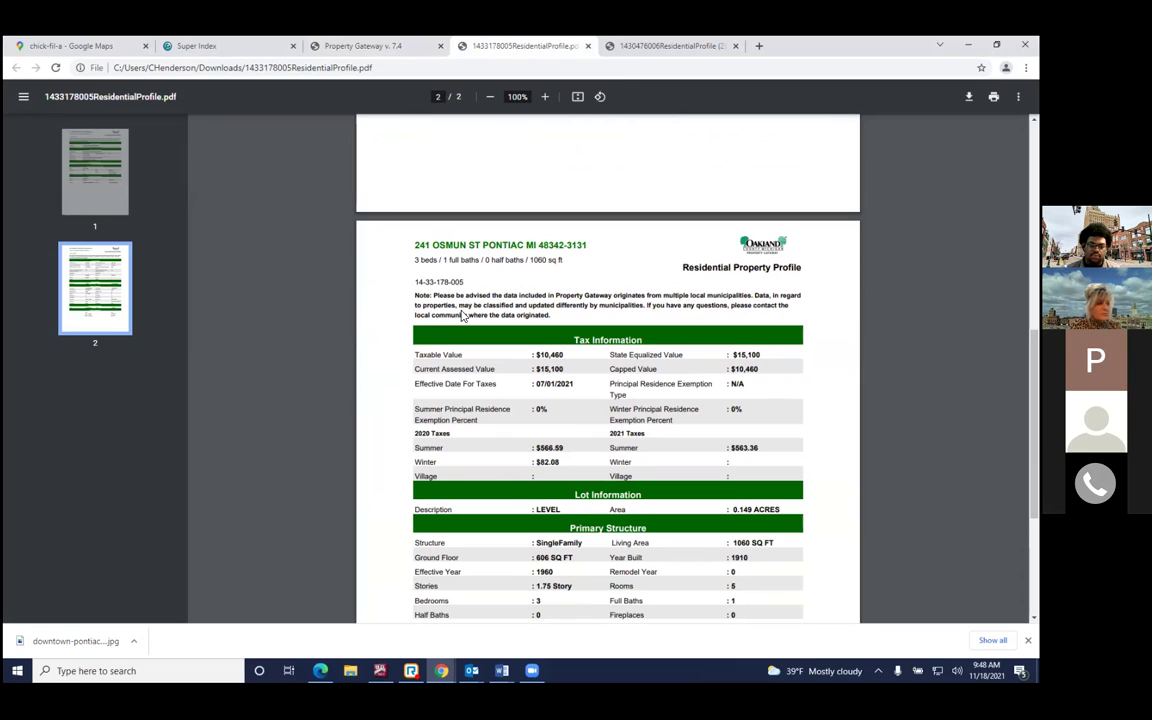
{"action": "mouse_move", "coordinate": [380, 668]}
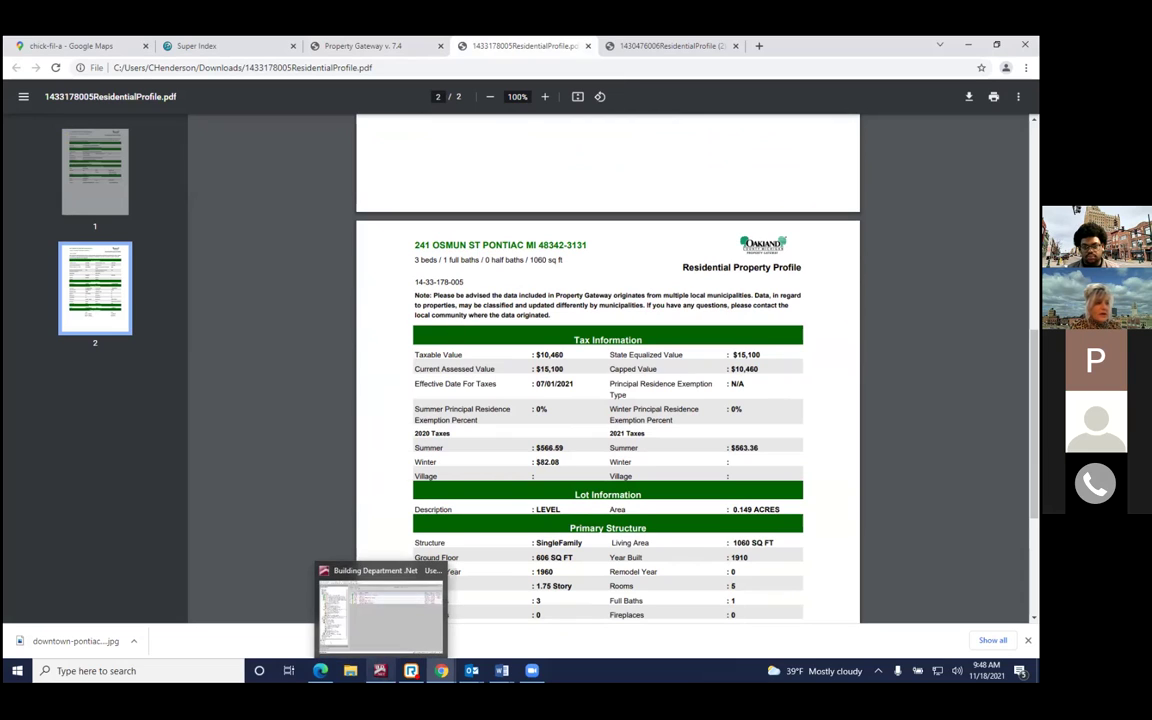
{"action": "left_click", "coordinate": [380, 608]}
{"action": "key", "text": "alt+Tab"}
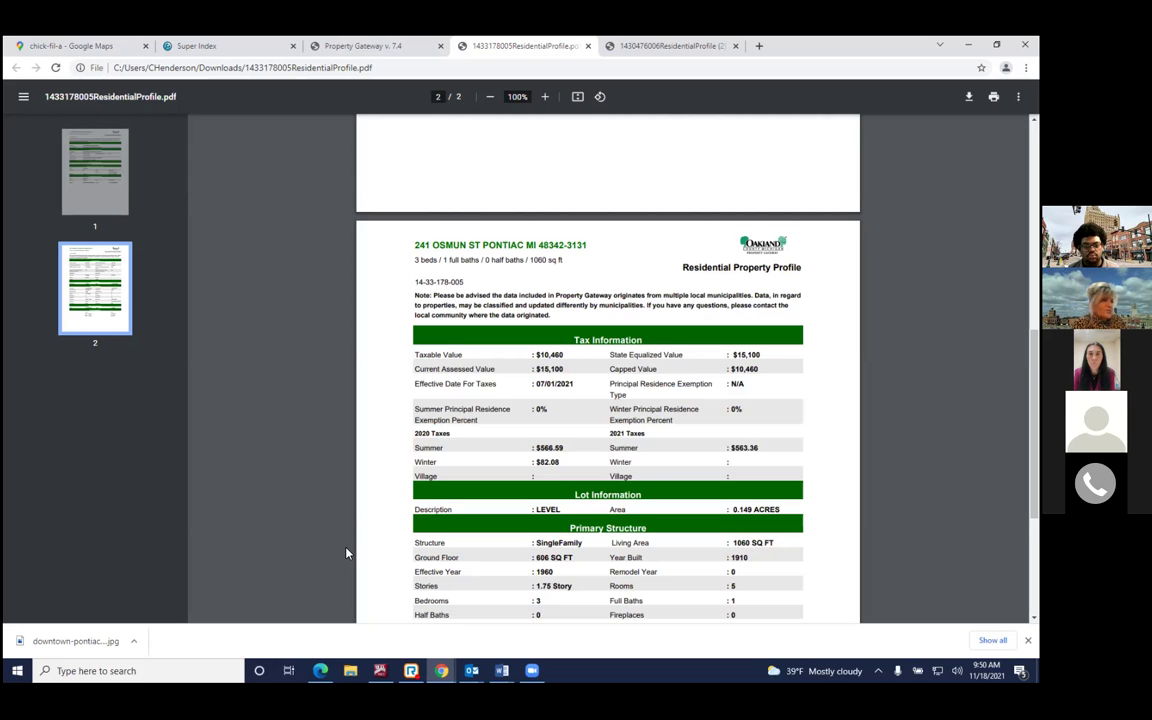
{"action": "mouse_move", "coordinate": [380, 670]}
{"action": "left_click", "coordinate": [352, 630]}
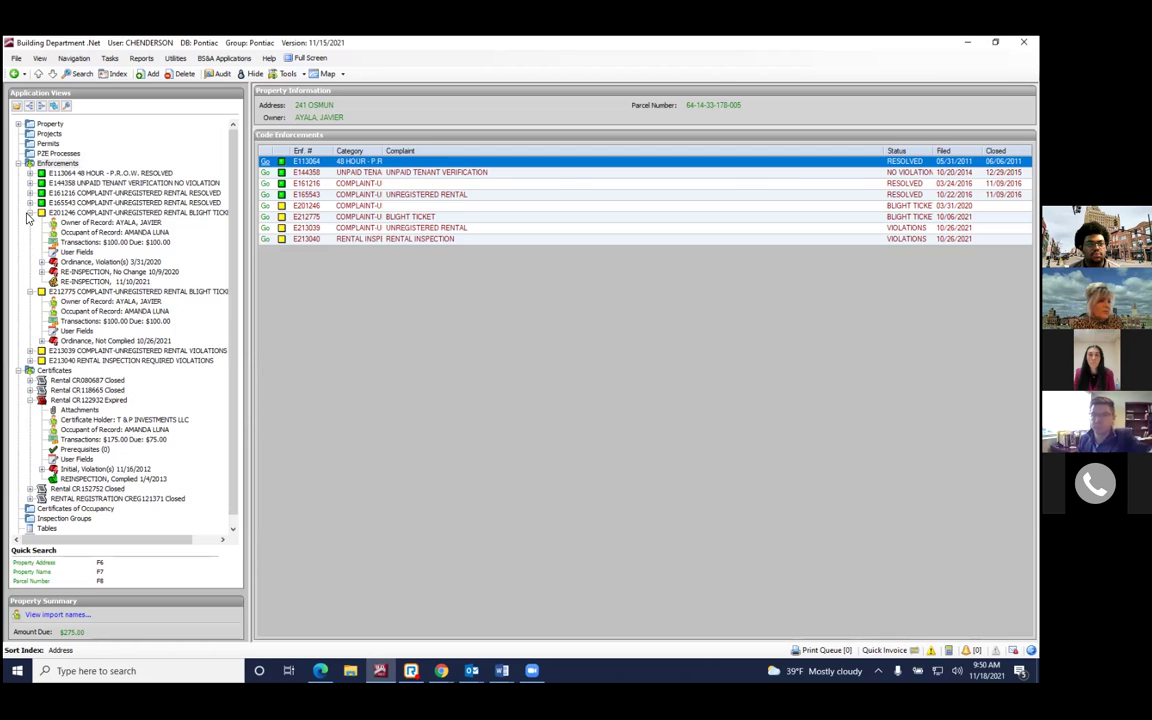
- Collapse enforcement E201246, open E212775's User Fields and place the cursor in User 4
{"action": "left_click", "coordinate": [28, 214]}
{"action": "left_click", "coordinate": [30, 214]}
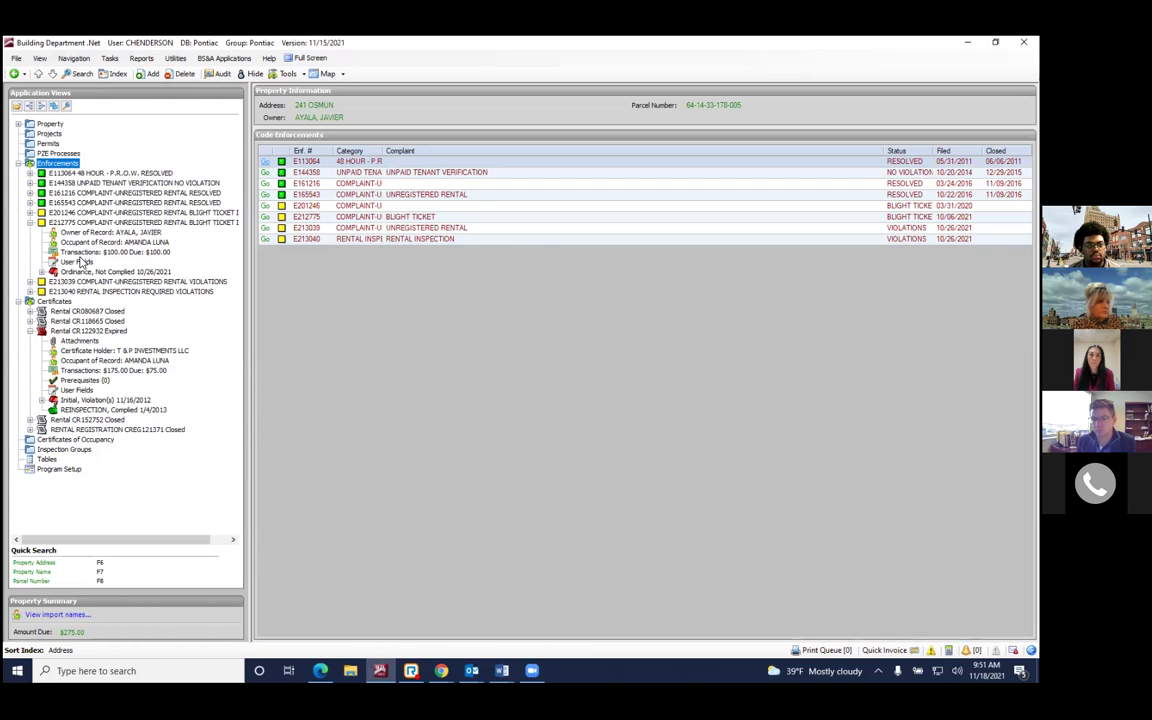
{"action": "left_click", "coordinate": [77, 261]}
{"action": "left_click", "coordinate": [342, 218]}
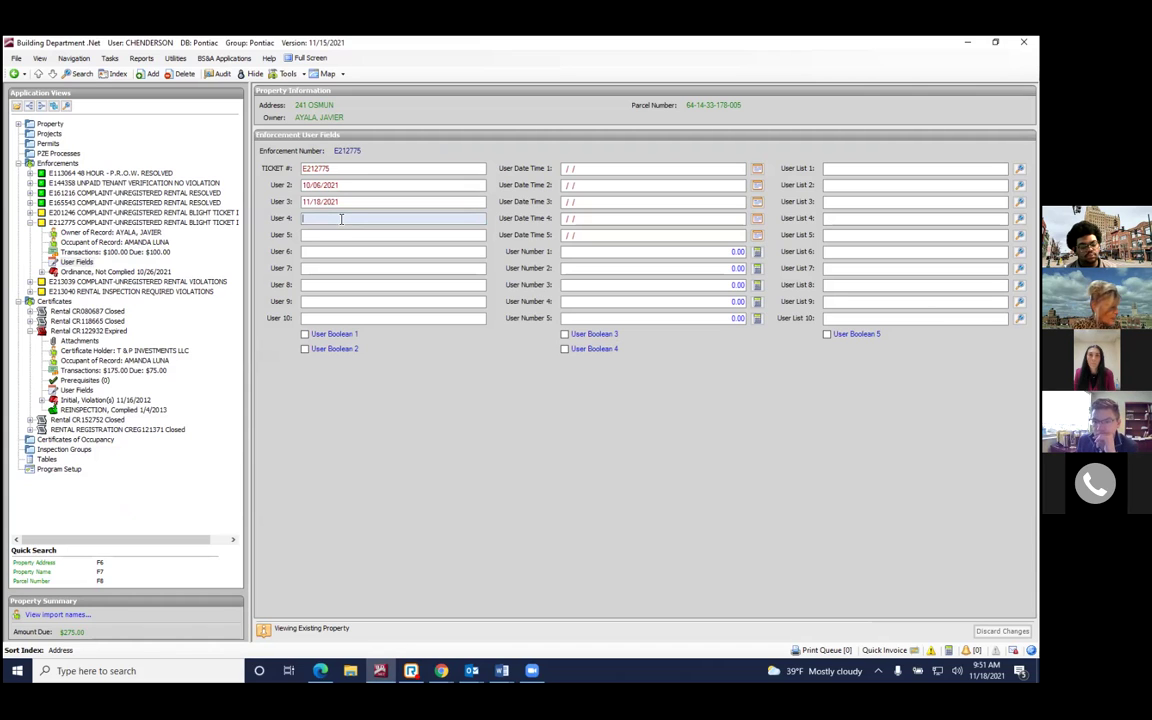
- Type the 30-day adjournment note ending 'WITH OAK CO' into User 4
{"action": "type", "text": "AD"}
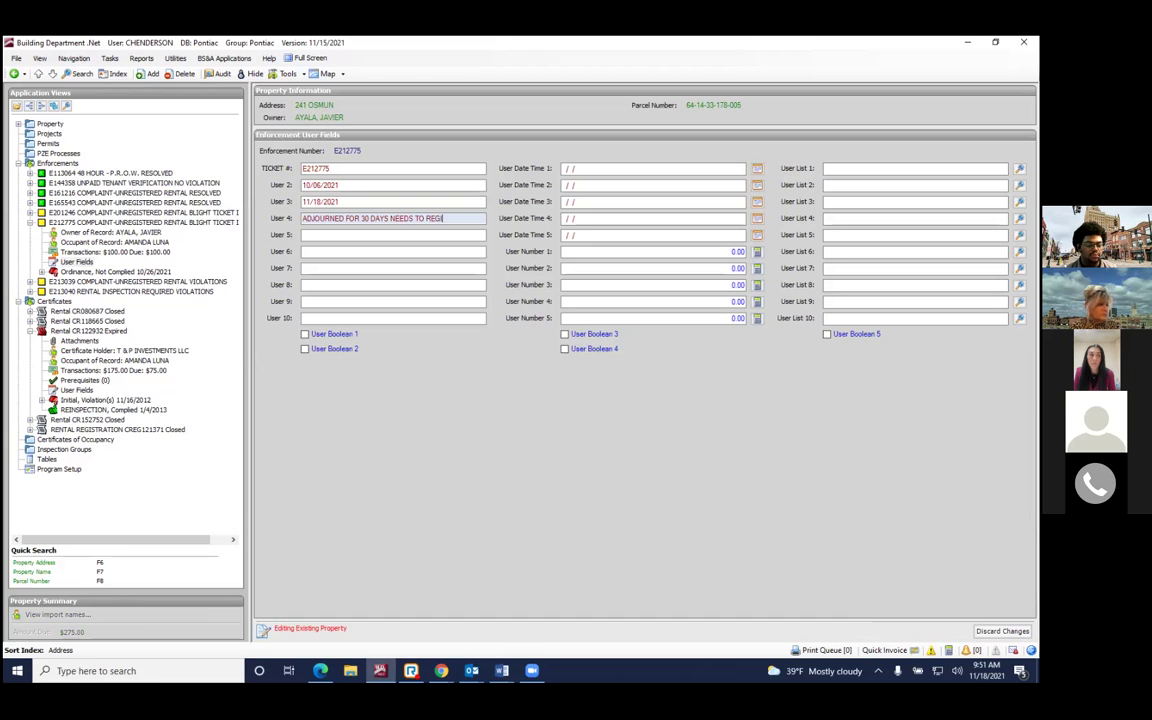
{"action": "key", "text": "BackSpace"}
{"action": "key", "text": "BackSpace"}
{"action": "type", "text": "AT THE"}
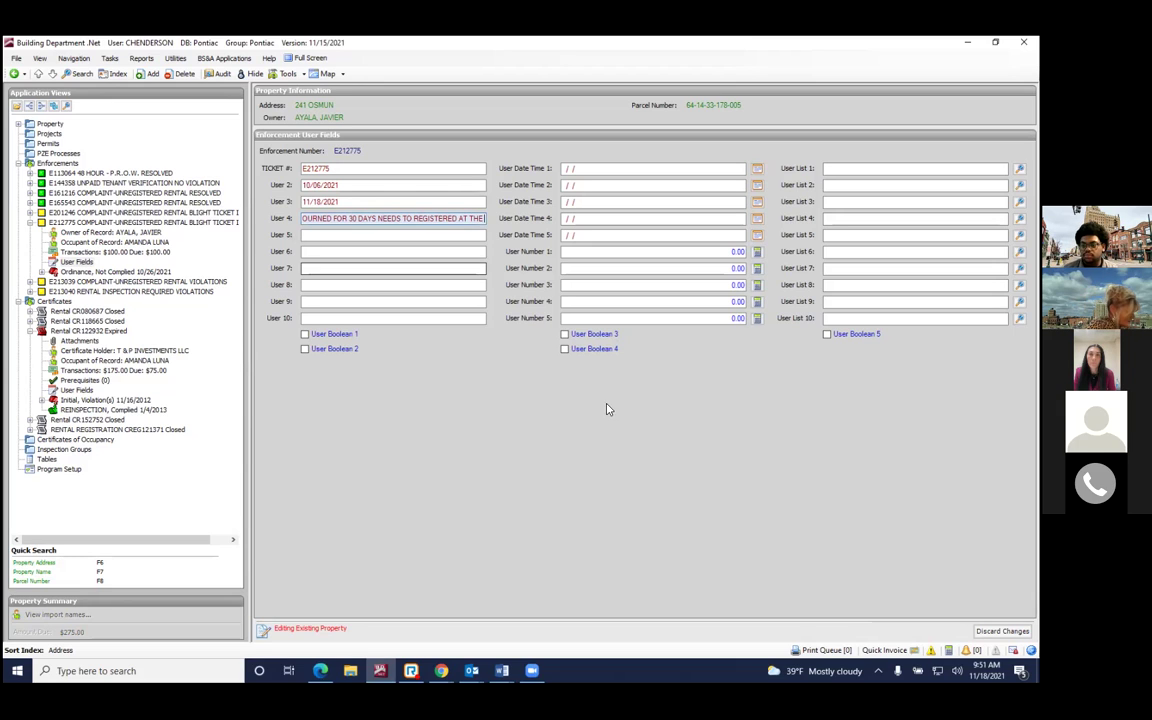
{"action": "left_click", "coordinate": [305, 235]}
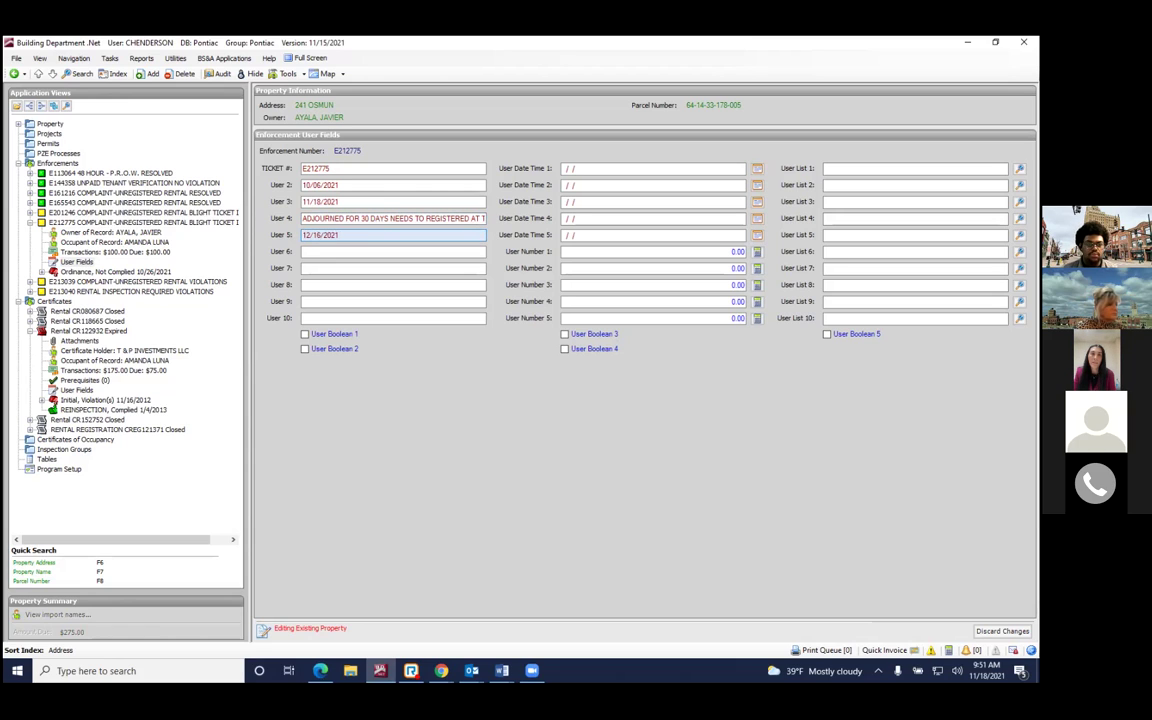
{"action": "left_click", "coordinate": [477, 222]}
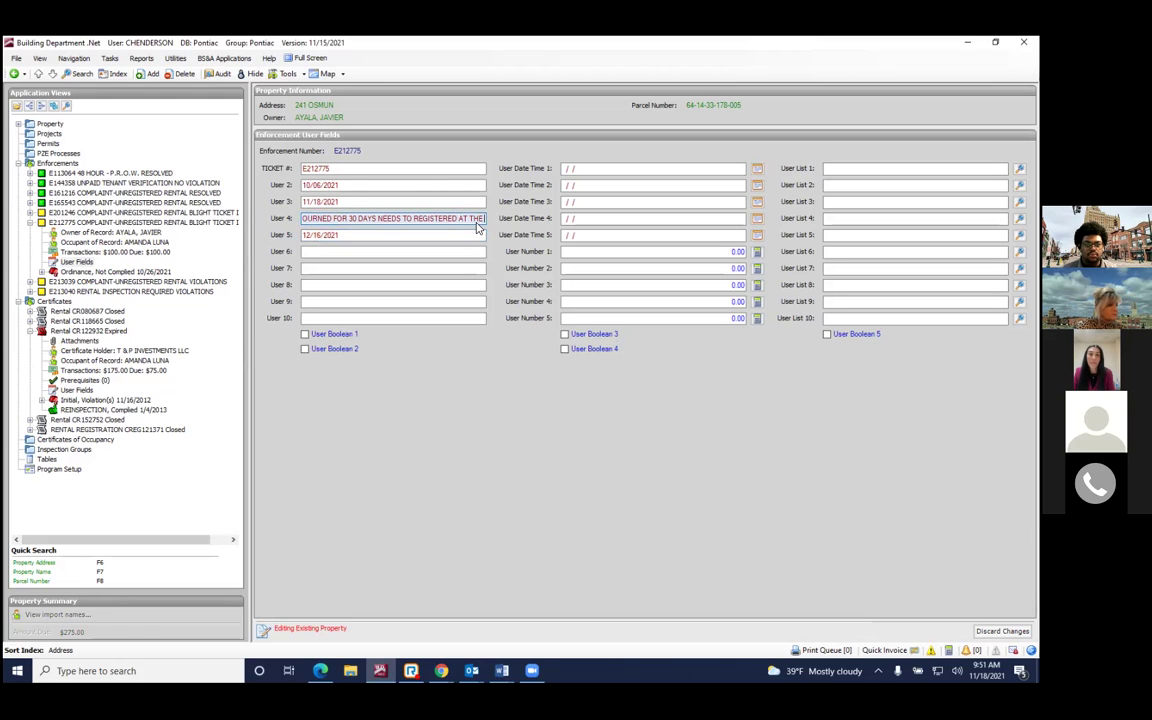
{"action": "key", "text": "BackSpace"}
{"action": "key", "text": "BackSpace"}
{"action": "key", "text": "BackSpace"}
{"action": "key", "text": "BackSpace"}
{"action": "key", "text": "BackSpace"}
{"action": "key", "text": "BackSpace"}
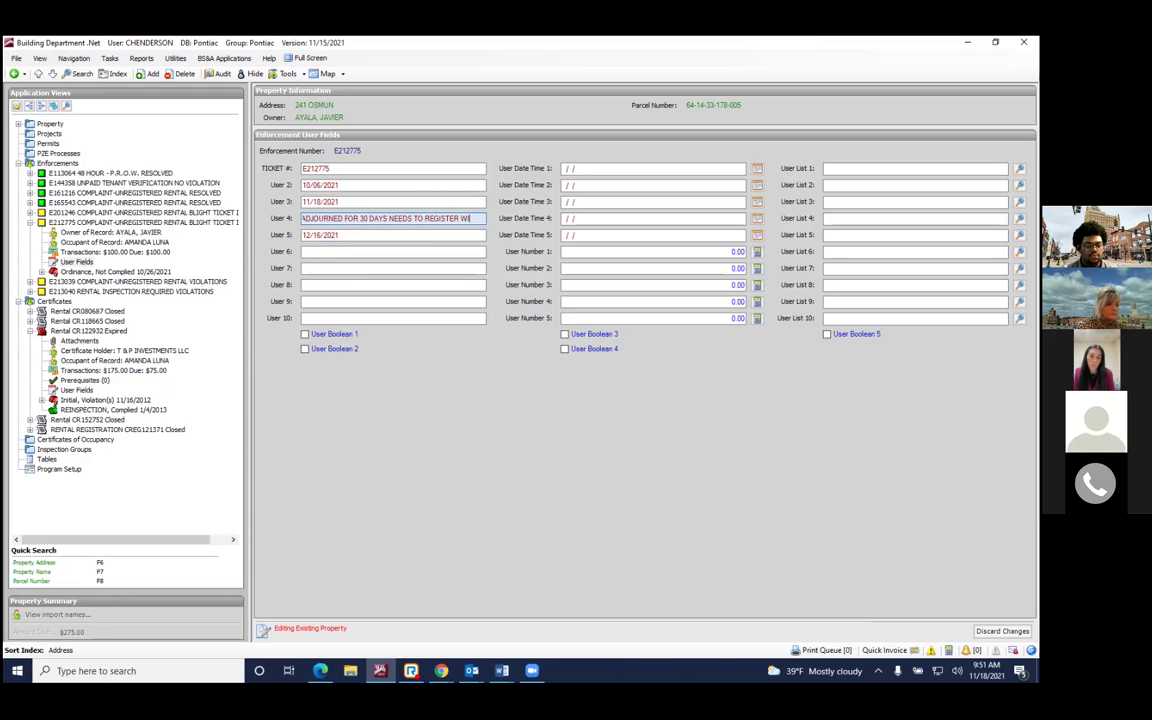
{"action": "type", "text": "WITH OAK CO"}
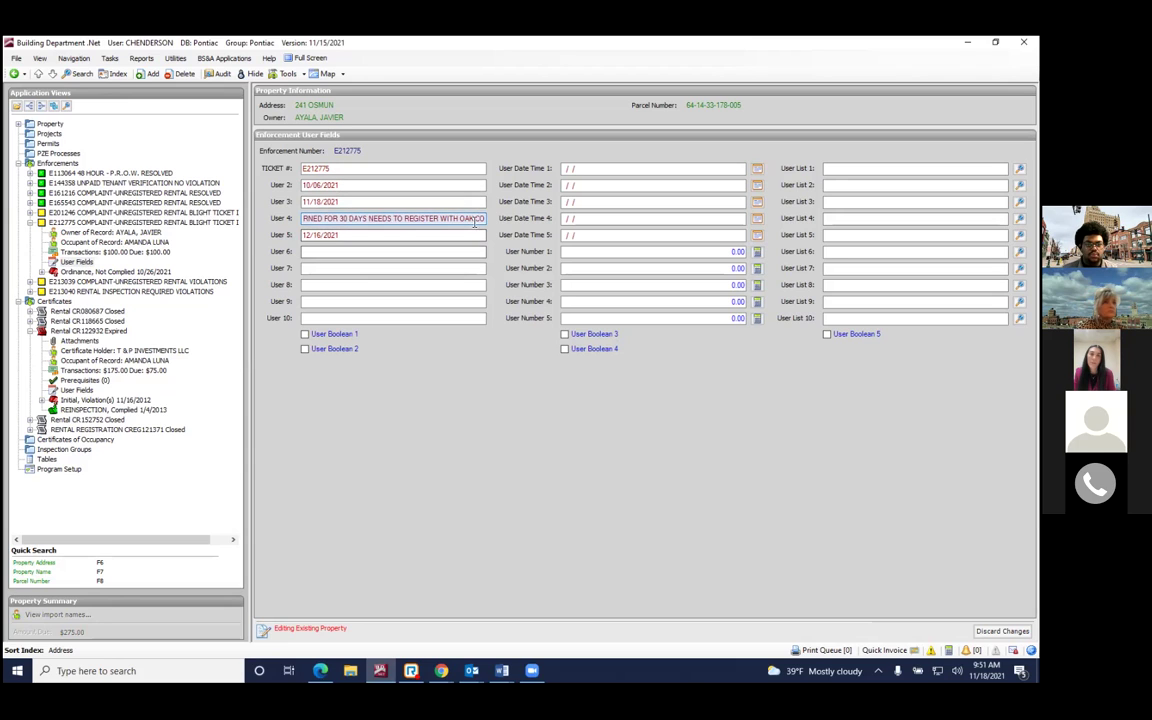
- Move the adjournment note from User 4 into User 6
{"action": "left_click_drag", "start_coordinate": [485, 218], "coordinate": [300, 210]}
{"action": "key", "text": "BackSpace"}
{"action": "left_click", "coordinate": [303, 256]}
{"action": "type", "text": "ADJOURNED FOR 30 DAYS NEEDS TO REGISTER WITH OAK CO"}
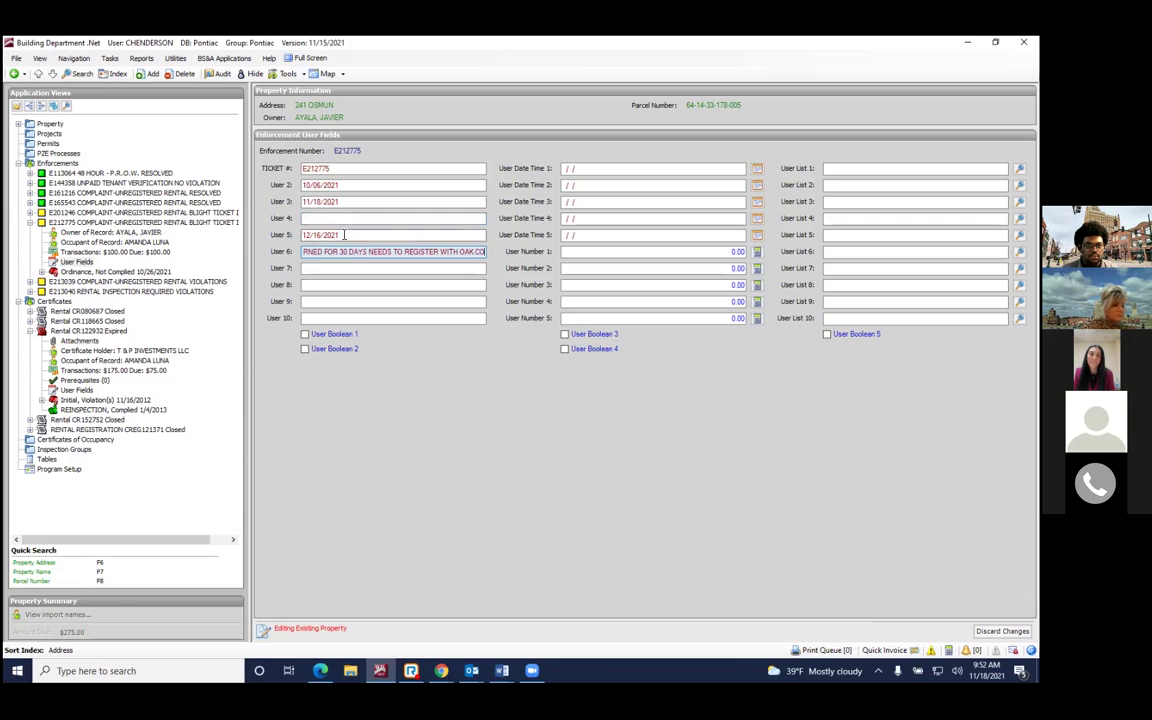
- Move the 12/16/2021 follow-up date from User 5 into User 4
{"action": "key", "text": "shift+Tab"}
{"action": "key", "text": "ctrl+x"}
{"action": "left_click", "coordinate": [318, 218]}
{"action": "key", "text": "ctrl+v"}
- Move the adjournment note from User 6 into User 5
{"action": "key", "text": "Tab"}
{"action": "key", "text": "Tab"}
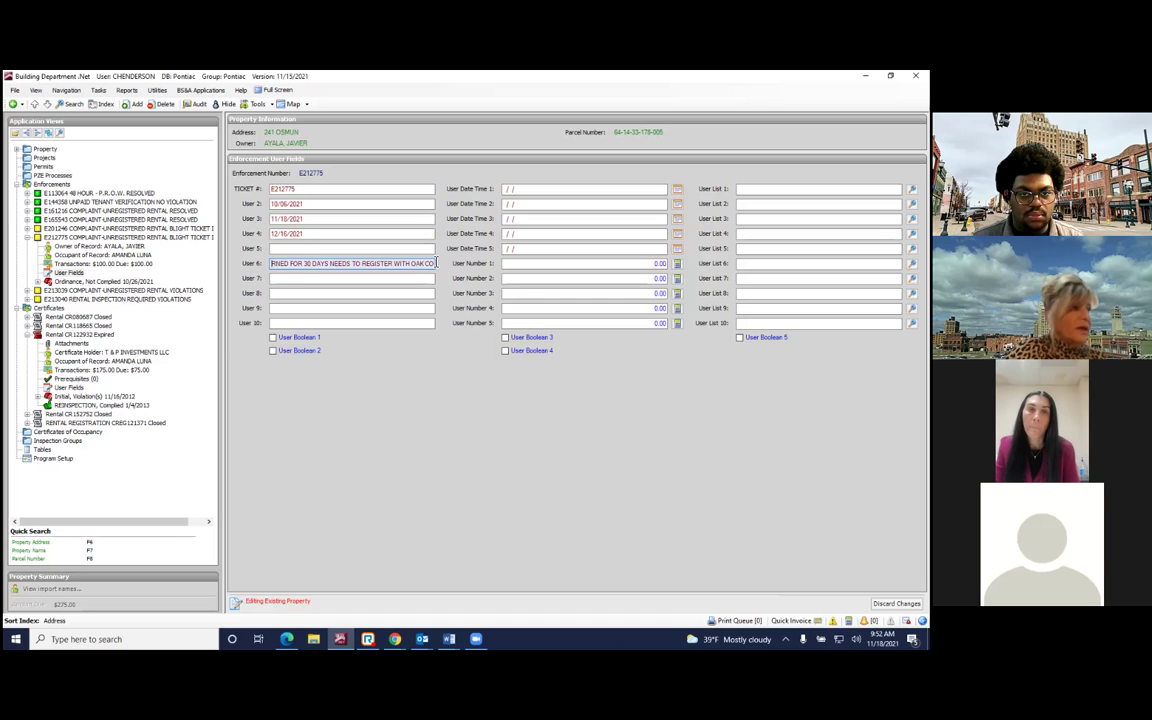
{"action": "key", "text": "shift+Home"}
{"action": "key", "text": "ctrl+x"}
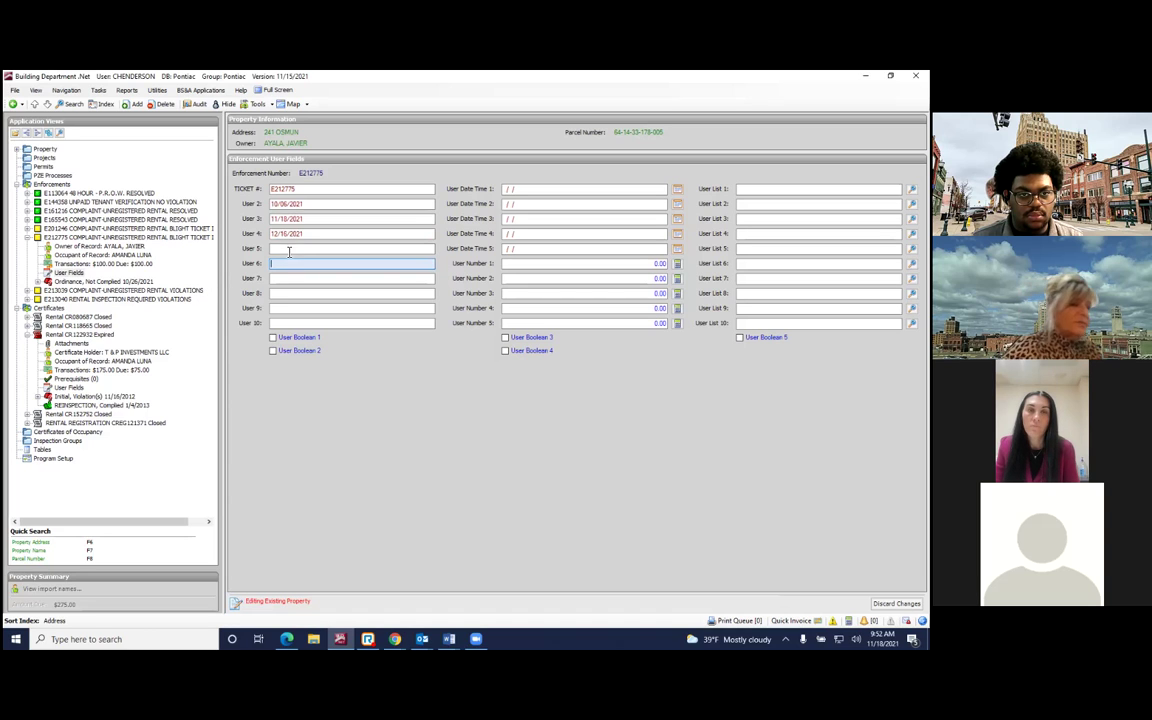
{"action": "left_click", "coordinate": [288, 248]}
{"action": "key", "text": "ctrl+v"}
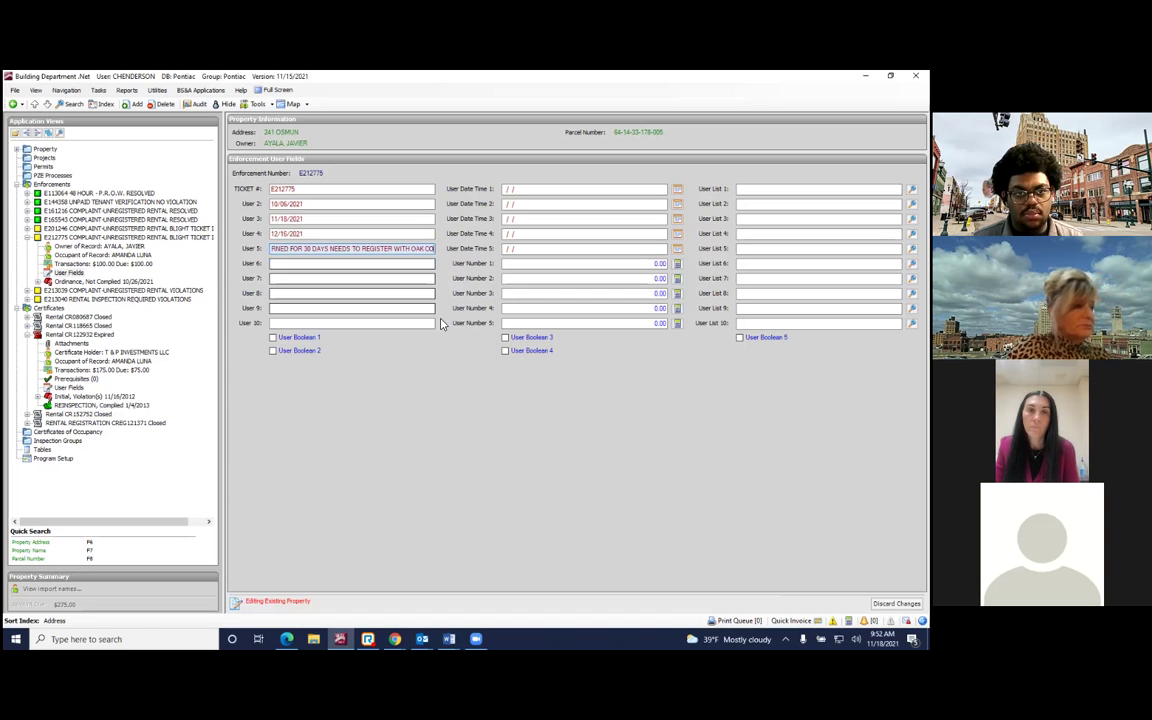